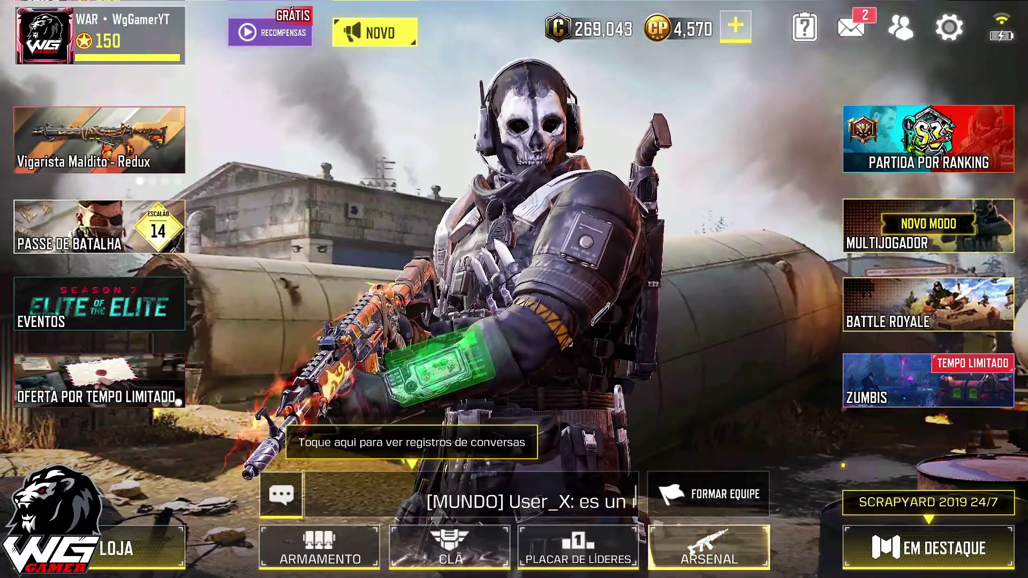
- Leave the running Call of Duty game and close the Gameloop emulator completely
click(361, 552)
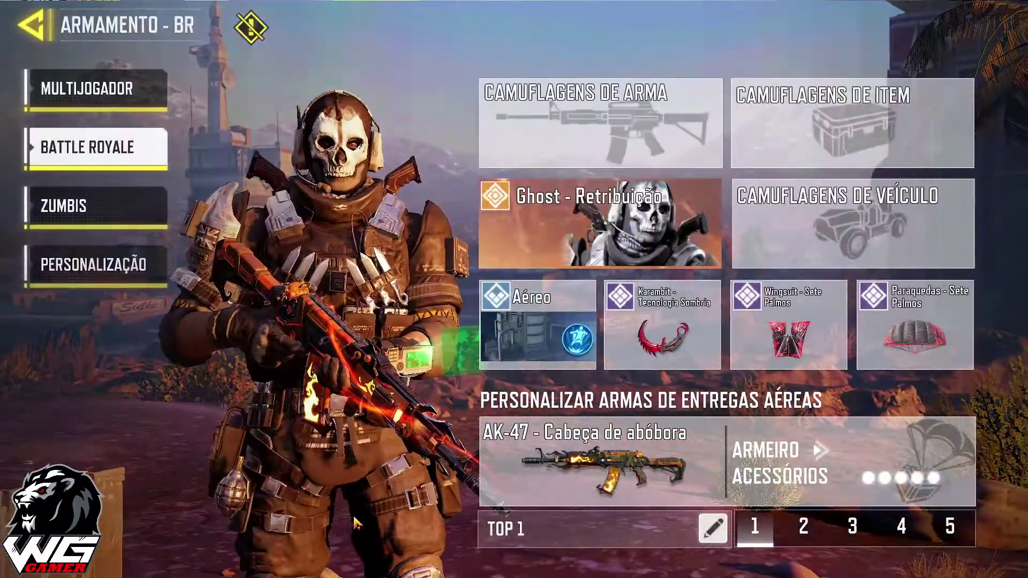
key(Escape)
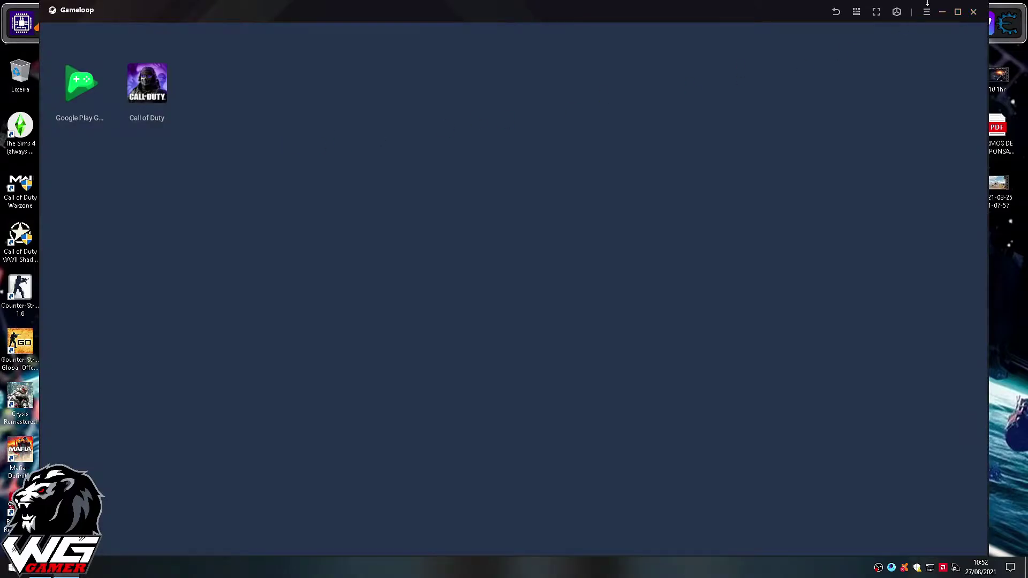
click(973, 12)
click(526, 299)
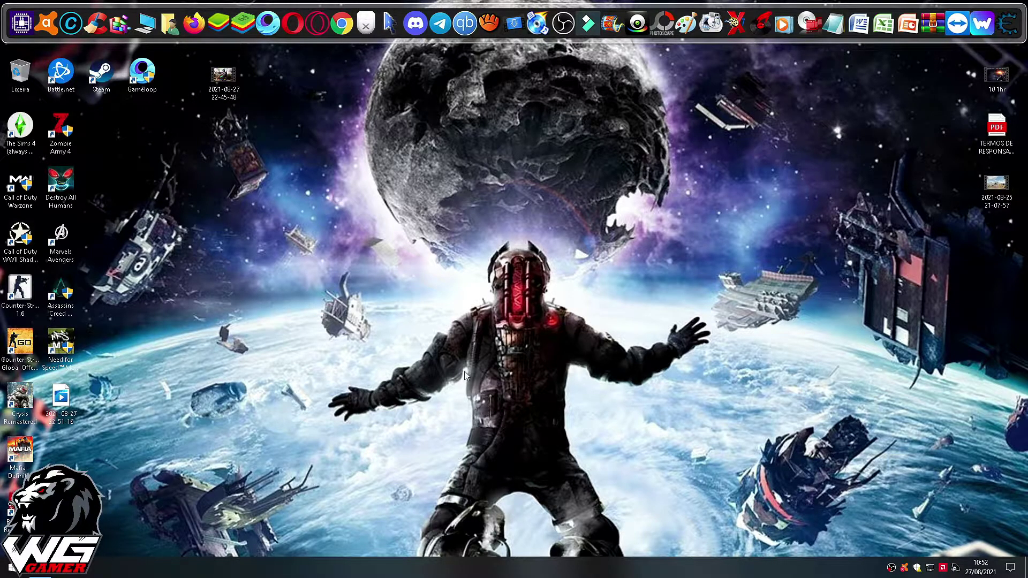
- Start uninstalling Gameloop from the Control Panel's Programas e Recursos and close the programs window
click(12, 567)
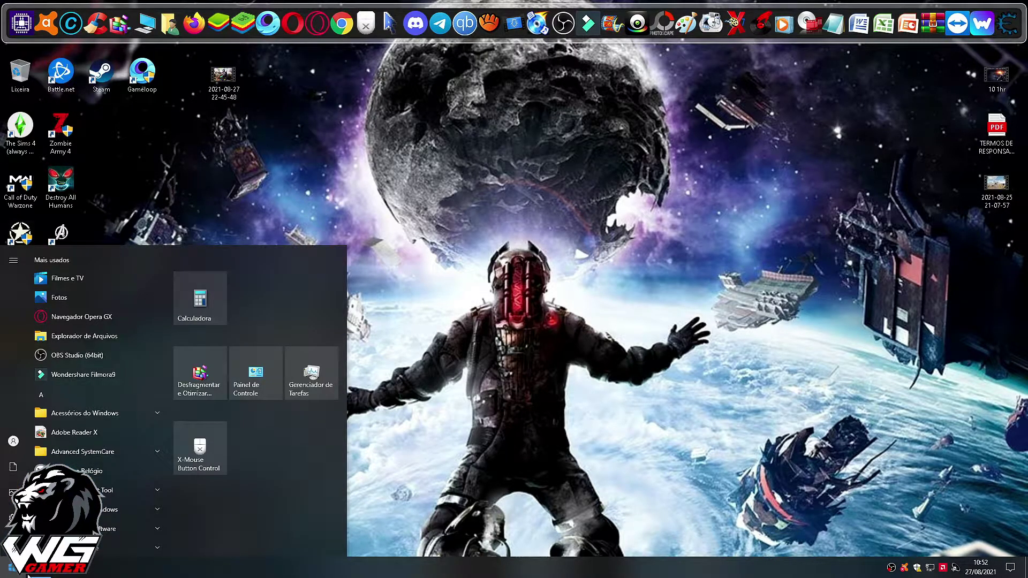
click(256, 383)
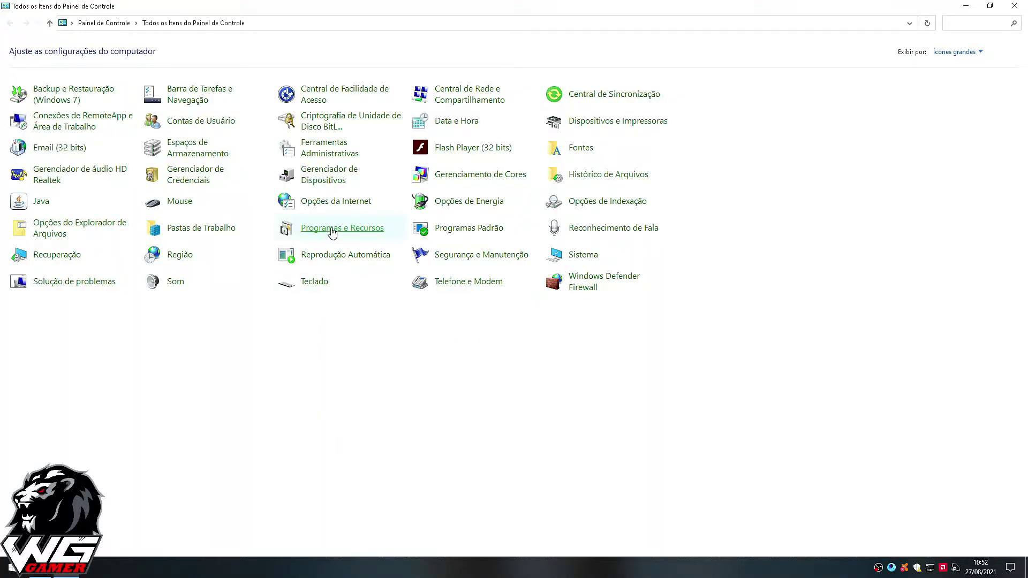
click(332, 230)
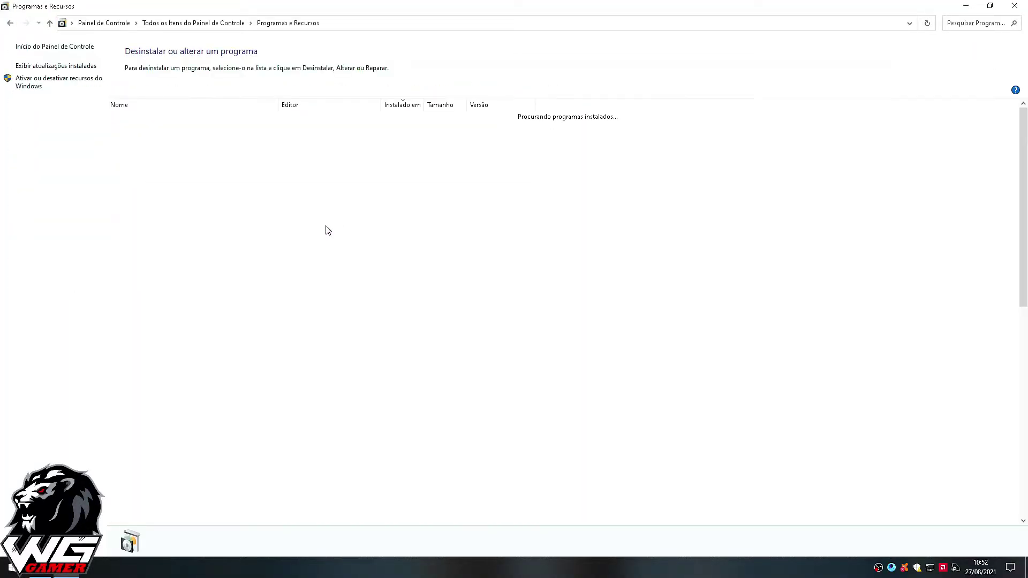
key(g)
key(g)
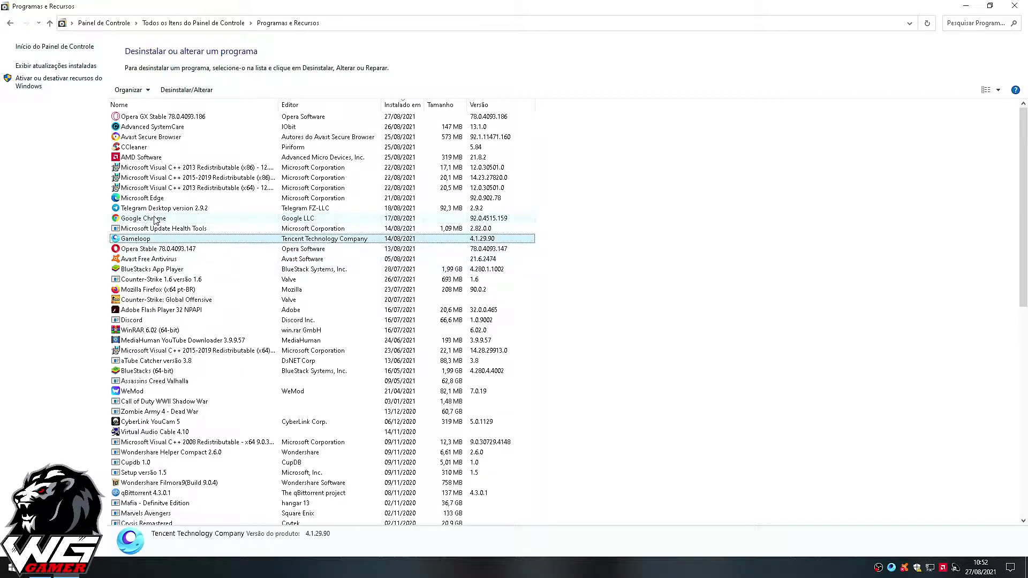
right_click(135, 243)
click(153, 251)
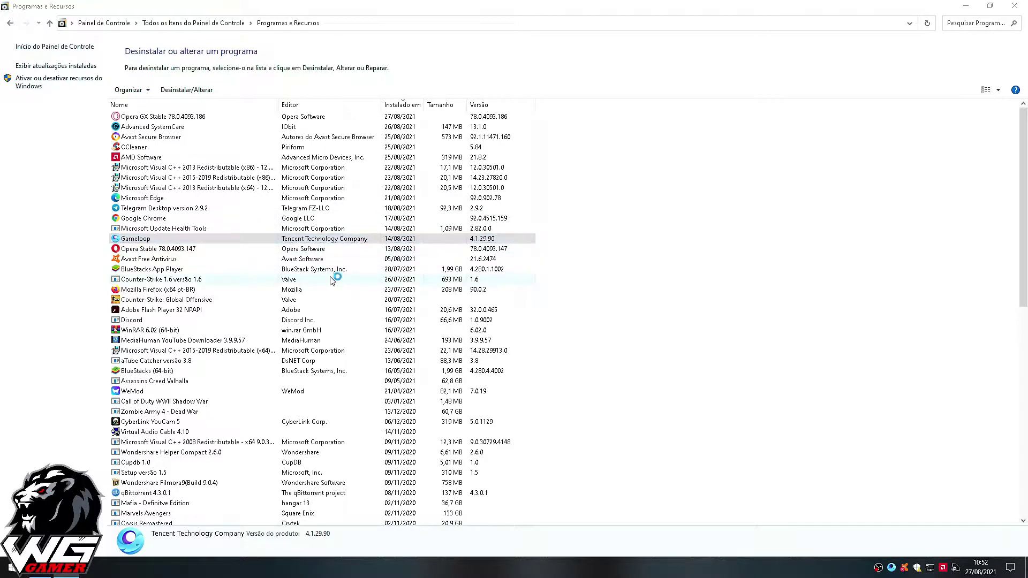
click(1014, 6)
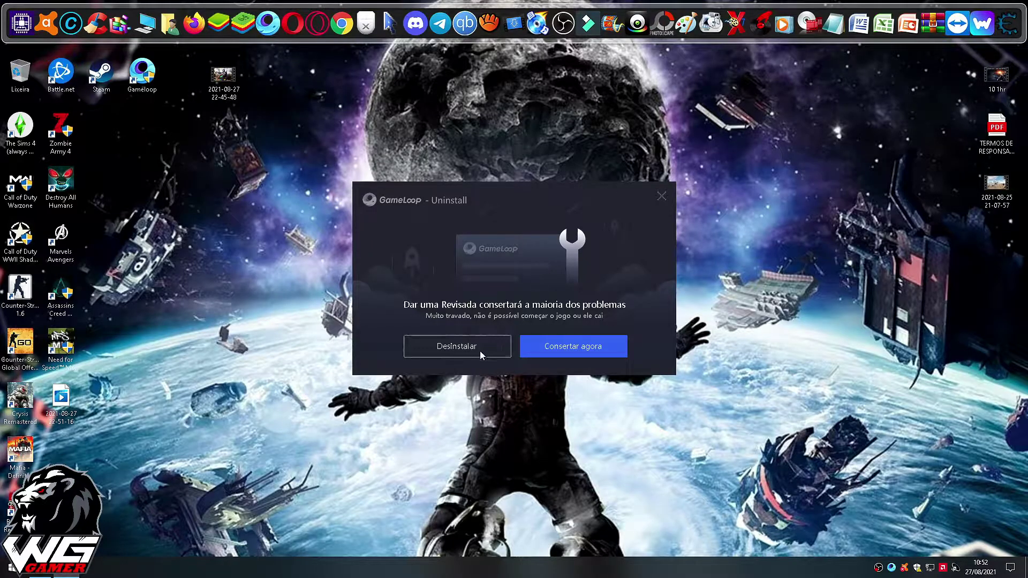
- Uninstall Gameloop with the reason "Erro. Não é possível jogar o jogo" and finish the uninstaller
click(456, 349)
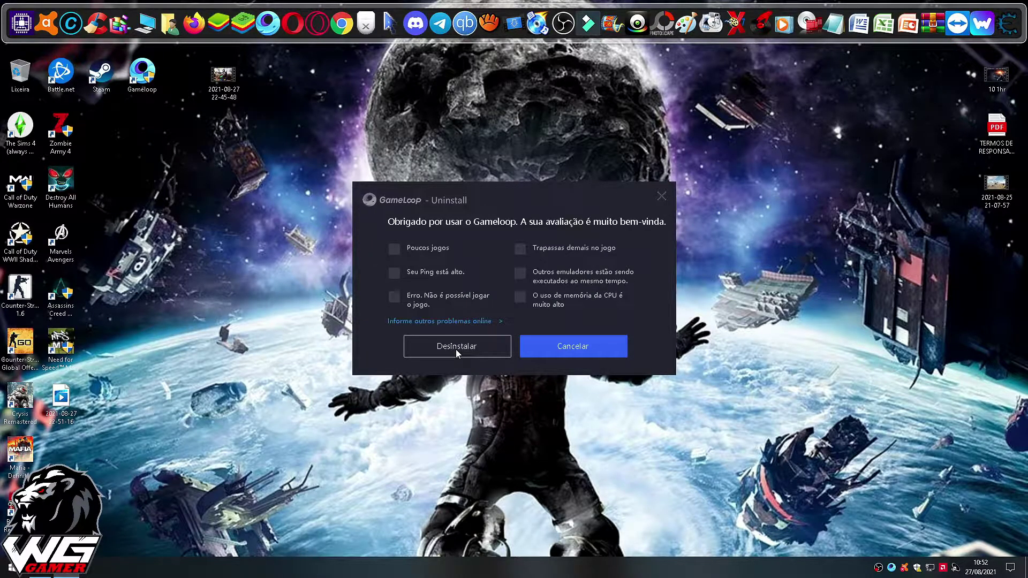
click(392, 296)
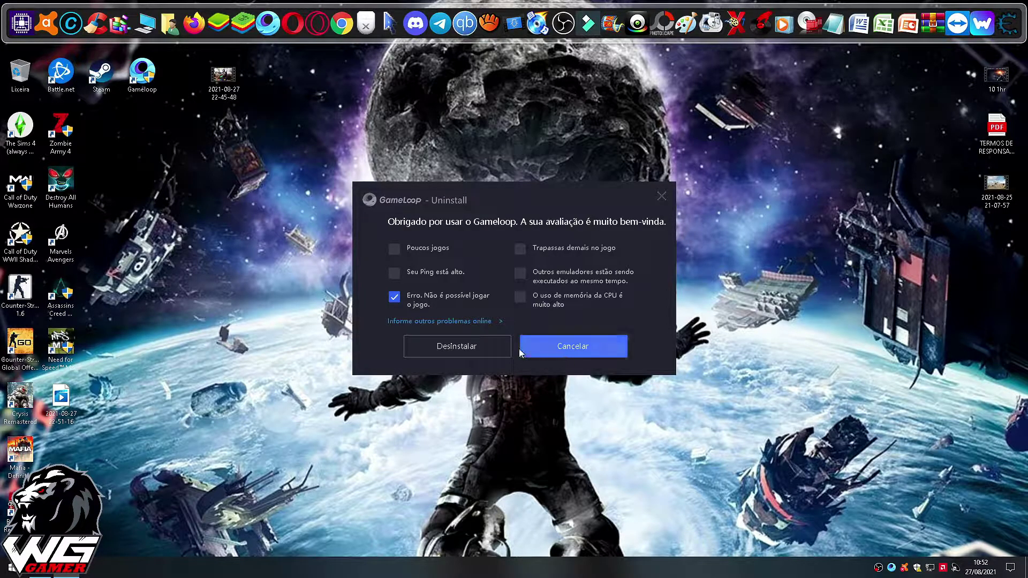
click(482, 350)
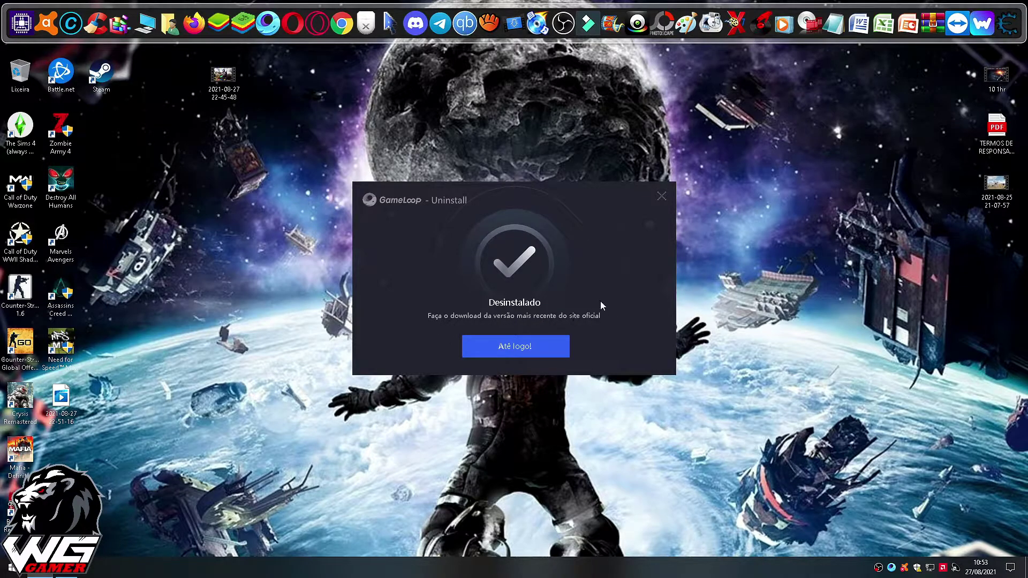
click(514, 347)
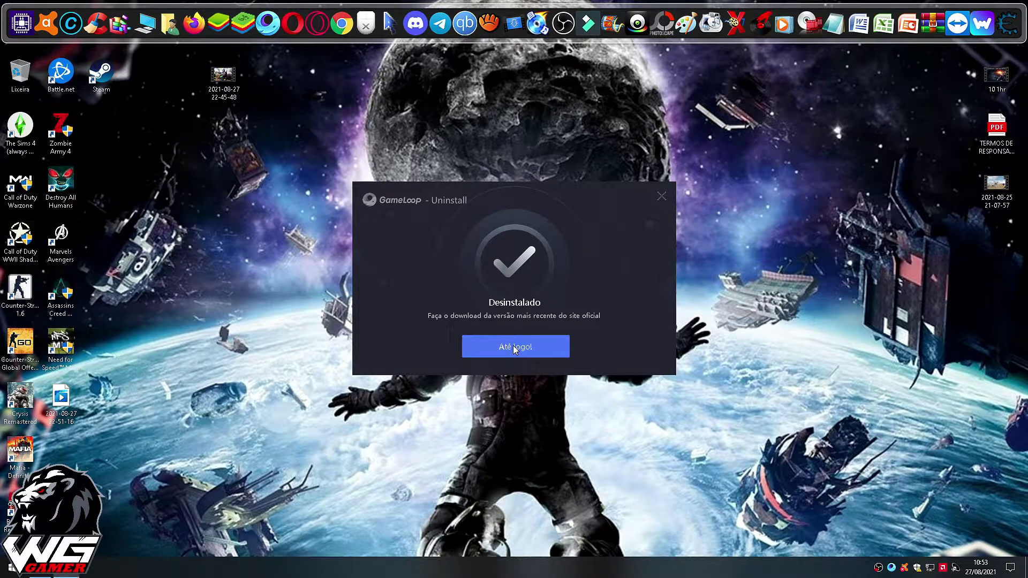
- Refresh the desktop and try to launch Gameloop from its remaining shortcut to check that it is removed
right_click(438, 226)
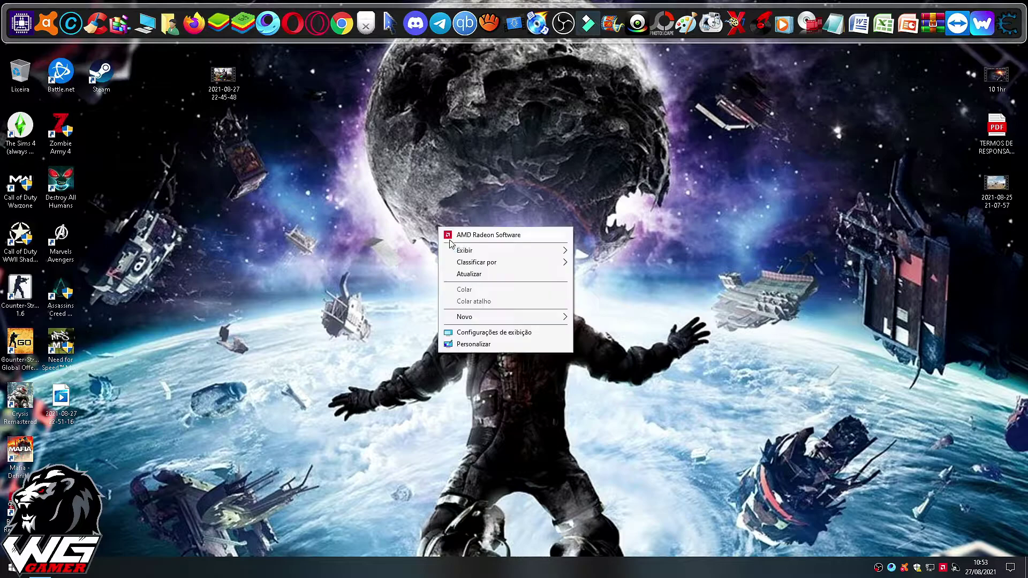
click(483, 276)
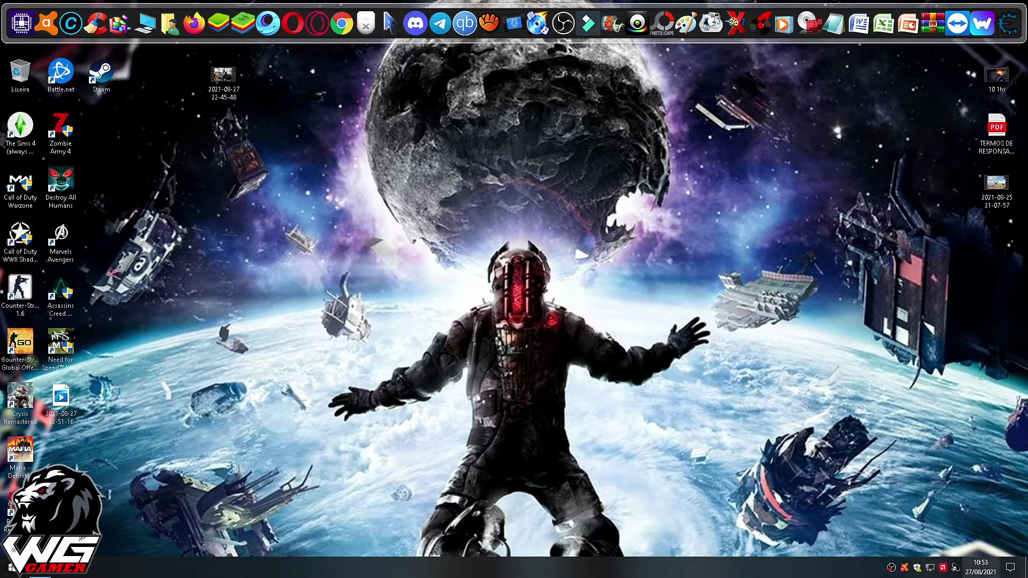
click(268, 24)
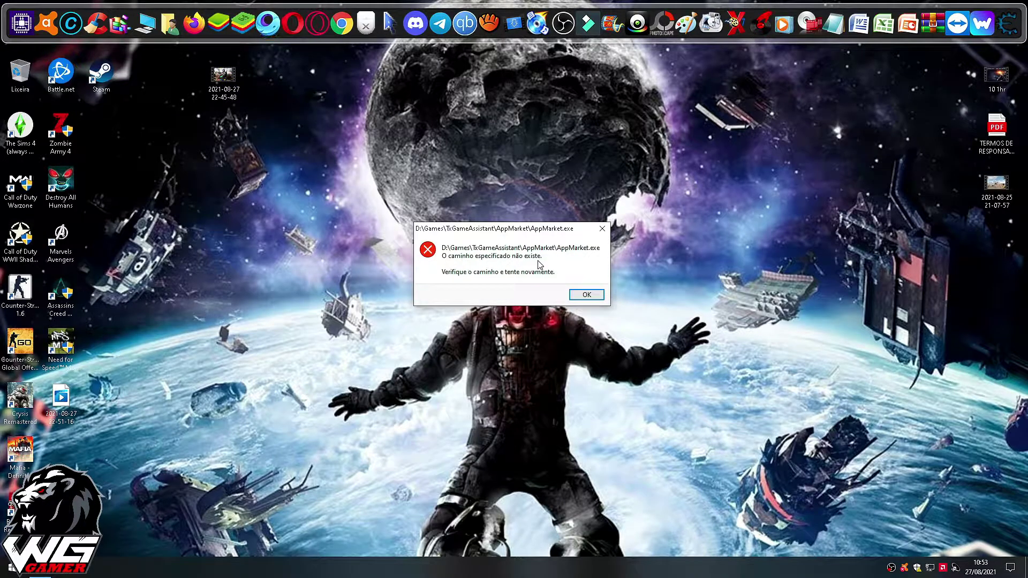
click(586, 294)
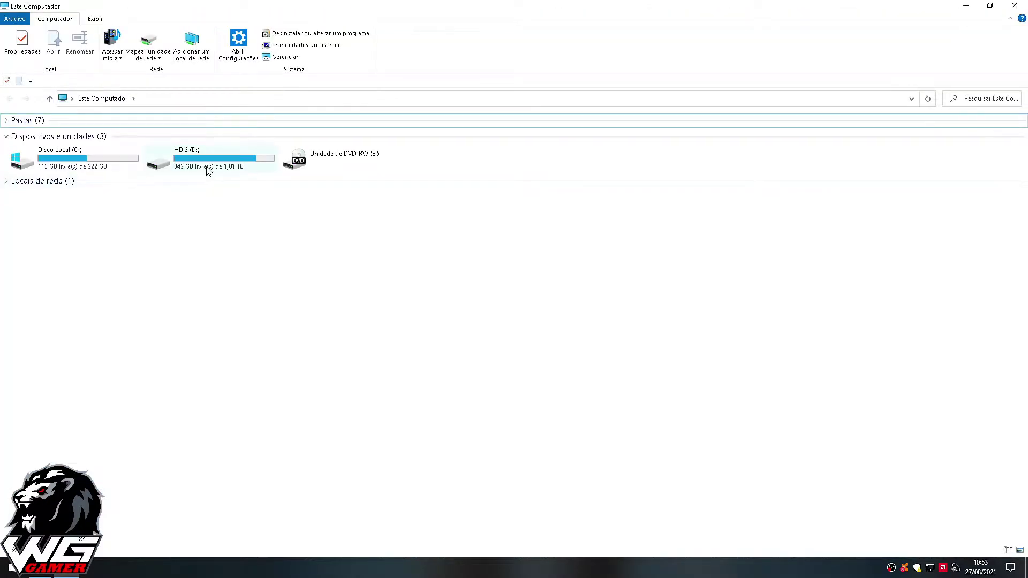
- Check the C: and D: drives for emulator leftovers and delete the Temp folder from HD 2 (D:)
double_click(208, 169)
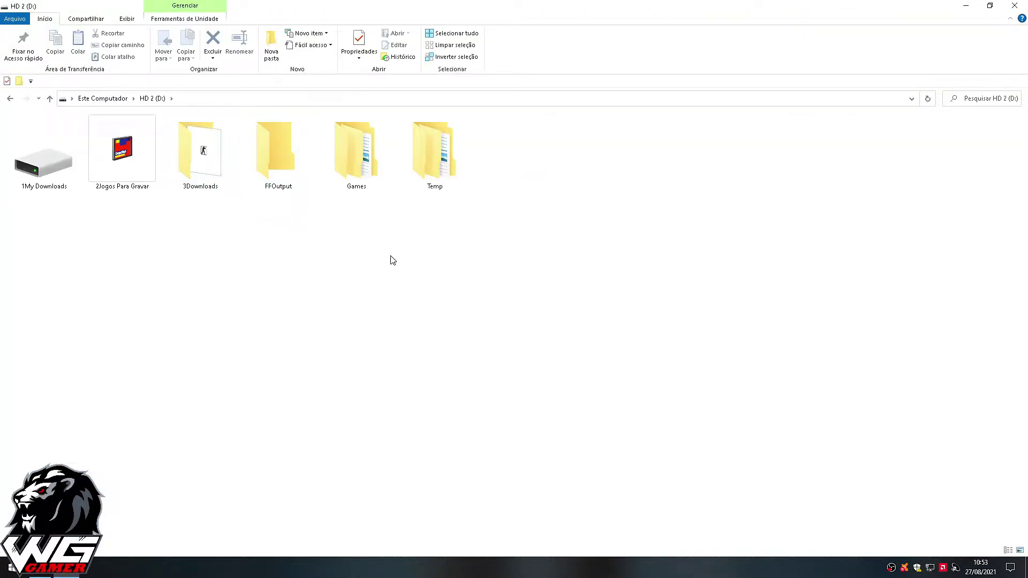
click(11, 98)
double_click(45, 160)
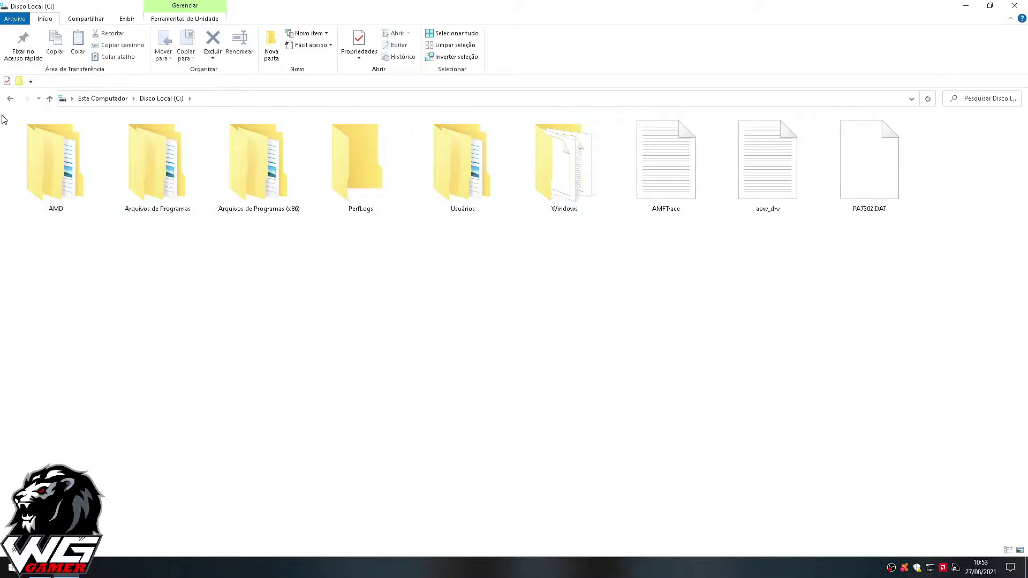
click(10, 99)
double_click(222, 162)
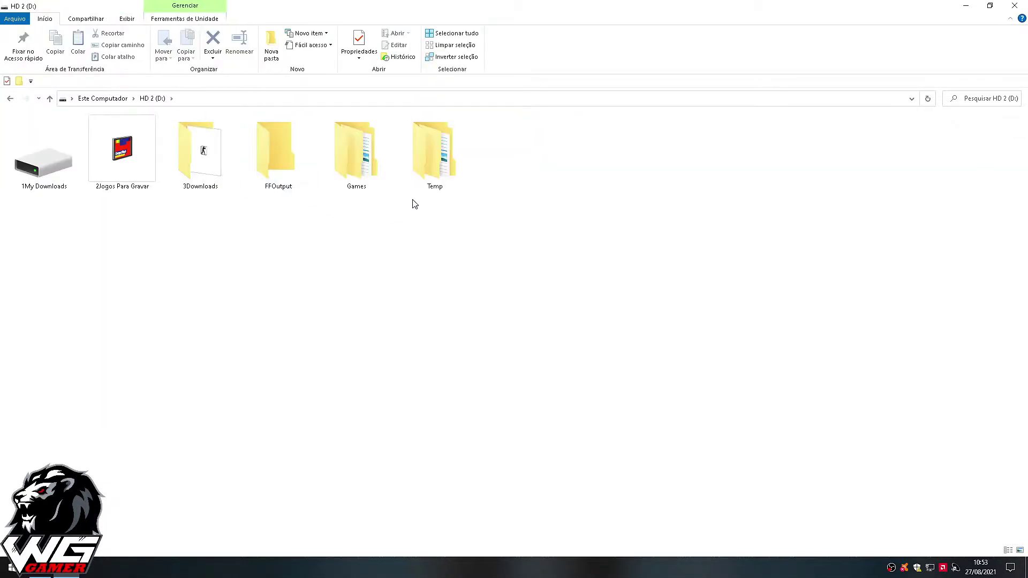
click(436, 168)
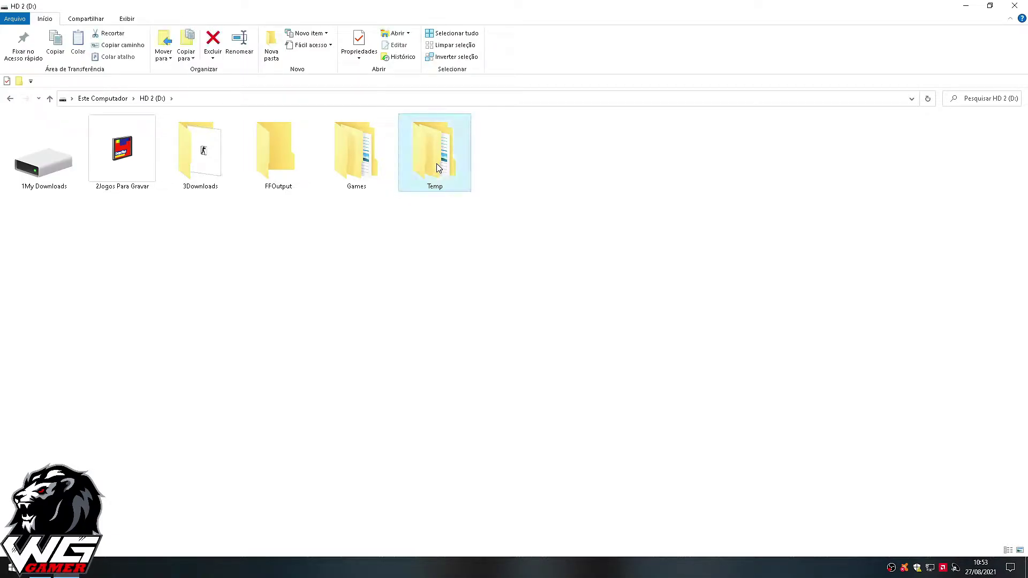
key(Delete)
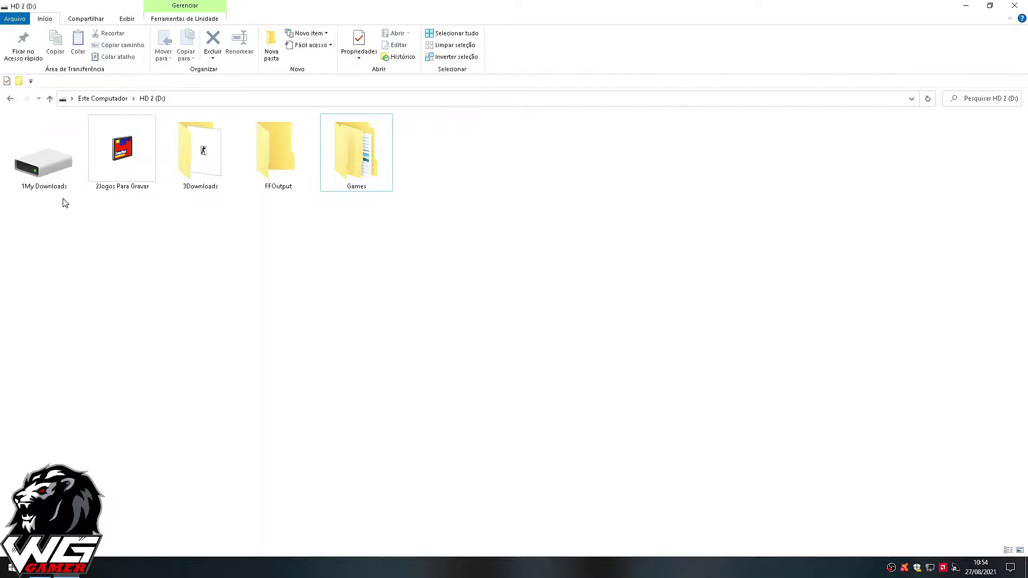
- Inspect the Games folder on HD 2 (D:) for a leftover TxGameAssistant folder
double_click(350, 158)
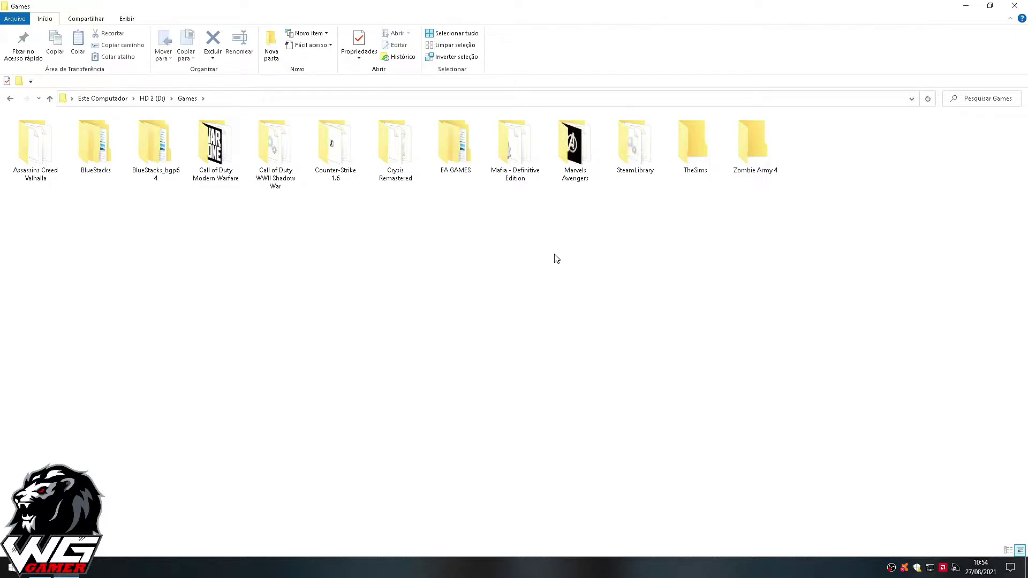
key(t)
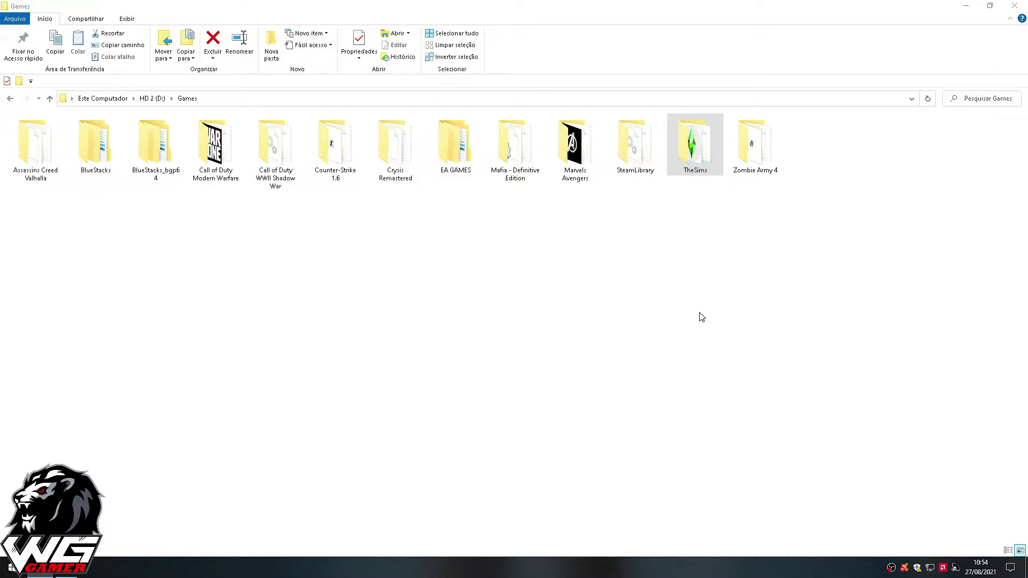
click(503, 369)
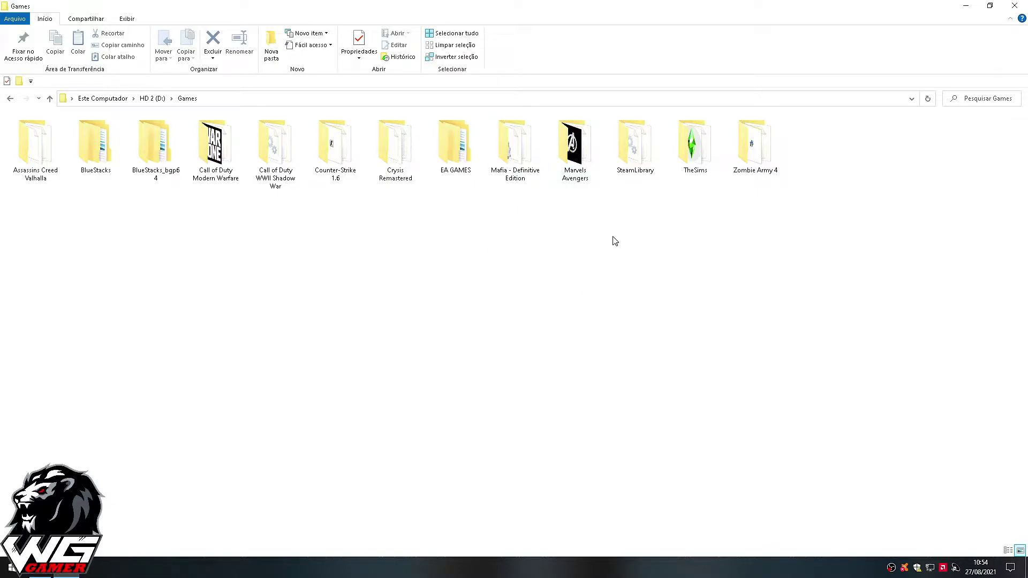
drag(680, 282, 557, 321)
- Check Arquivos de Programas and Arquivos de Programas (x86) on drive C: for leftover emulator folders
click(111, 101)
double_click(95, 171)
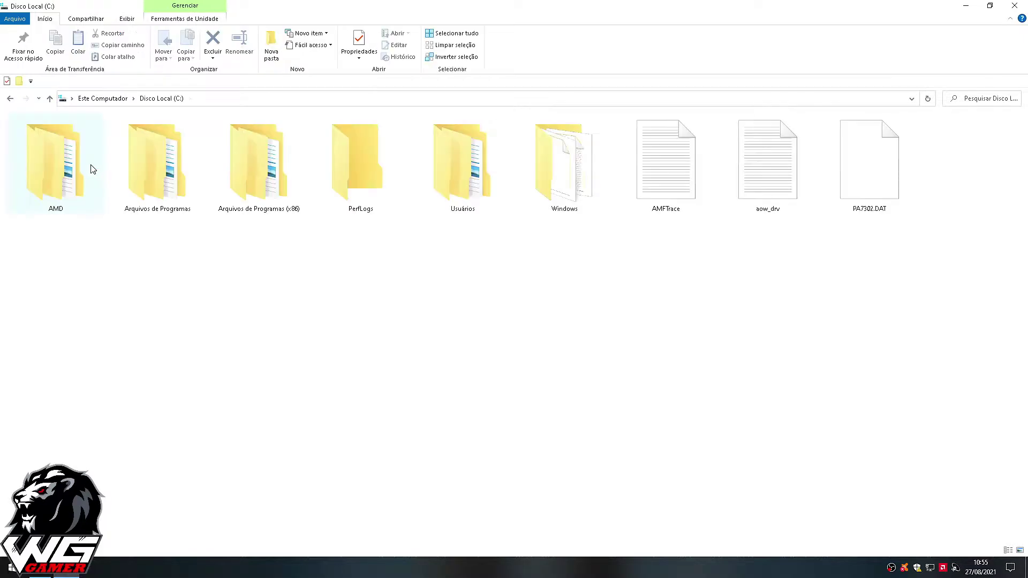
double_click(148, 166)
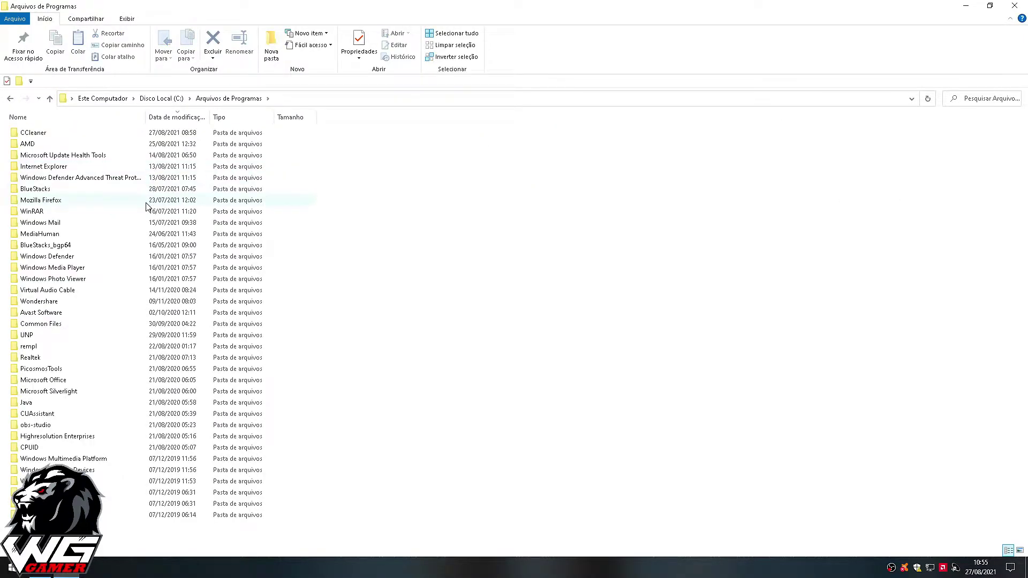
click(10, 98)
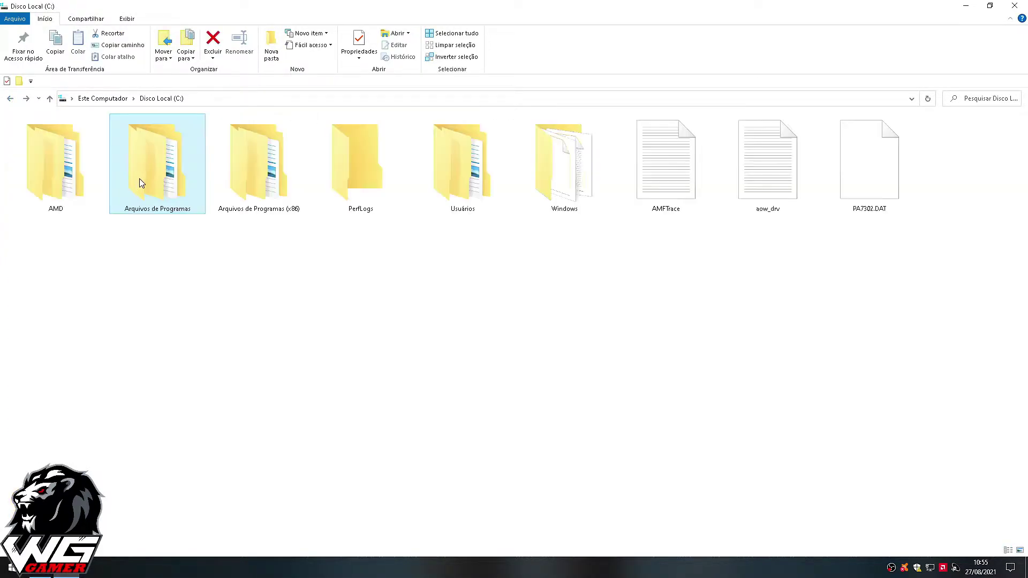
double_click(251, 169)
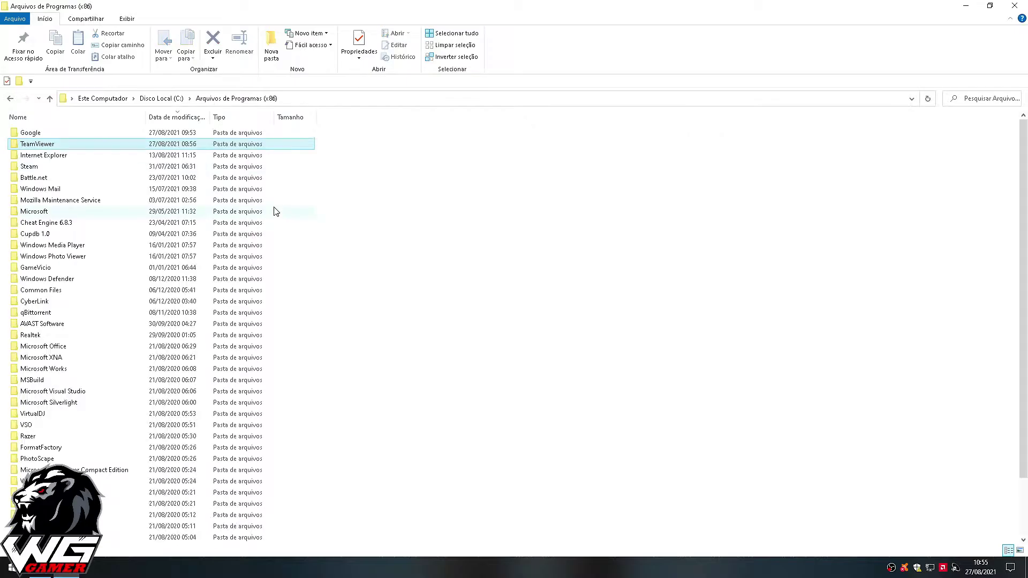
- Recheck the Games folder on HD 2 (D:) for names starting with T and close the file window
click(10, 100)
click(10, 100)
double_click(213, 163)
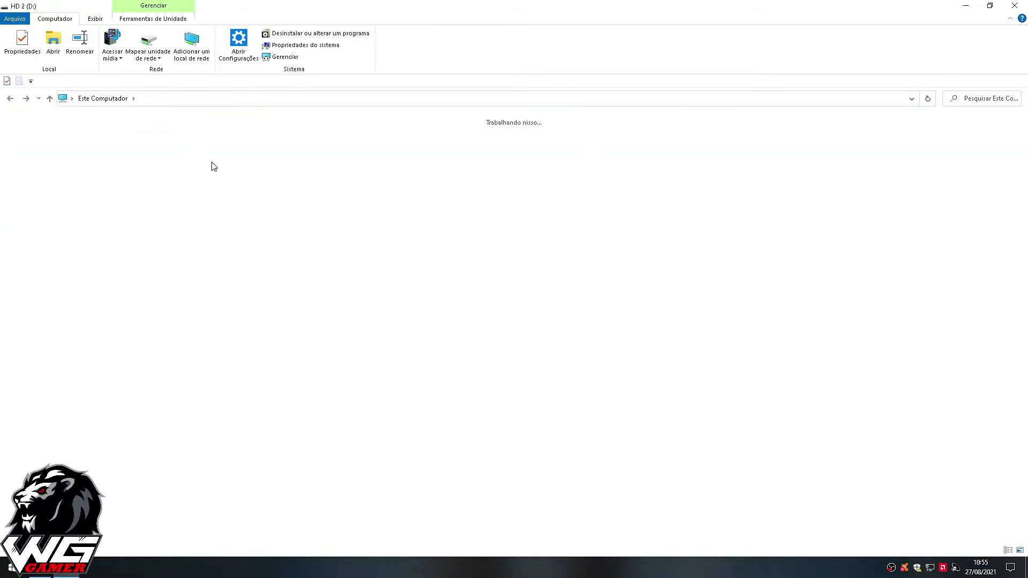
double_click(377, 170)
key(t)
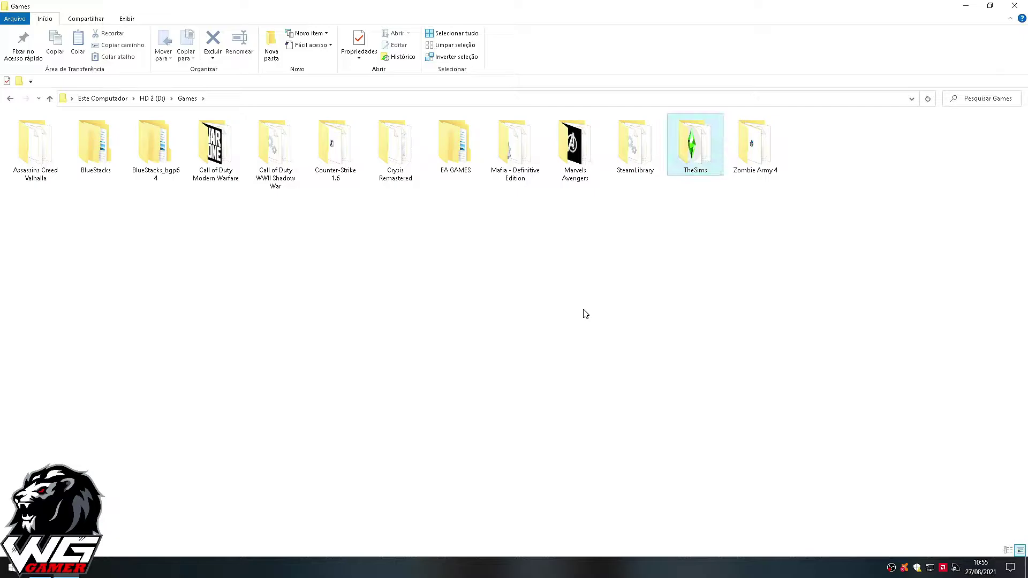
click(1014, 5)
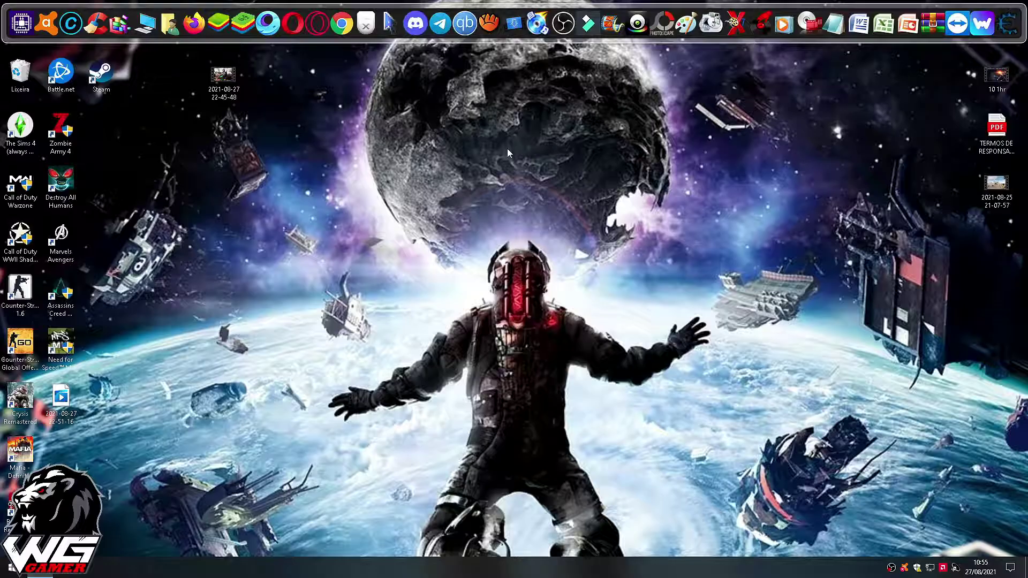
- View the Recycle Bin's contents and empty it to permanently remove the deleted Temp folder
double_click(18, 75)
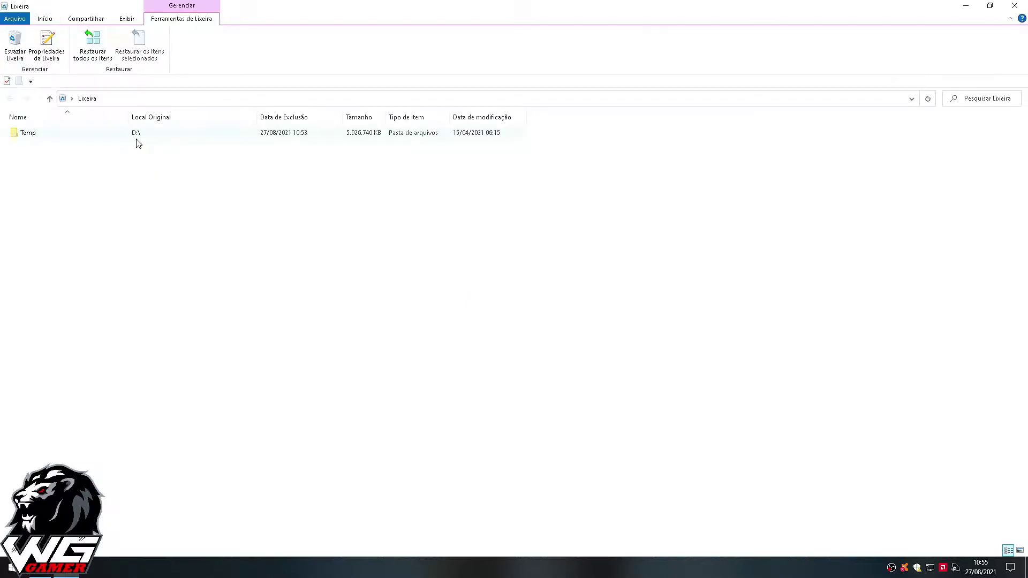
click(1015, 5)
right_click(25, 79)
click(55, 110)
click(549, 328)
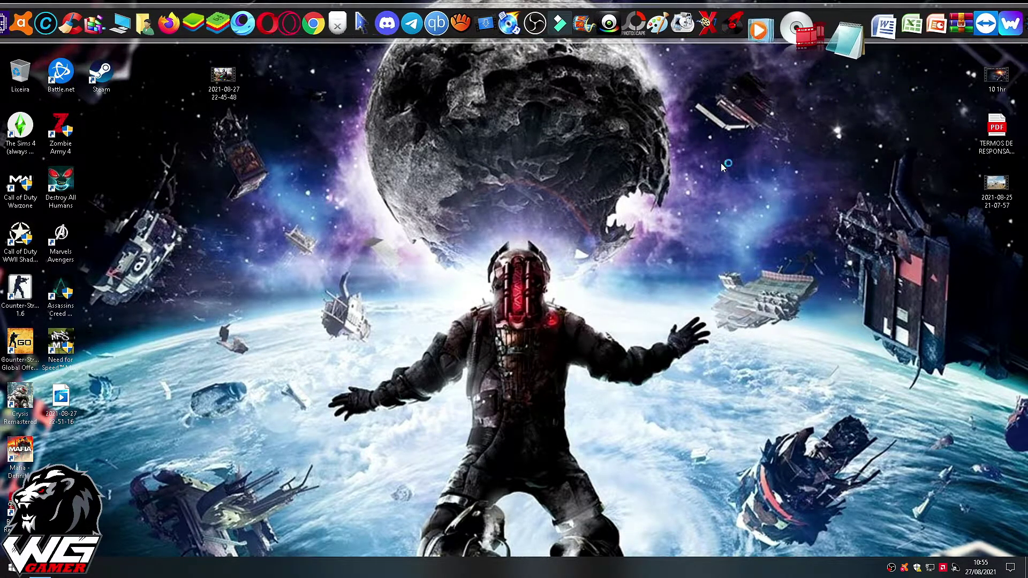
- Write the three folder commands TEMP, %TEMP% and PREFETCH on separate lines in a new Notepad note
click(834, 24)
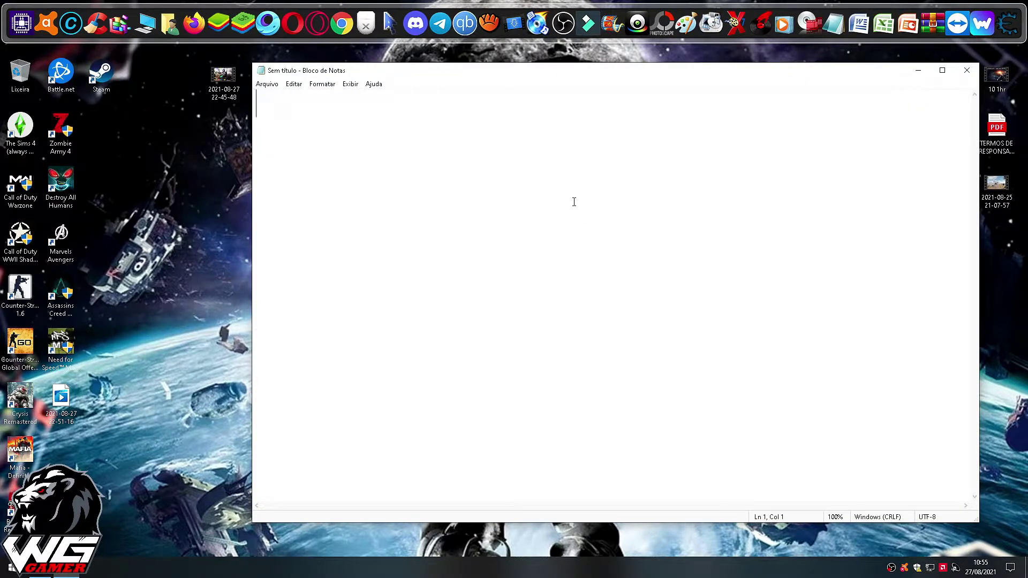
text(TEMP)
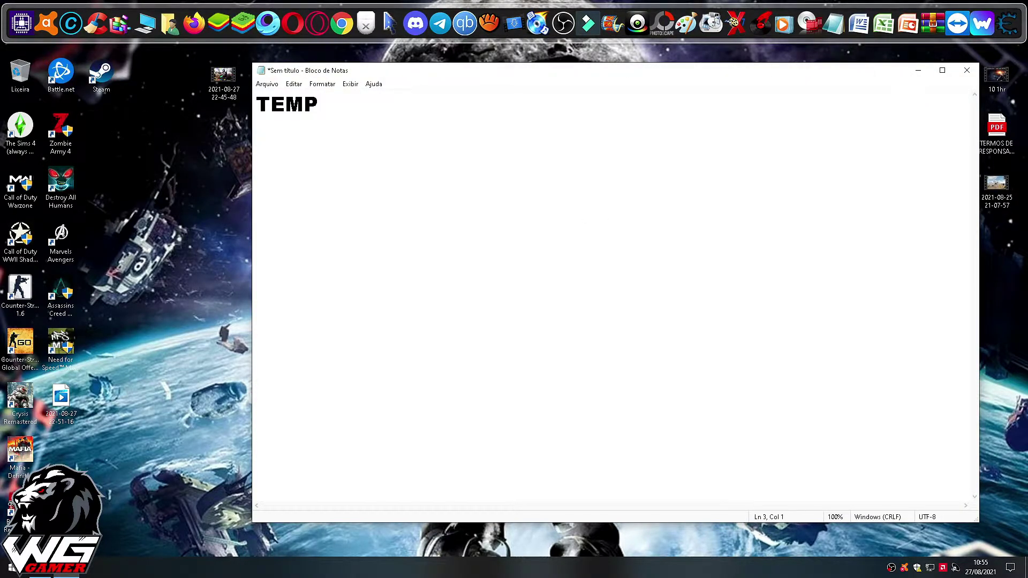
text(%%)
text(TEMPO)
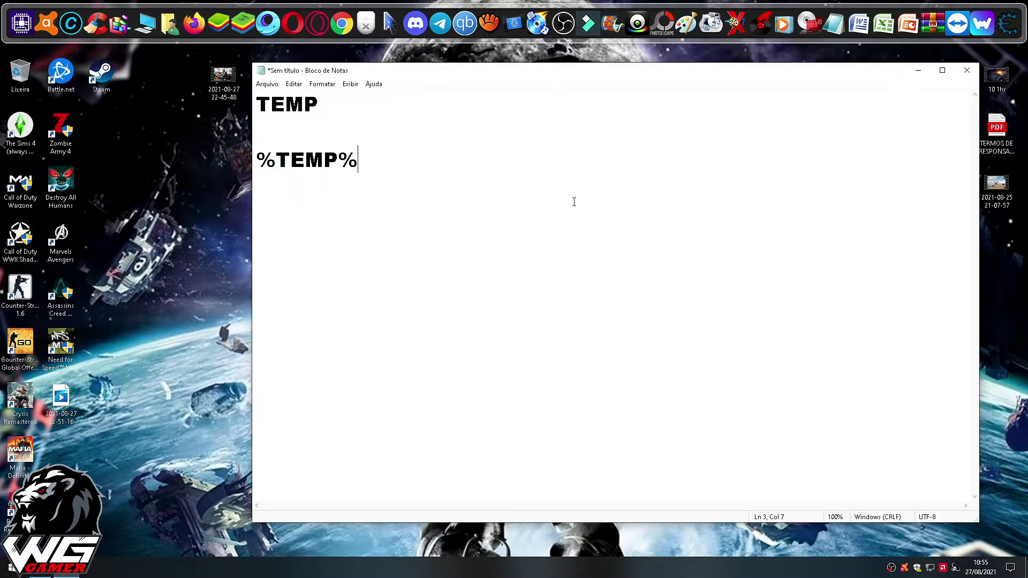
text(PREFETCH)
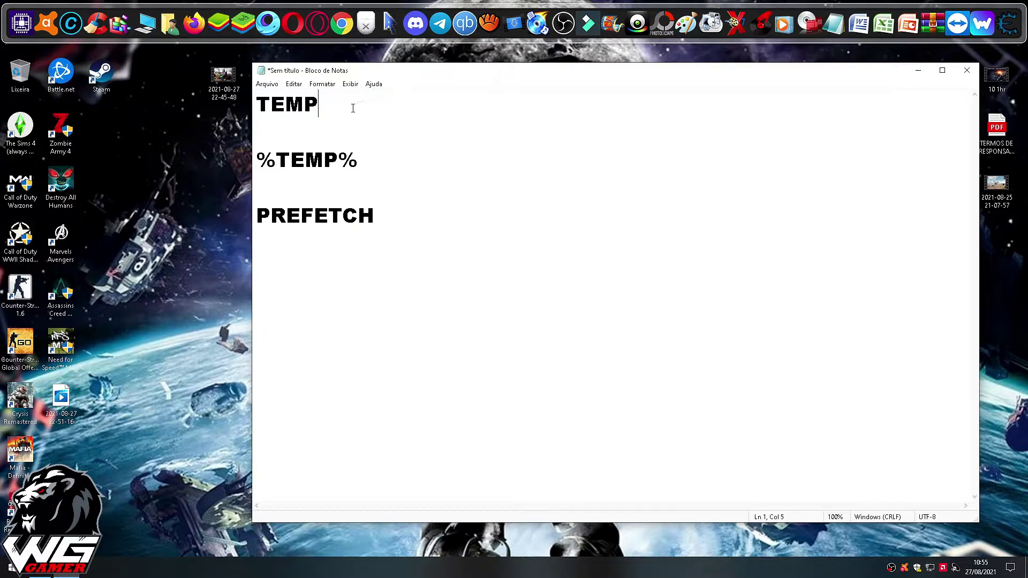
- Copy TEMP from the note and run it to open the Windows Temp folder
drag(356, 107, 233, 121)
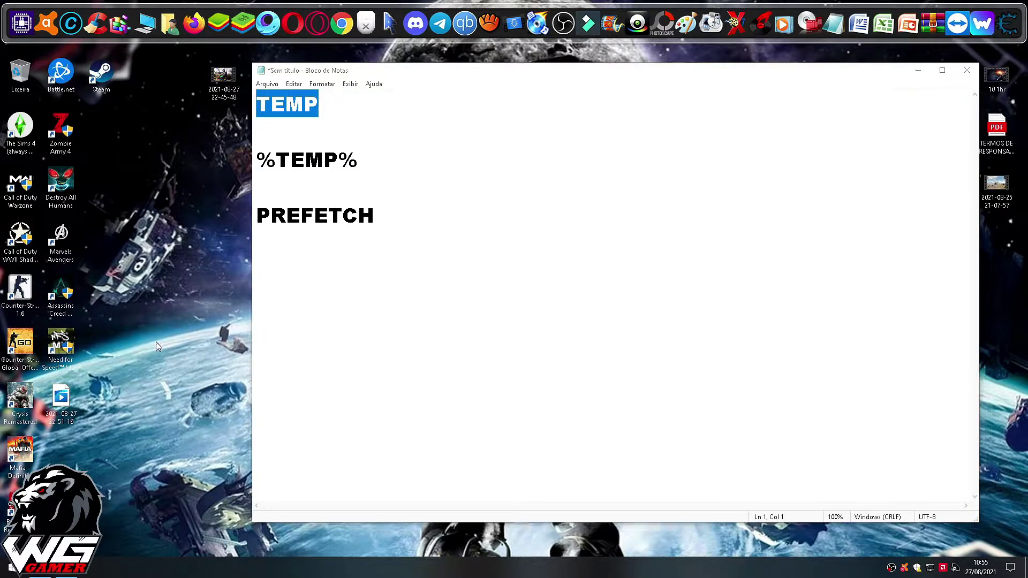
key(super)
key(super)
key(super)
key(super)
key(super+r)
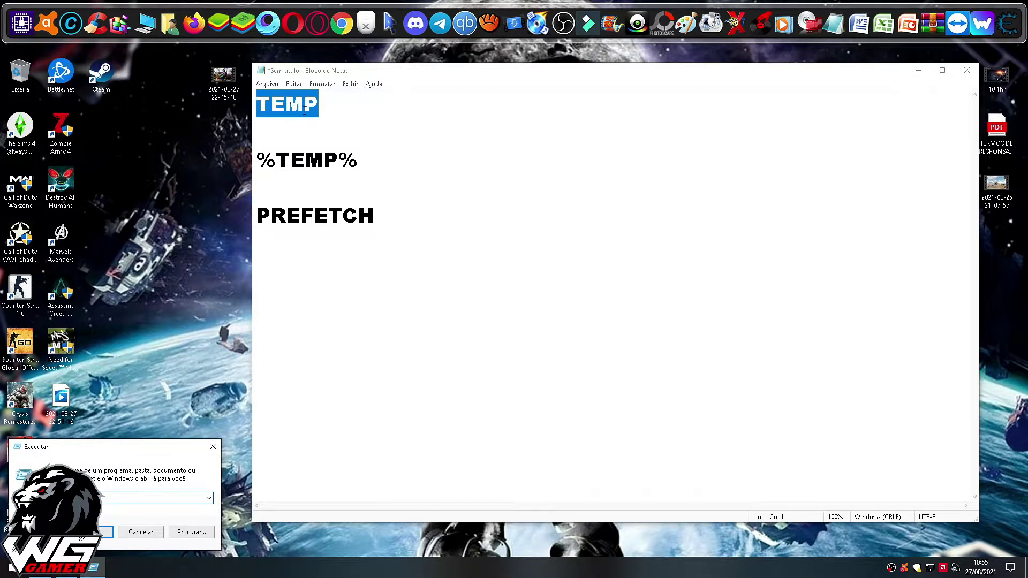
key(Return)
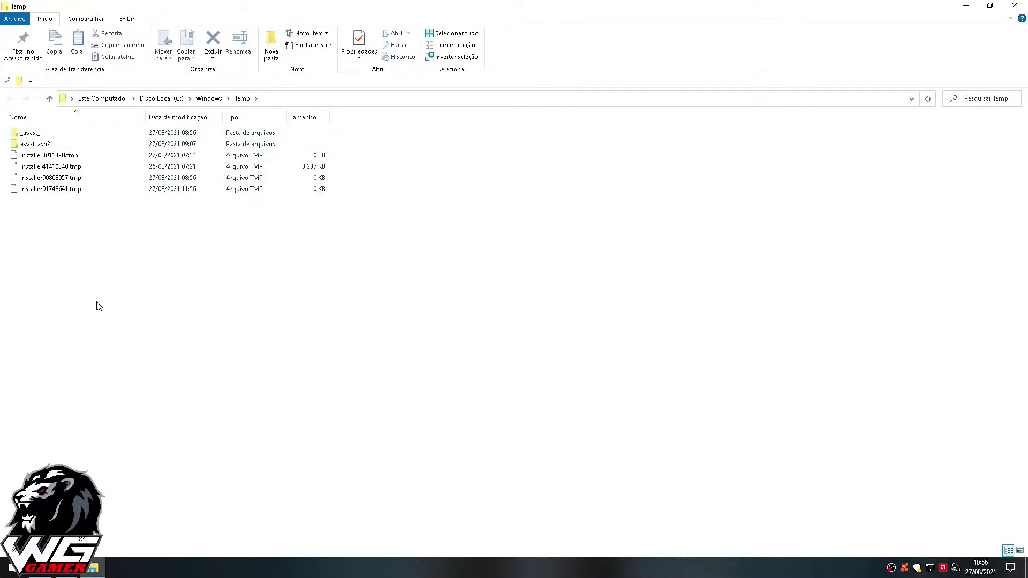
- Delete everything in the Windows Temp folder, skipping all items in use or access-denied, and close the folder
key(ctrl+a)
key(Delete)
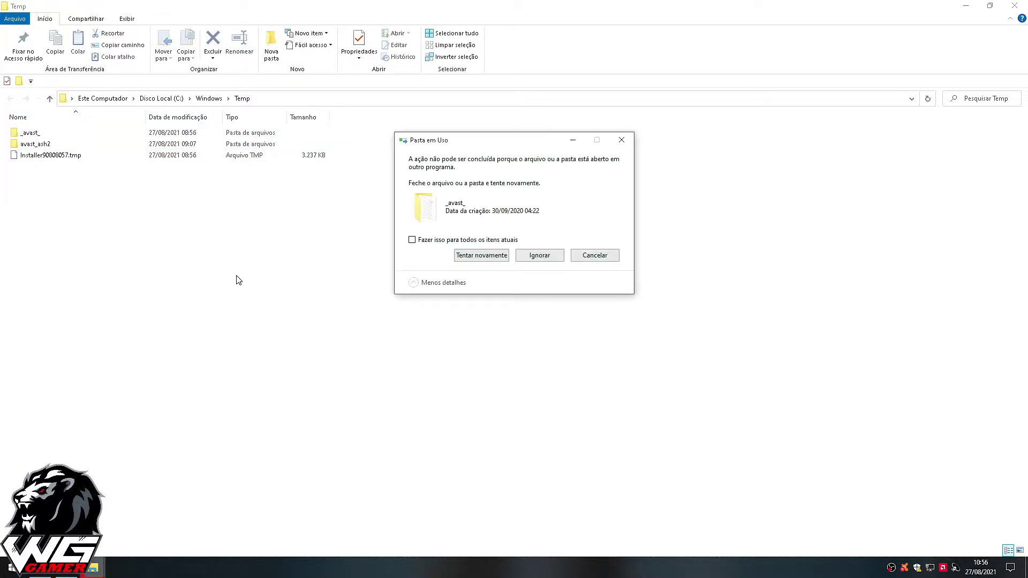
click(413, 241)
click(550, 260)
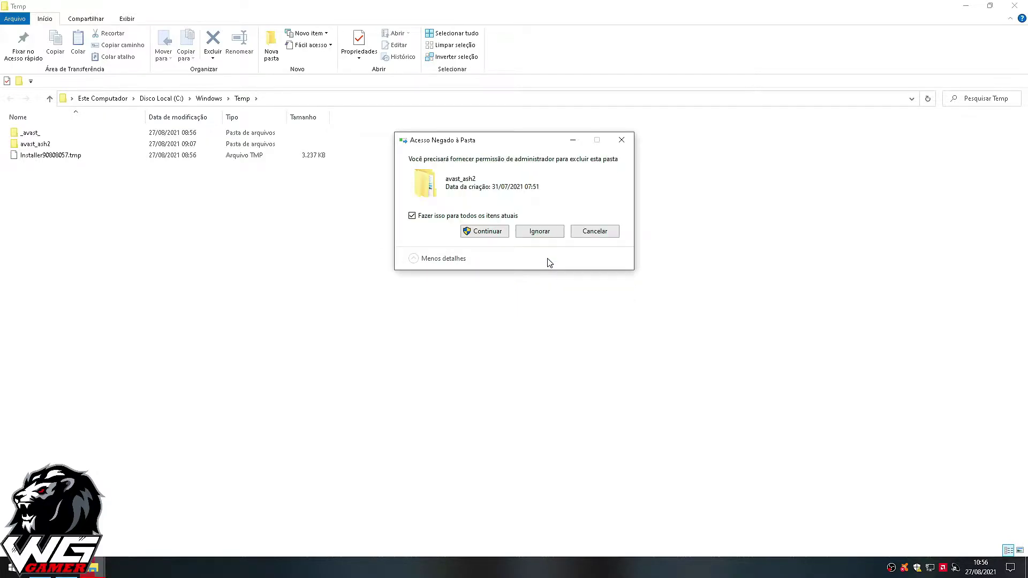
click(540, 231)
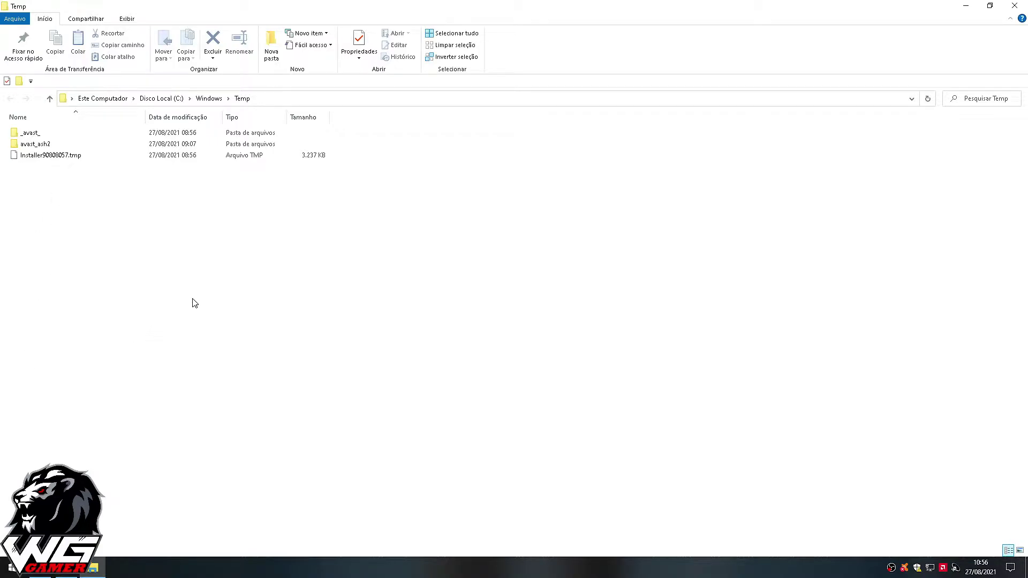
click(1014, 5)
- Run %TEMP% from the note to reach the user's Temp folder and delete all its contents, closing the folder
drag(383, 159, 264, 161)
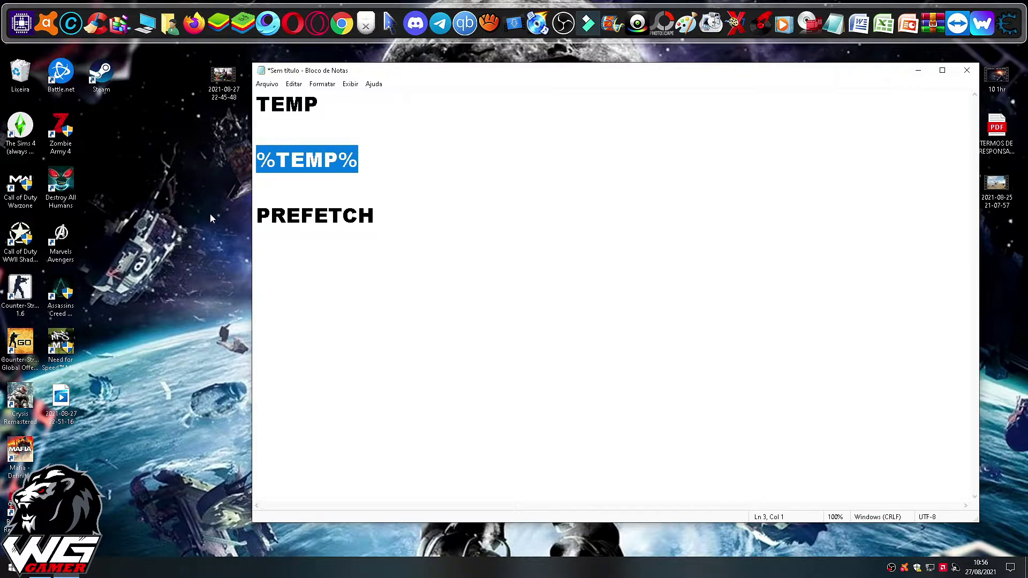
key(super+r)
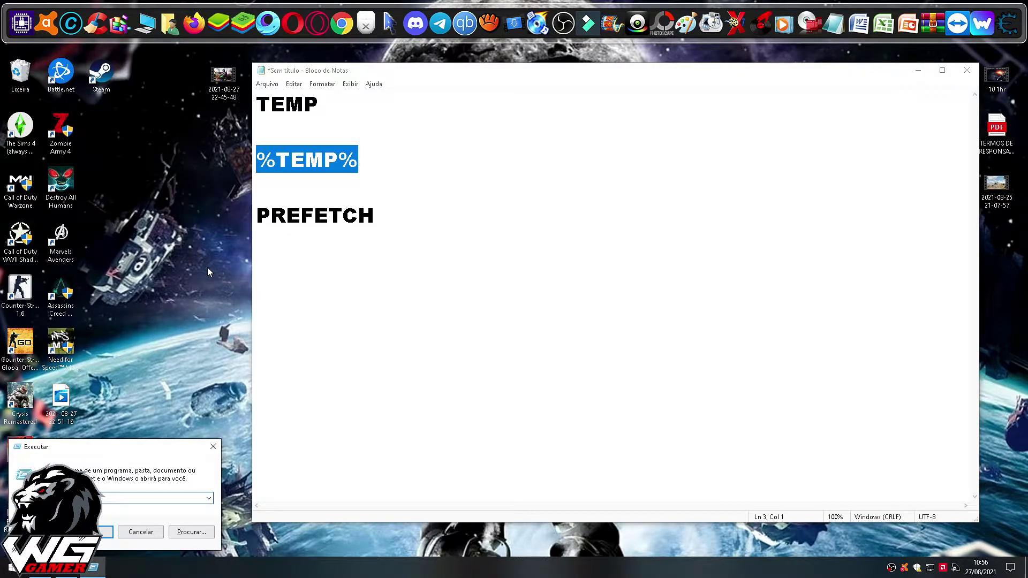
key(Return)
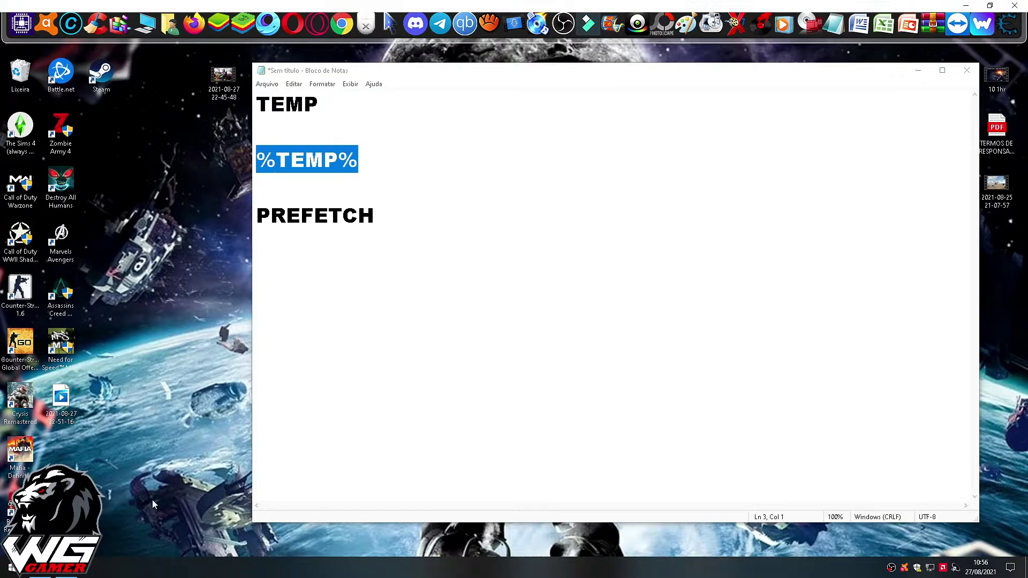
key(ctrl+a)
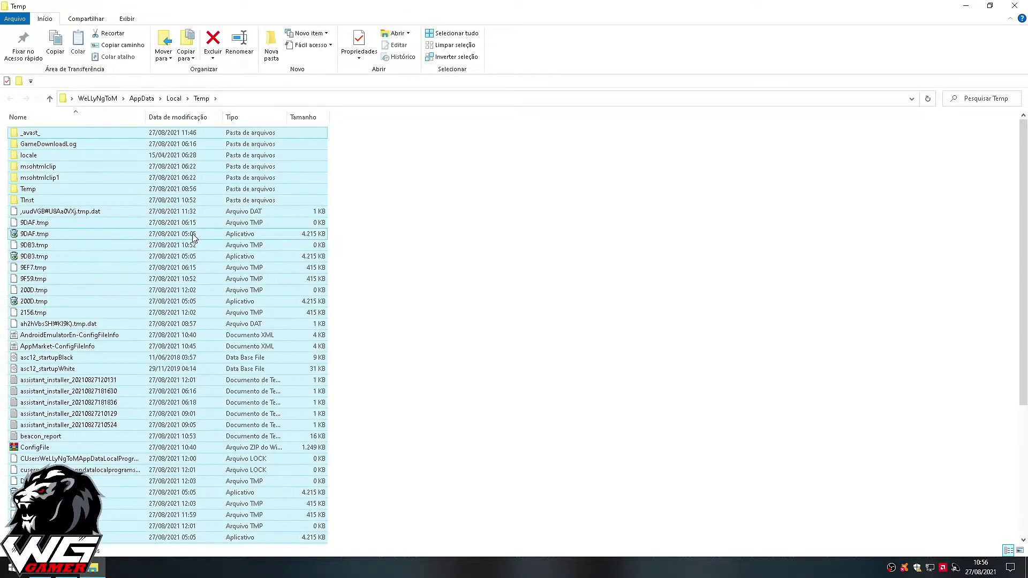
key(Delete)
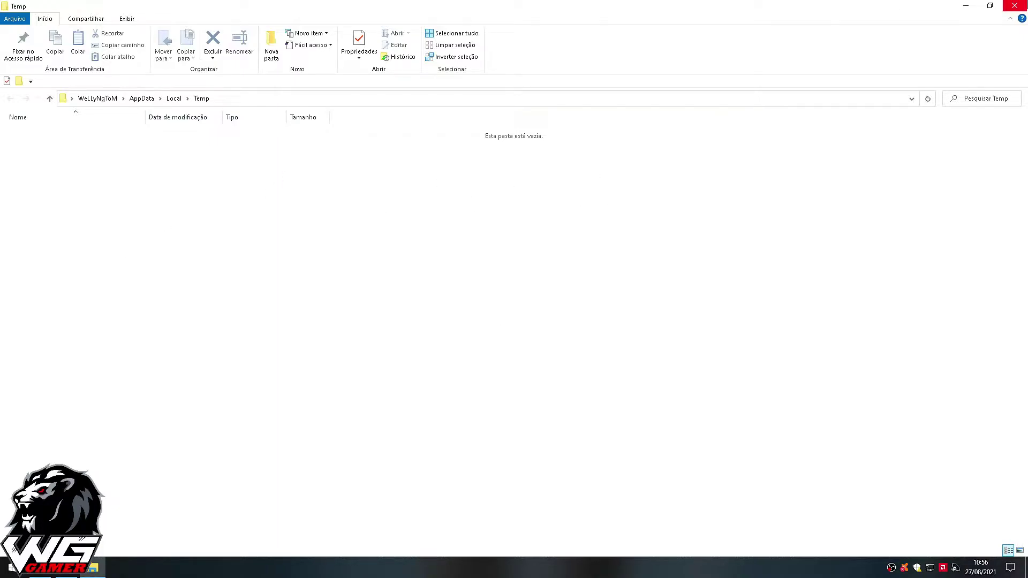
click(1014, 6)
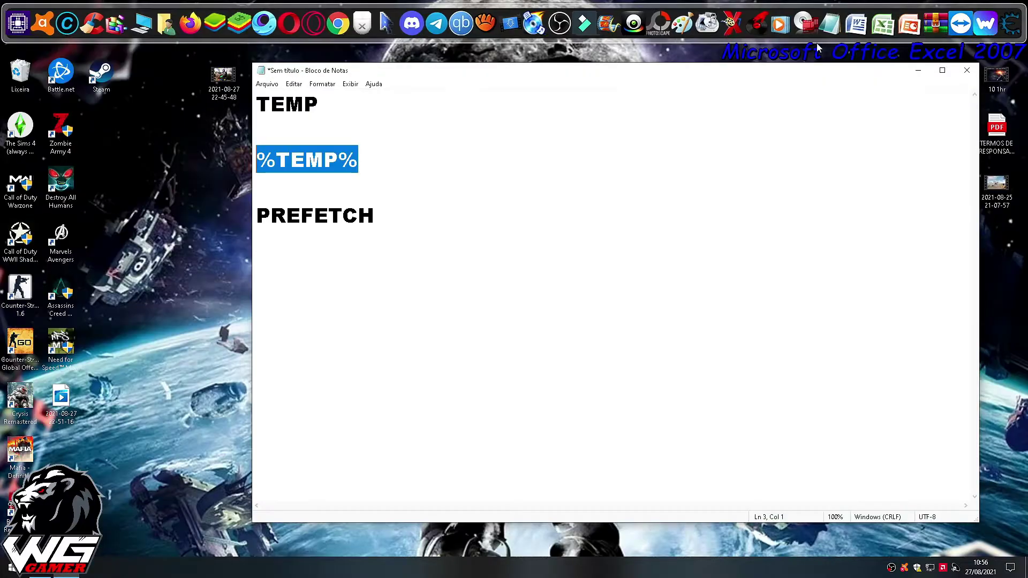
- Copy PREFETCH from the note, run it and grant permanent access to the Prefetch folder
drag(378, 216, 248, 219)
key(ctrl+c)
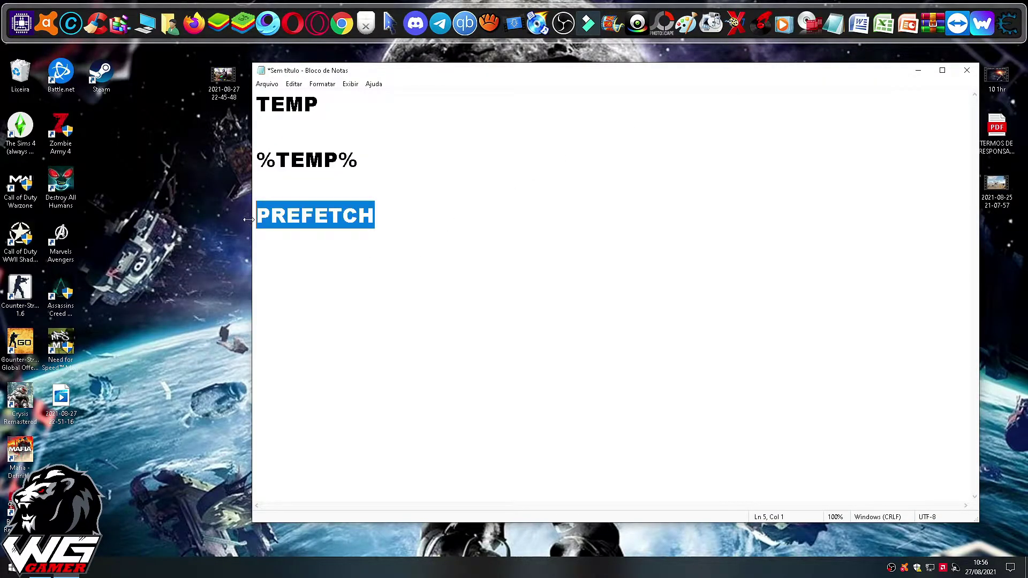
key(super+r)
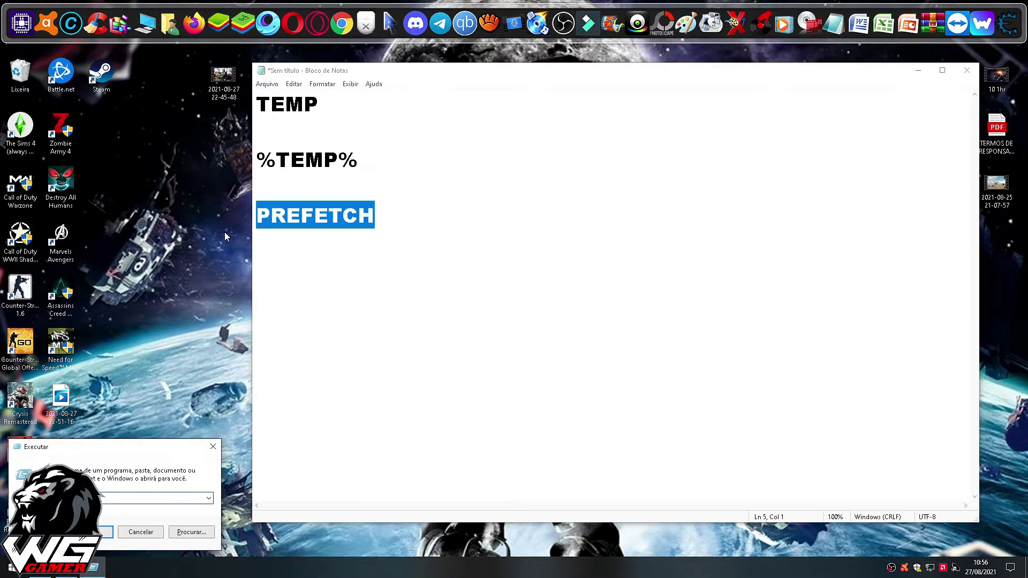
key(ctrl+v)
key(Return)
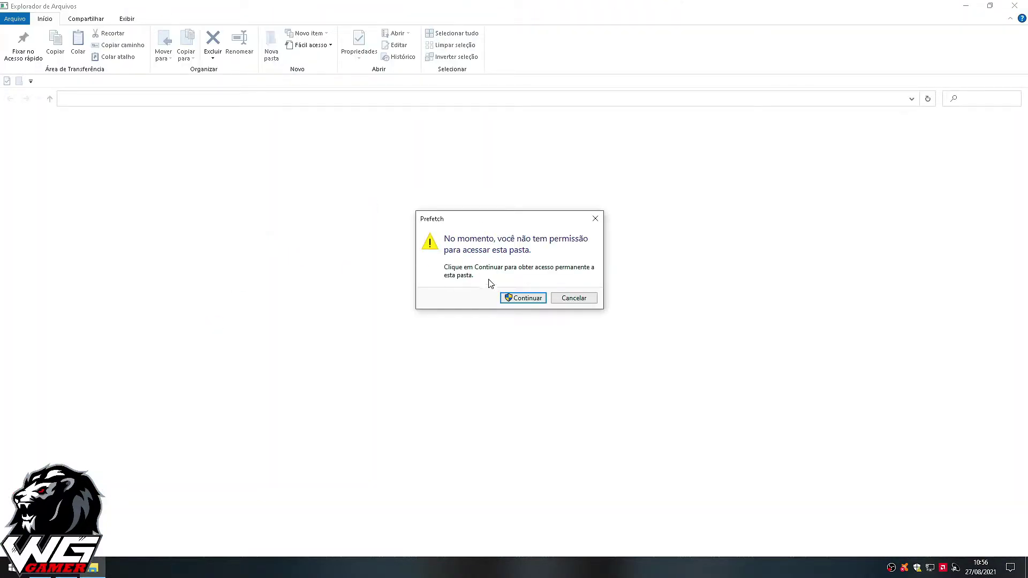
click(522, 299)
- Delete all files in the Prefetch folder, skipping every file that is in use
key(ctrl+a)
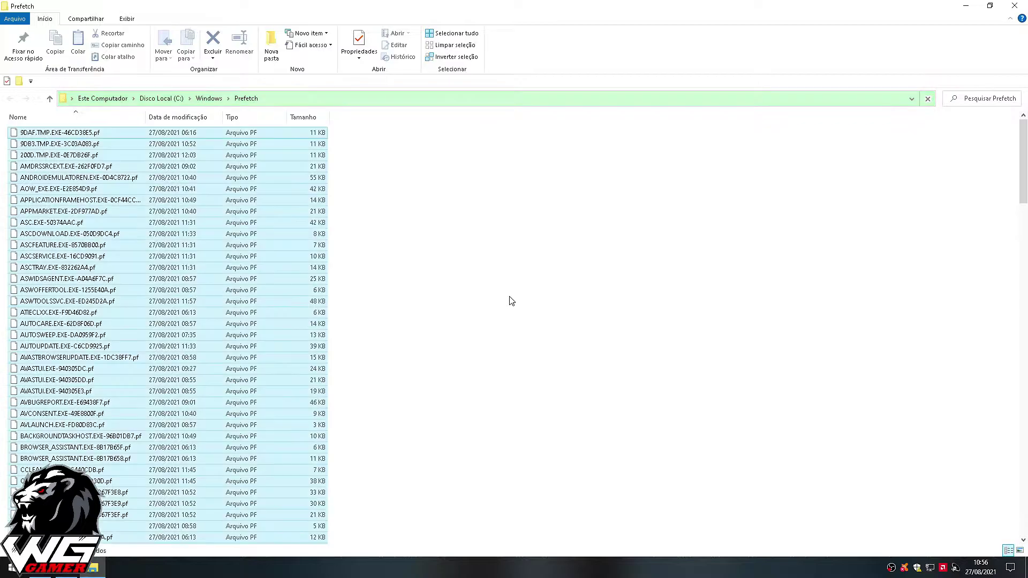
key(Delete)
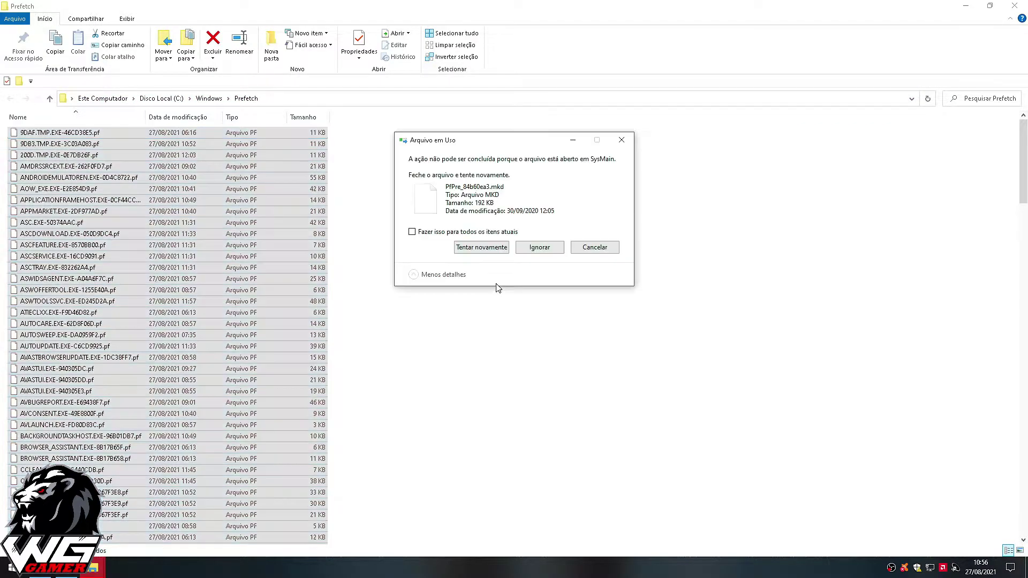
click(451, 233)
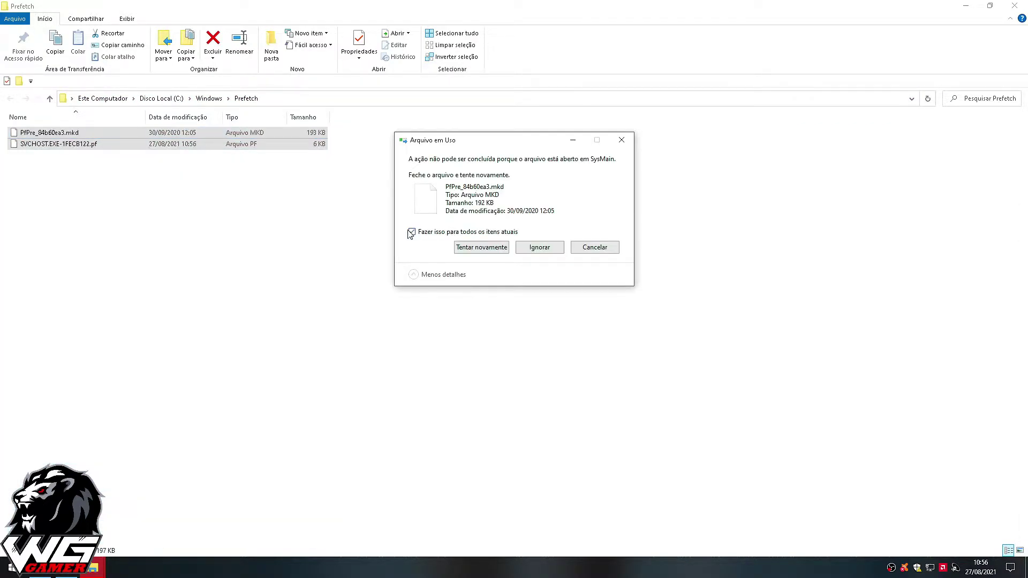
click(540, 256)
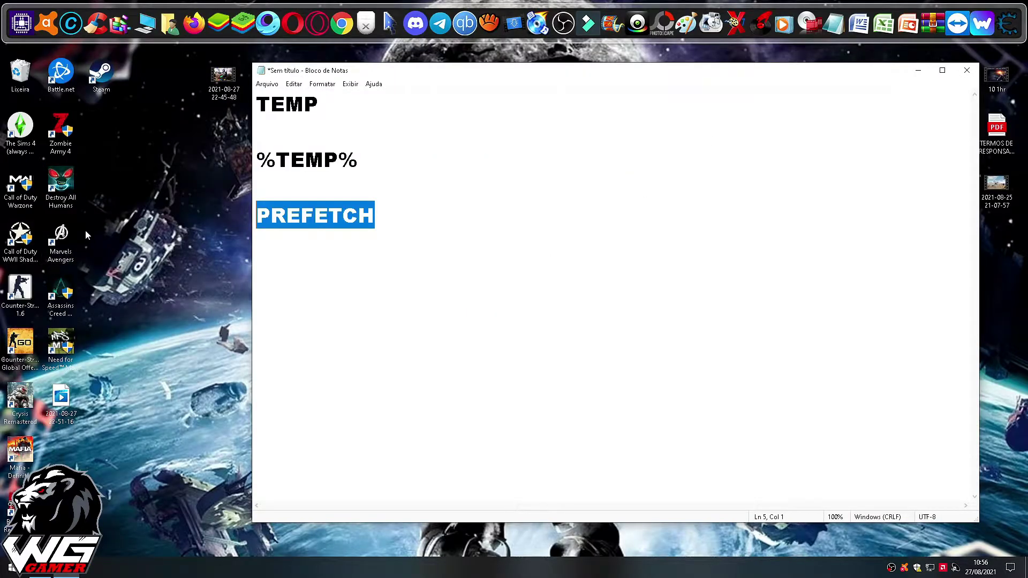
- Close the Notepad note with the folder commands without saving it
click(408, 182)
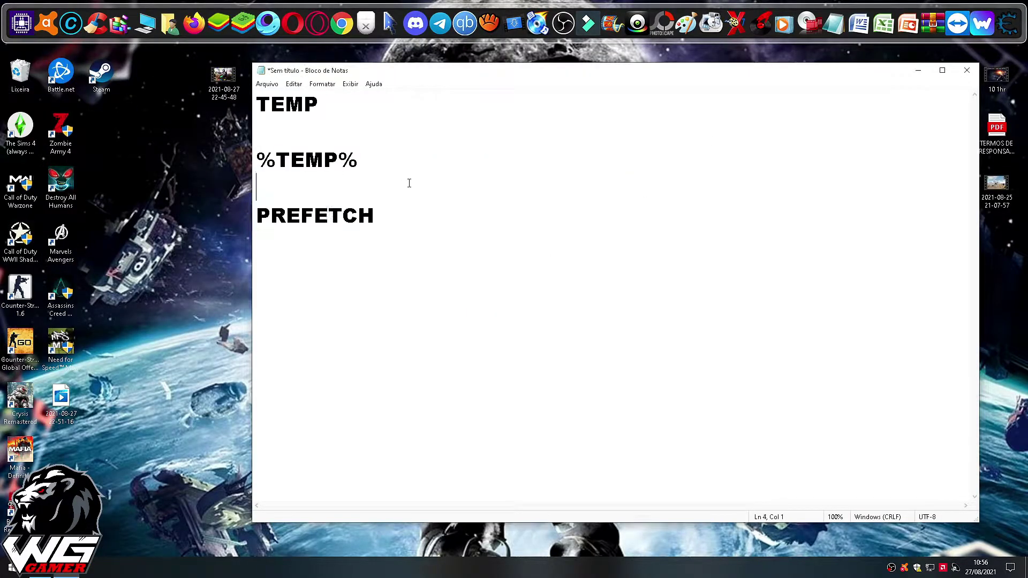
click(967, 70)
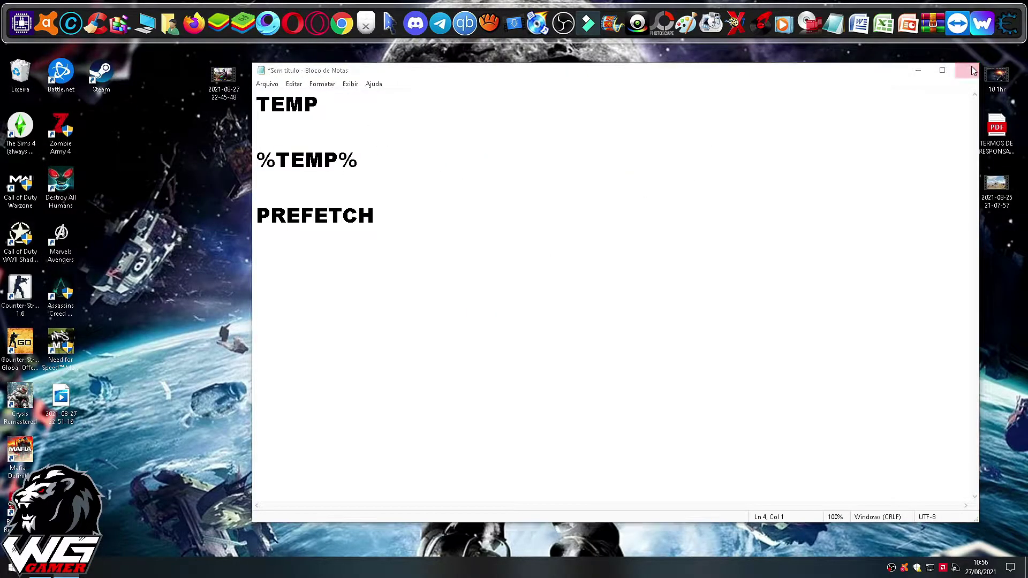
click(518, 284)
- View the deleted temporary and prefetch files in the Recycle Bin and empty it permanently
double_click(20, 75)
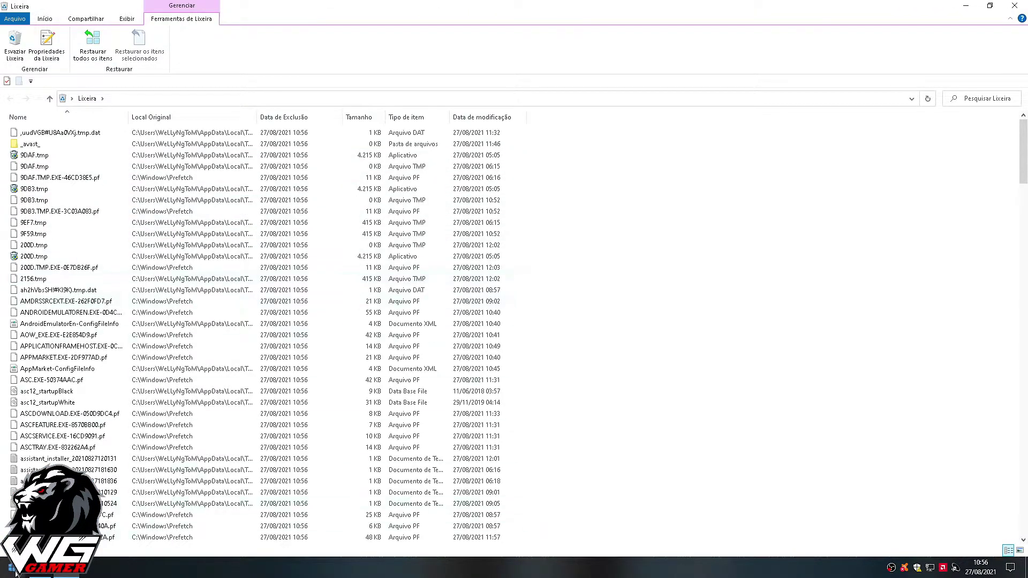
click(1014, 5)
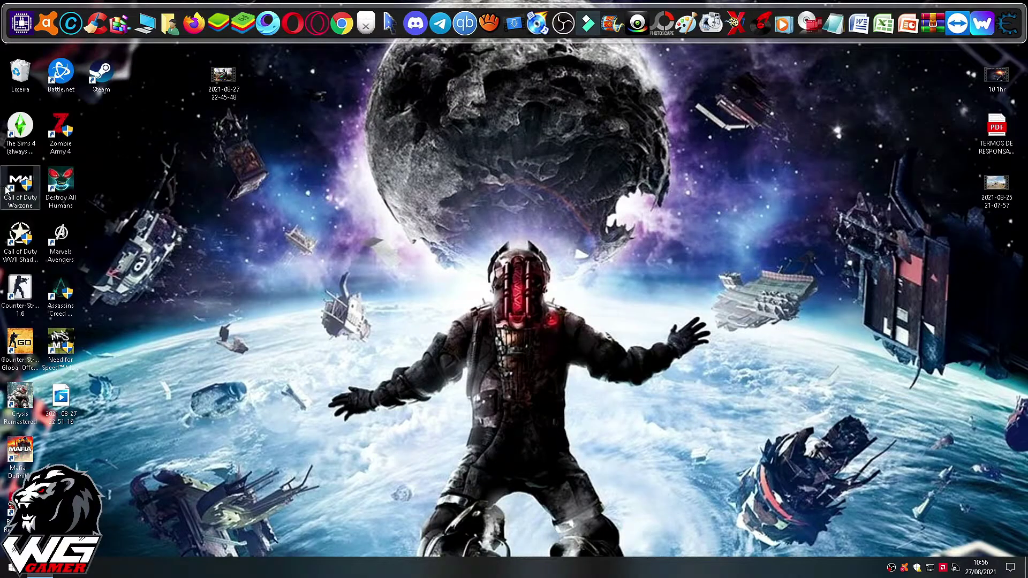
right_click(10, 75)
click(49, 105)
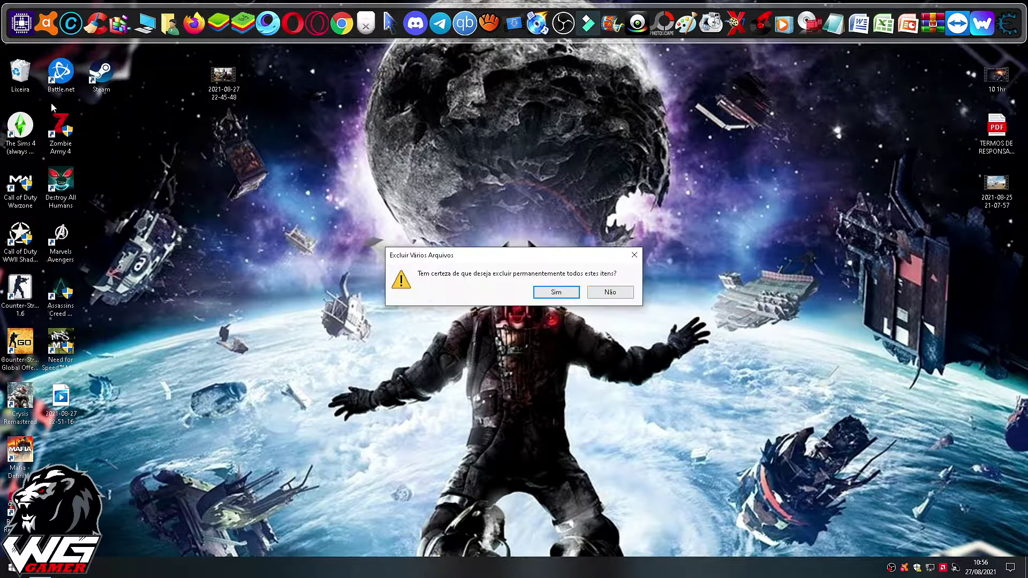
click(554, 292)
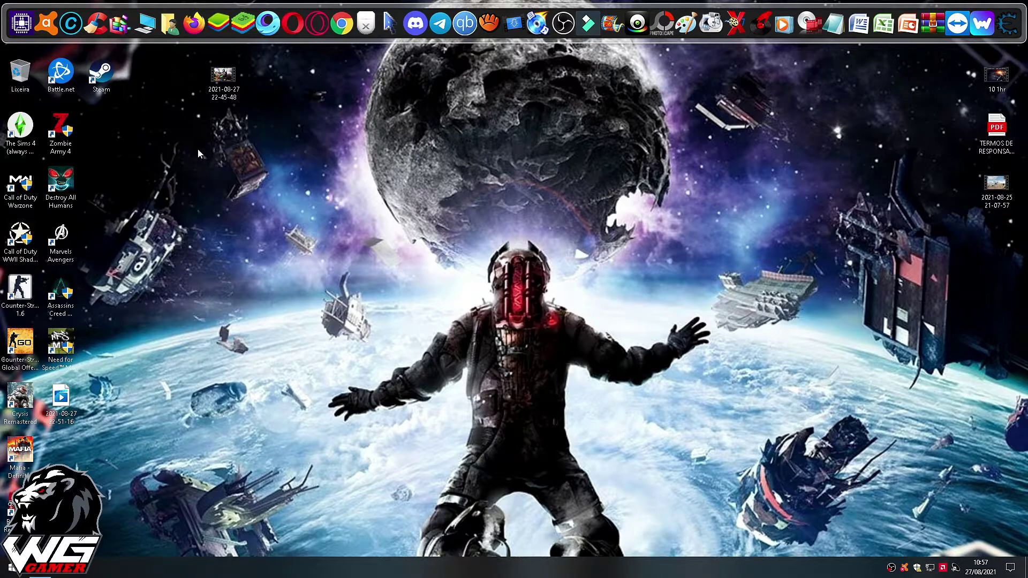
- Open Disco Local (C:) and apply the folder option that shows hidden files, folders and drives
click(149, 36)
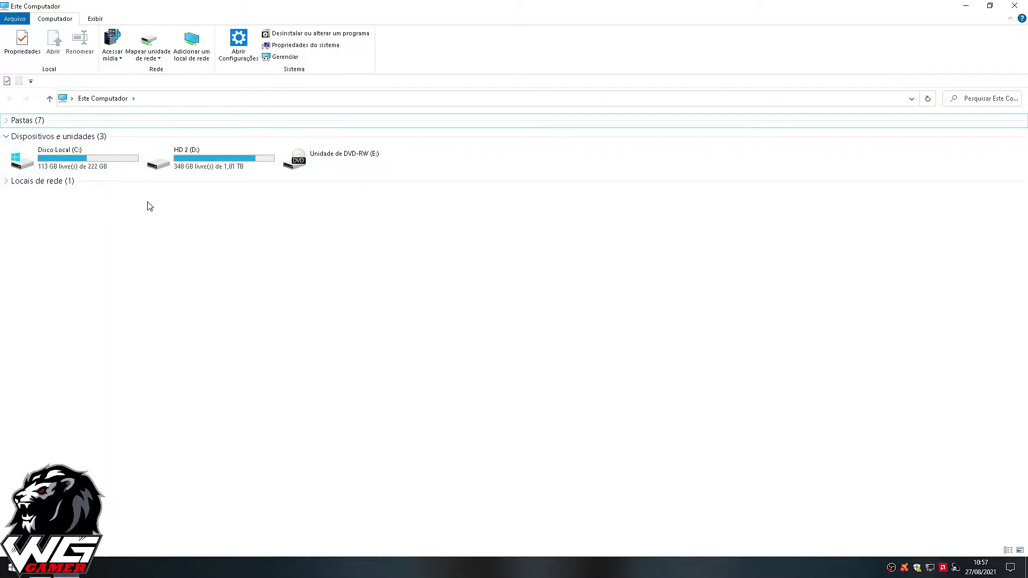
double_click(81, 159)
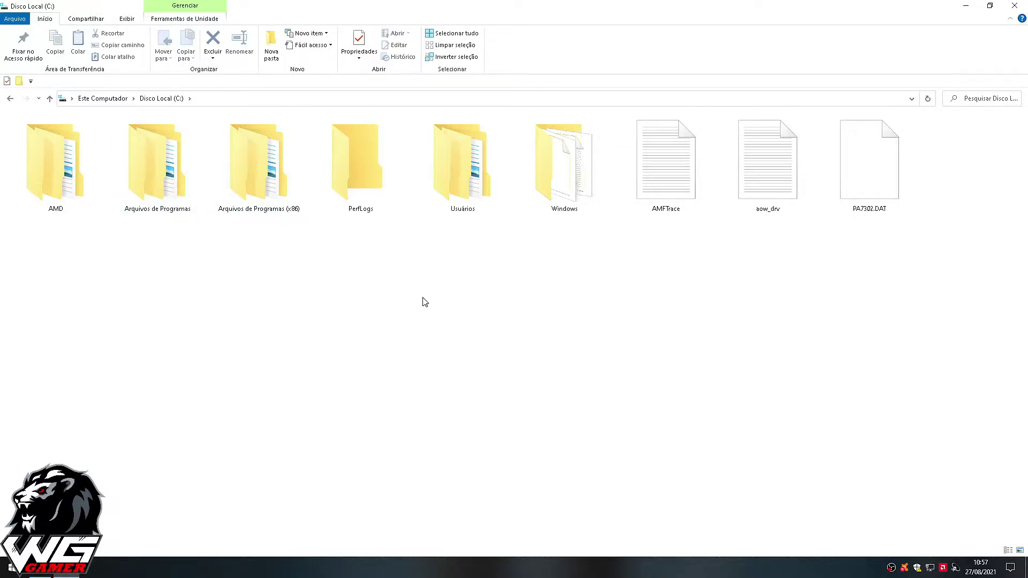
click(127, 19)
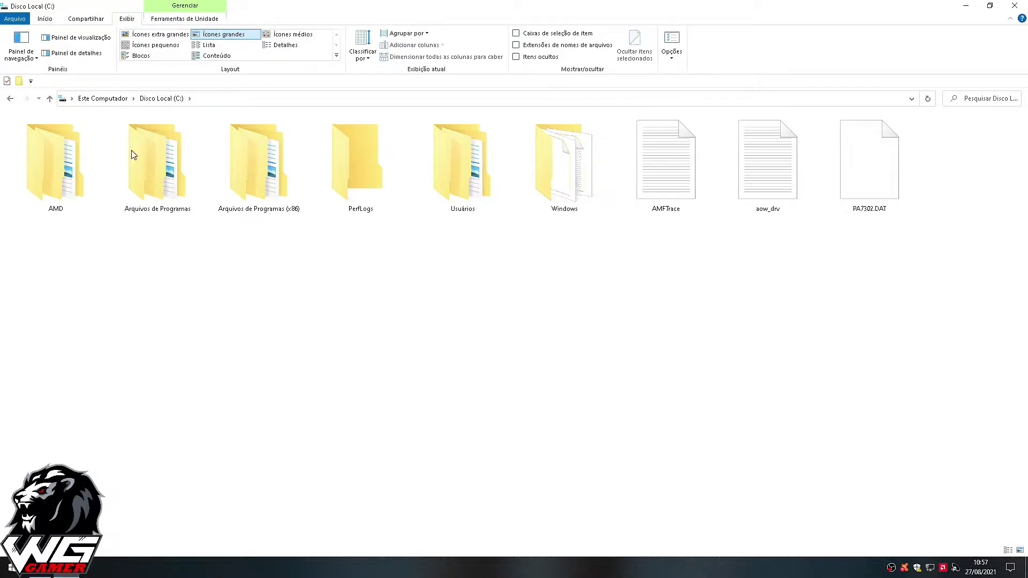
click(675, 61)
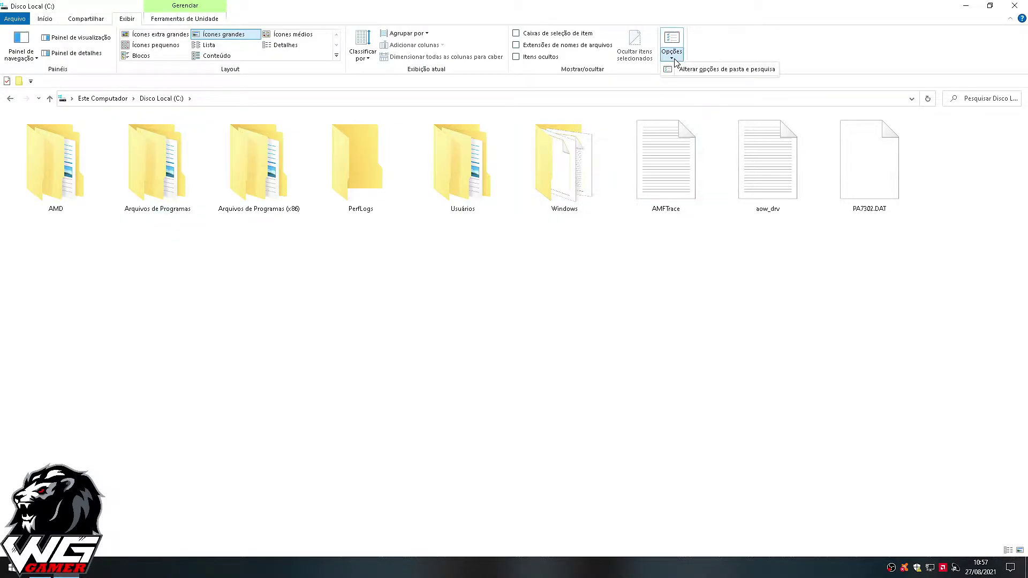
click(718, 70)
drag(150, 132, 536, 245)
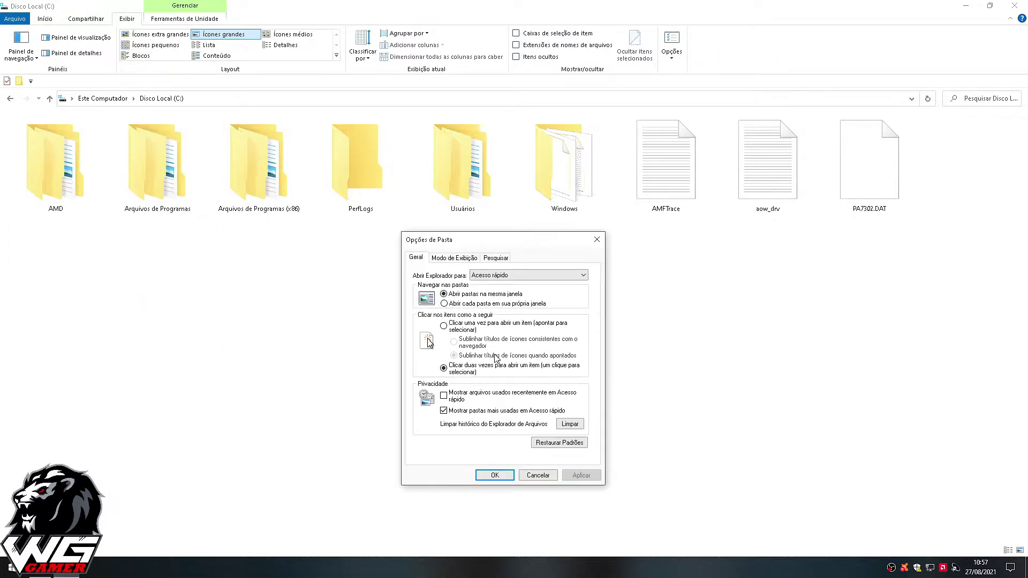
click(454, 259)
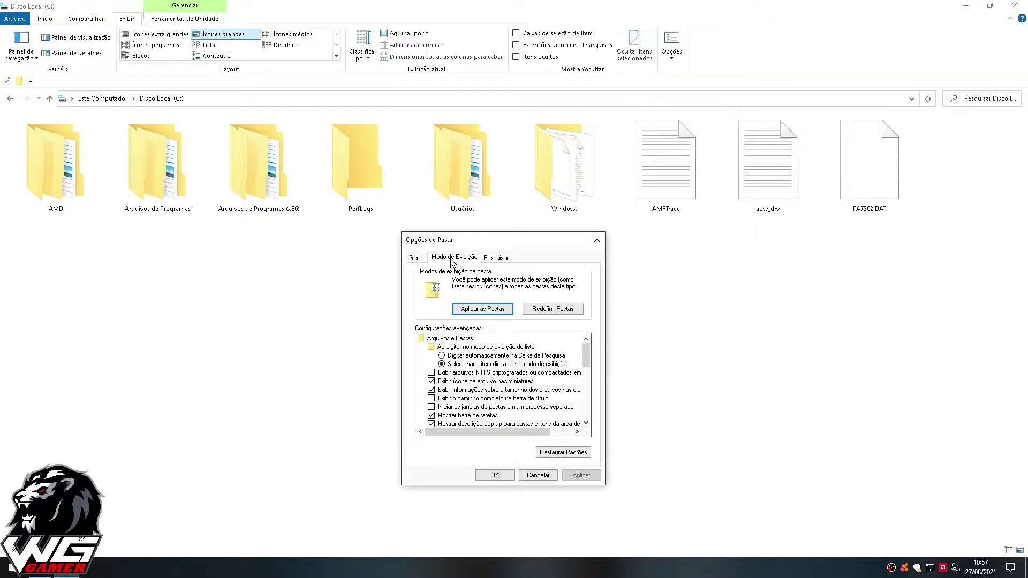
drag(587, 354, 596, 394)
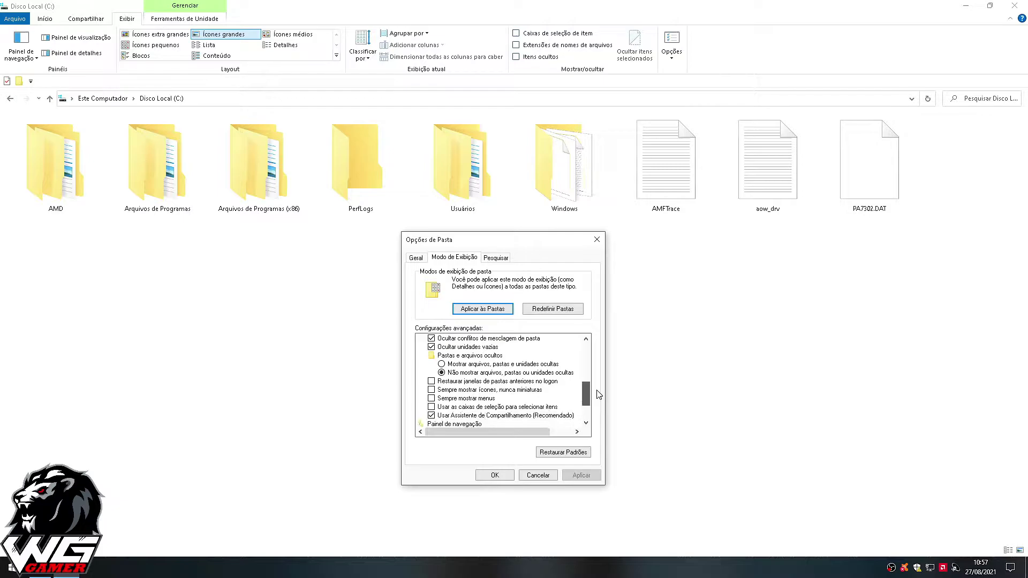
click(505, 365)
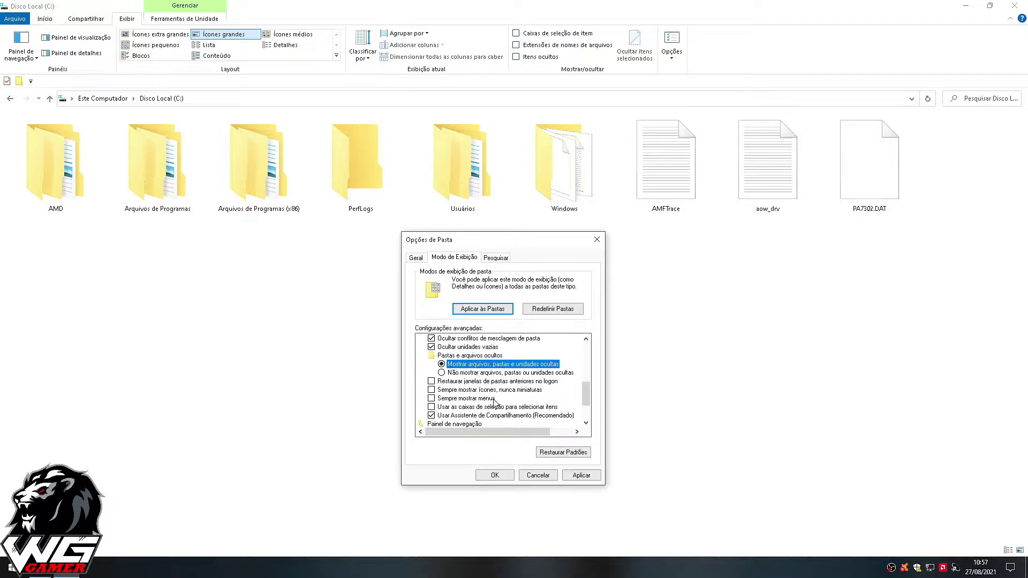
click(576, 478)
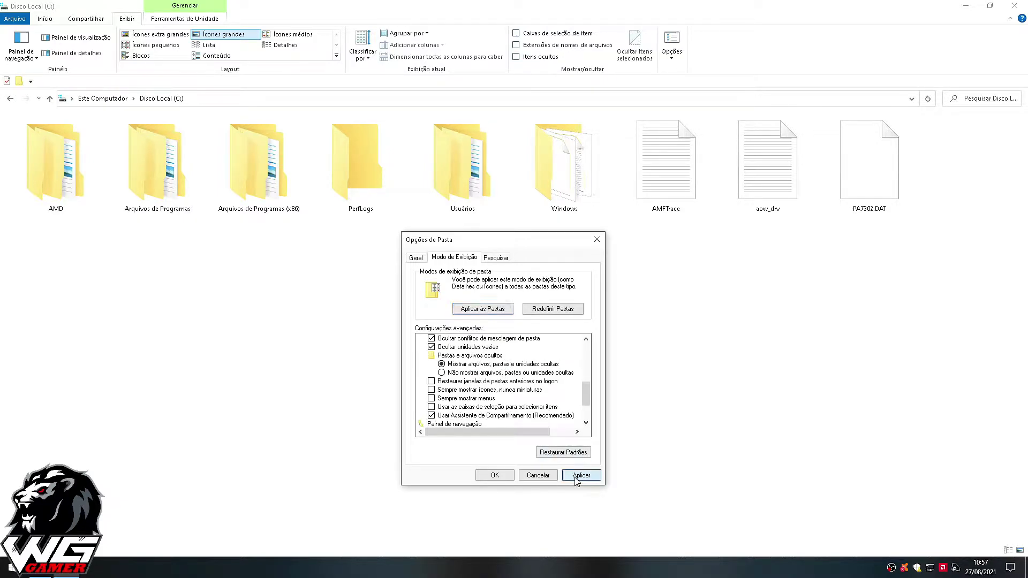
click(494, 474)
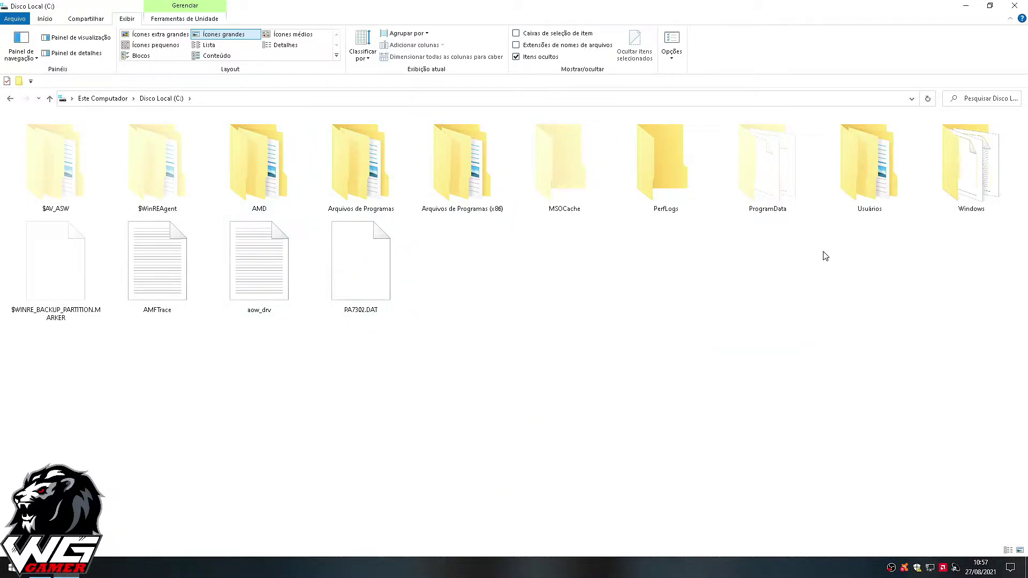
- In the hidden ProgramData folder, check the Tencent folder's properties and delete the folder with administrator permission
double_click(776, 172)
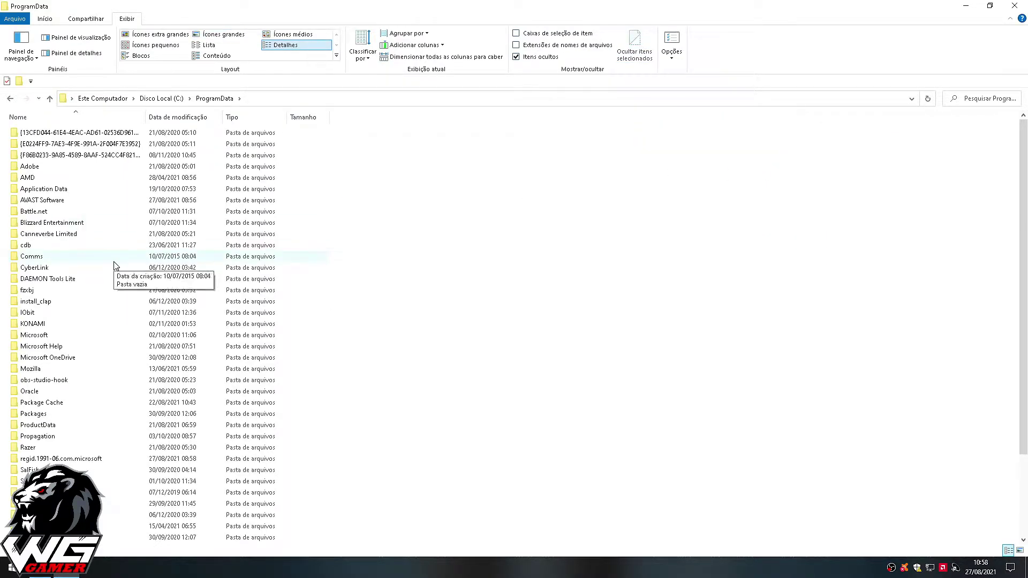
text(w)
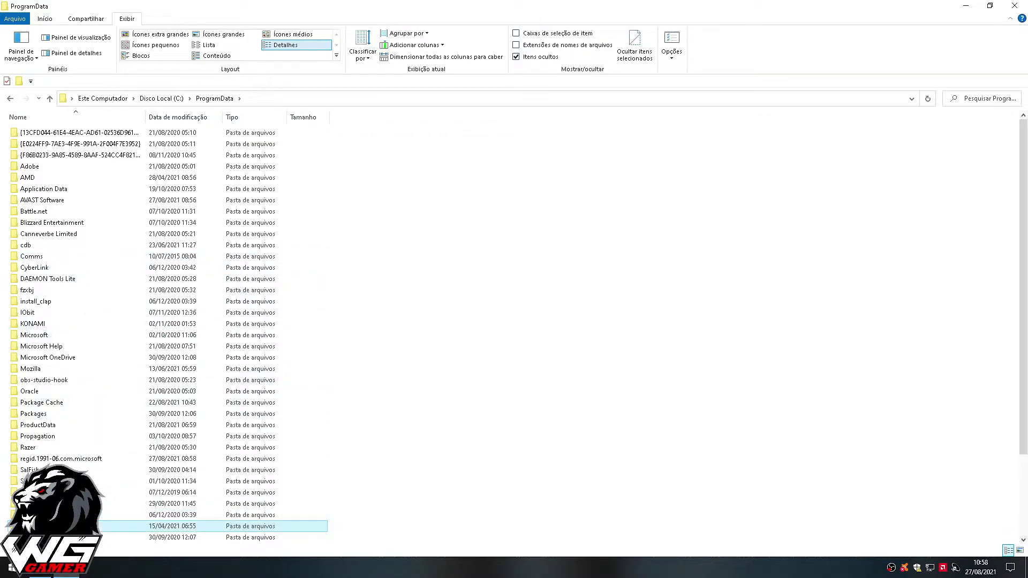
scroll(51, 458, down, 3)
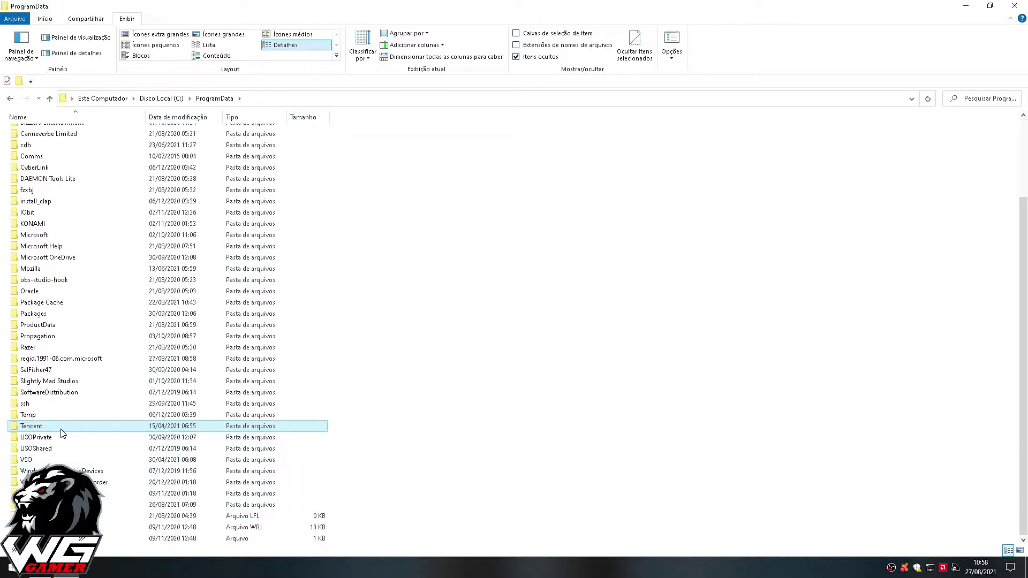
mouse_move(62, 429)
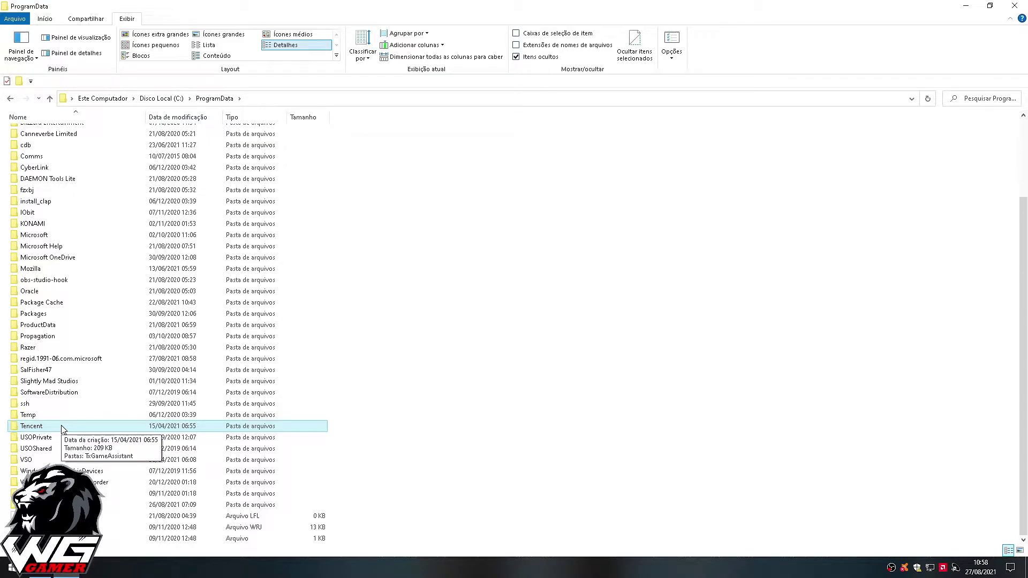
right_click(63, 427)
click(79, 416)
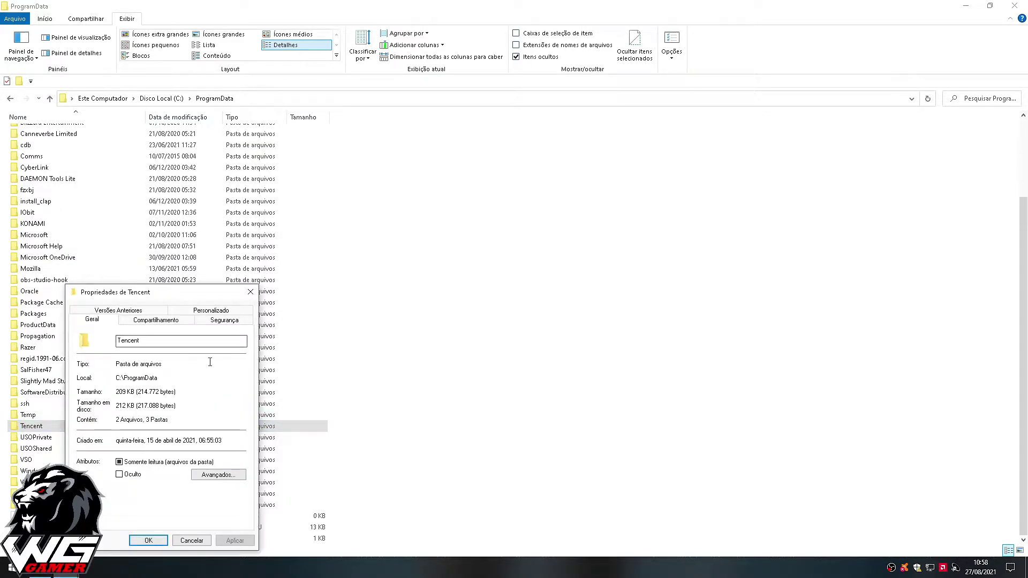
click(250, 292)
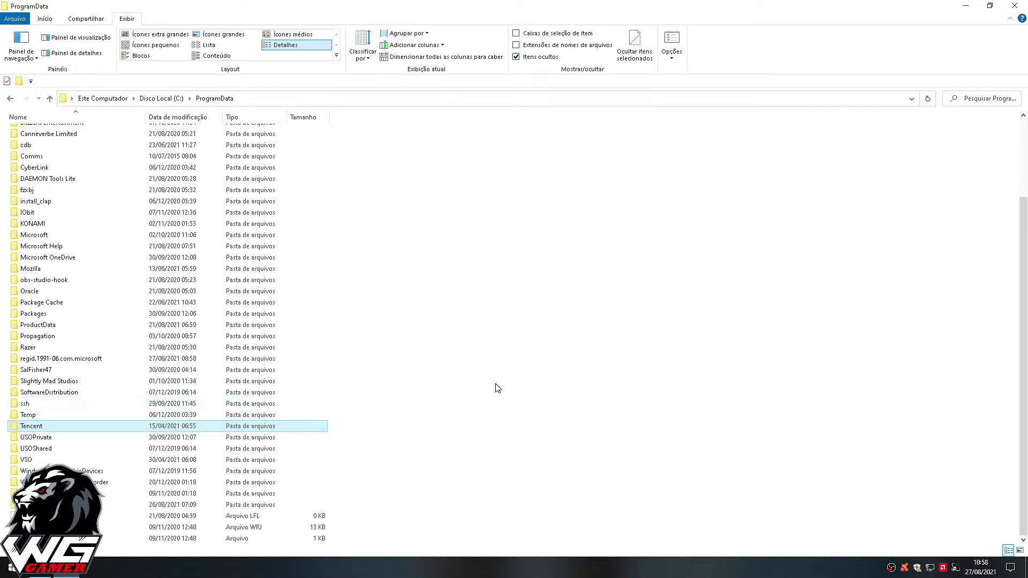
key(Delete)
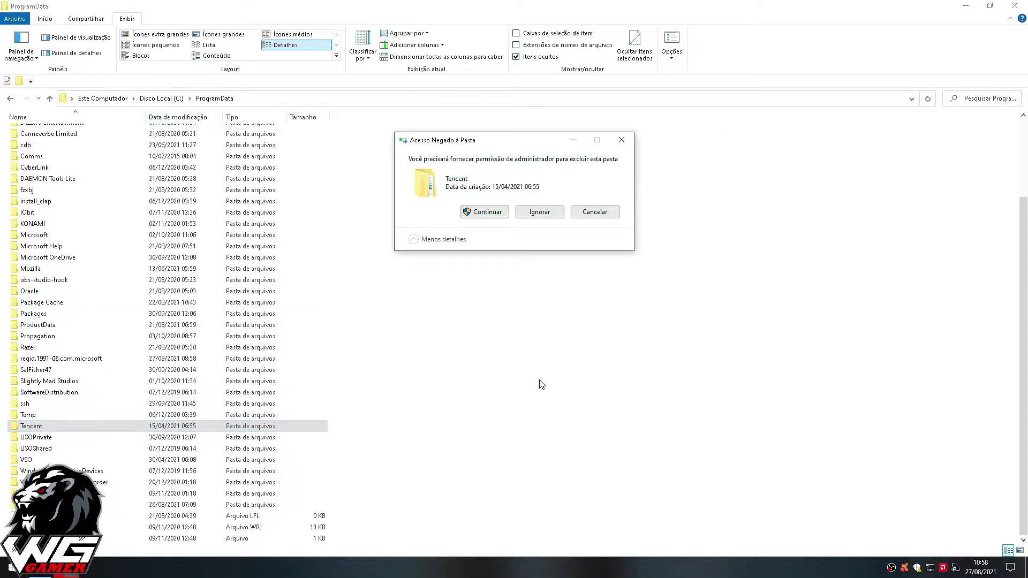
click(479, 210)
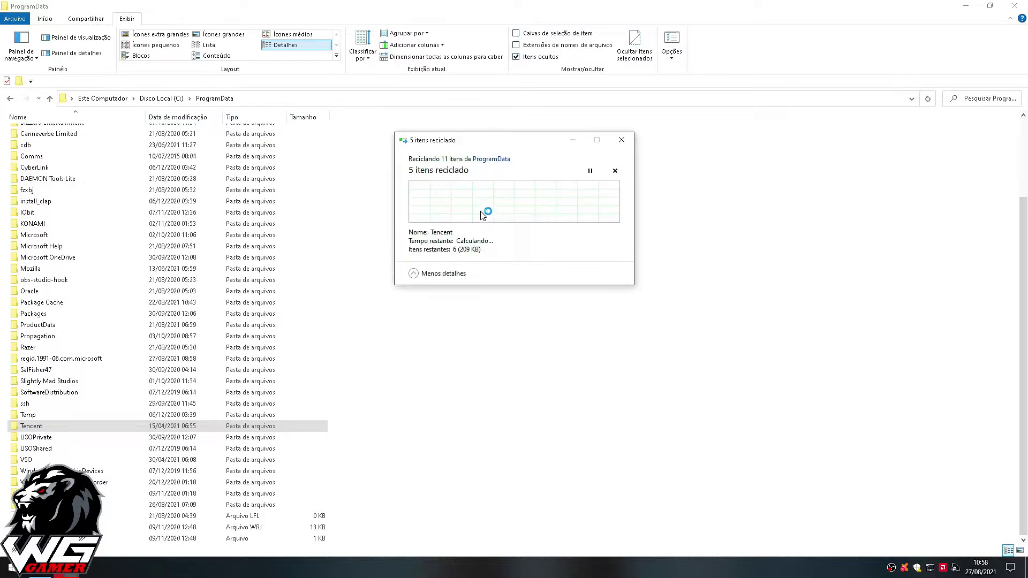
- Return to the root of the C: drive and open the AppData\Local folder inside the personal user folder
click(7, 98)
click(748, 350)
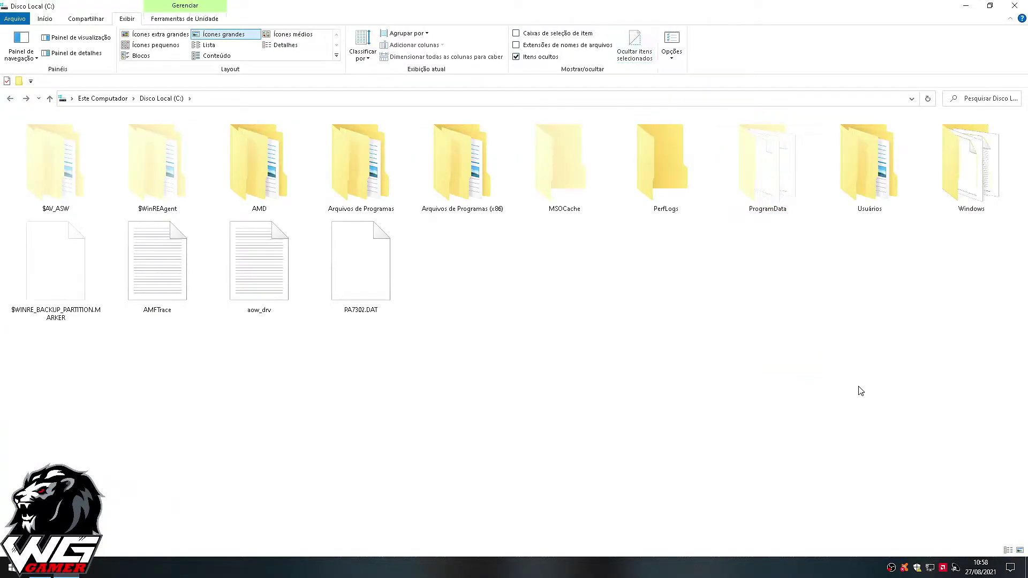
click(869, 174)
double_click(869, 174)
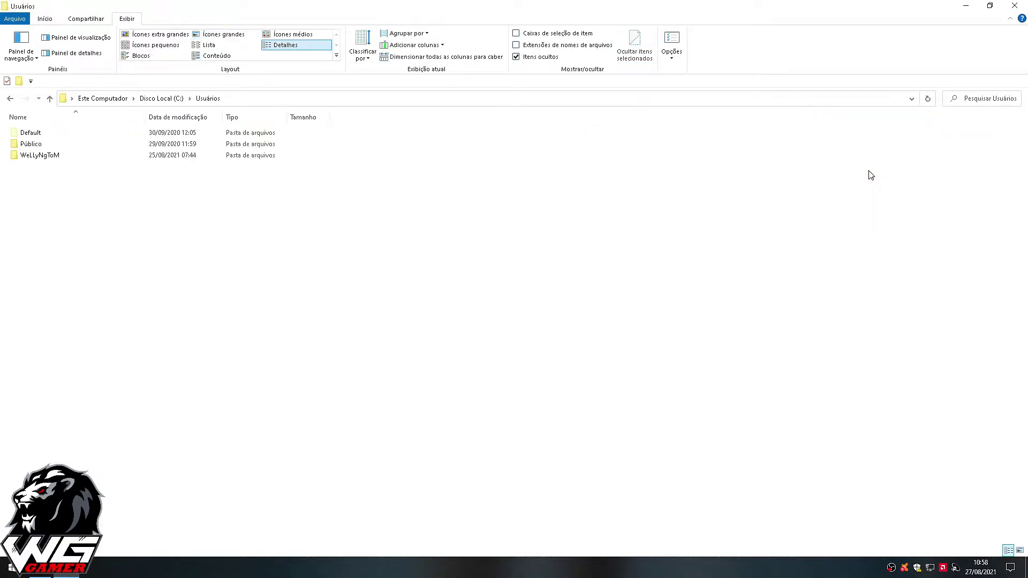
click(47, 156)
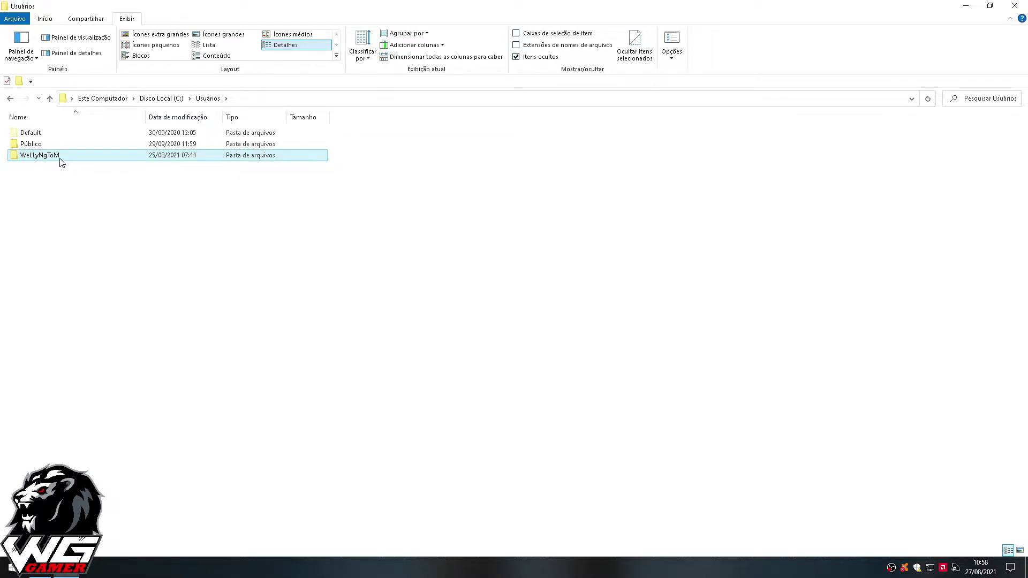
double_click(61, 161)
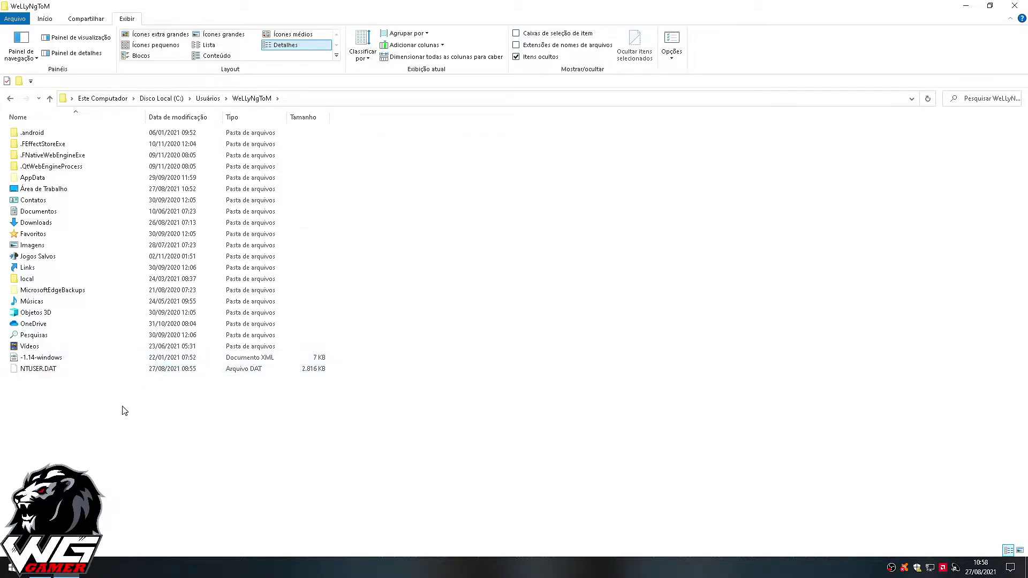
double_click(52, 181)
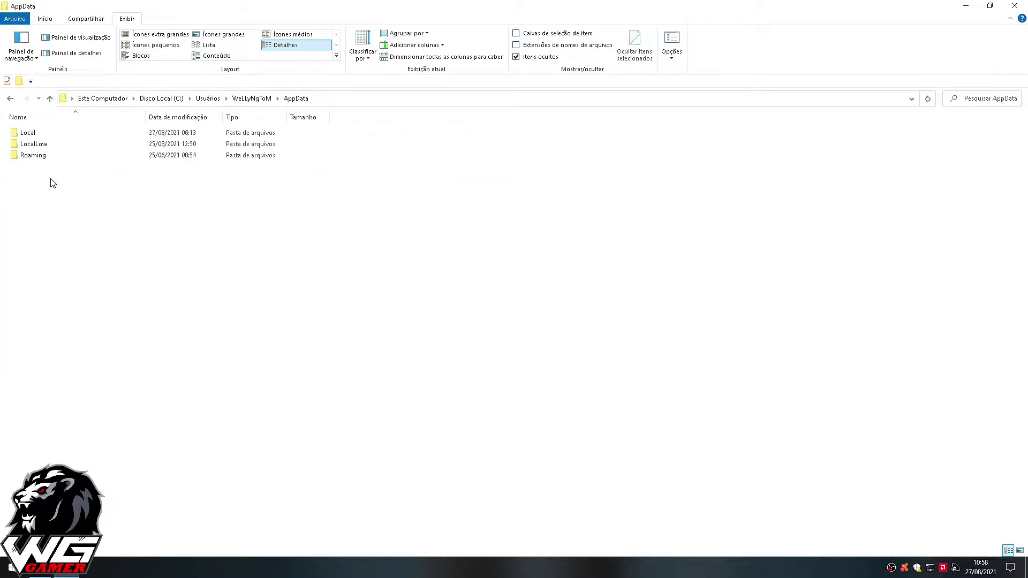
double_click(44, 137)
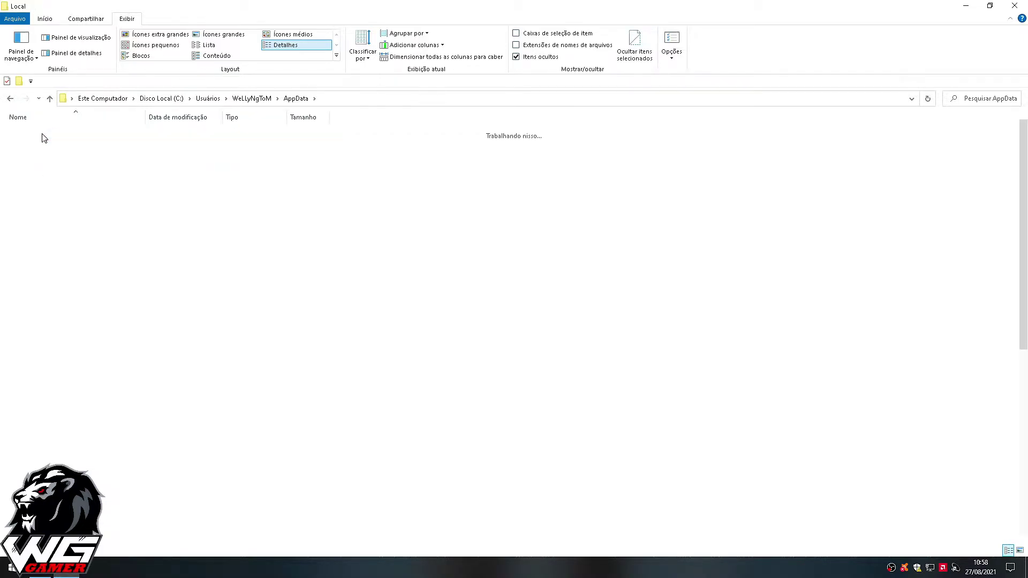
- Find the Tencent folder in AppData\Local, check its properties and delete it
text(ten)
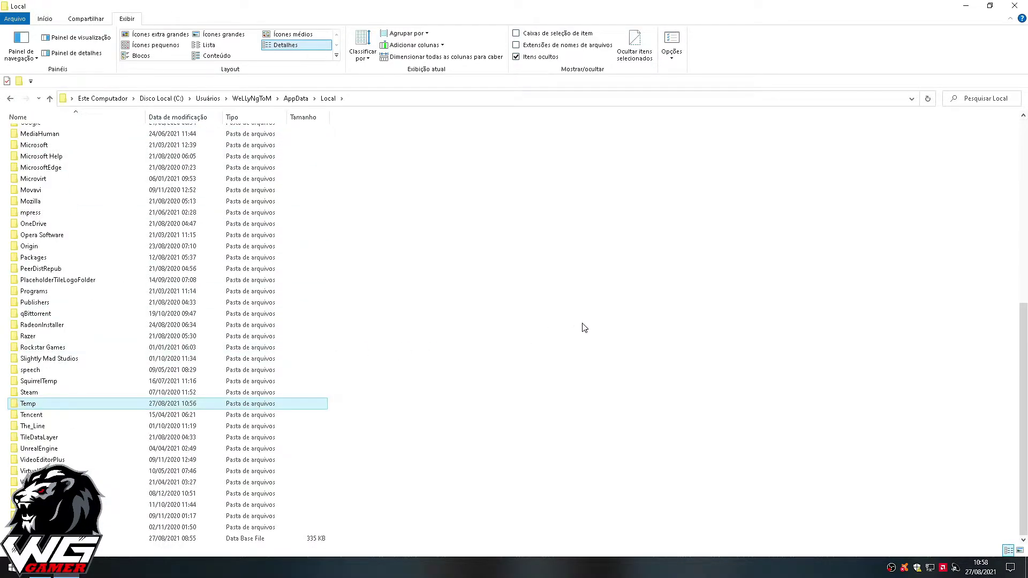
right_click(98, 414)
click(146, 405)
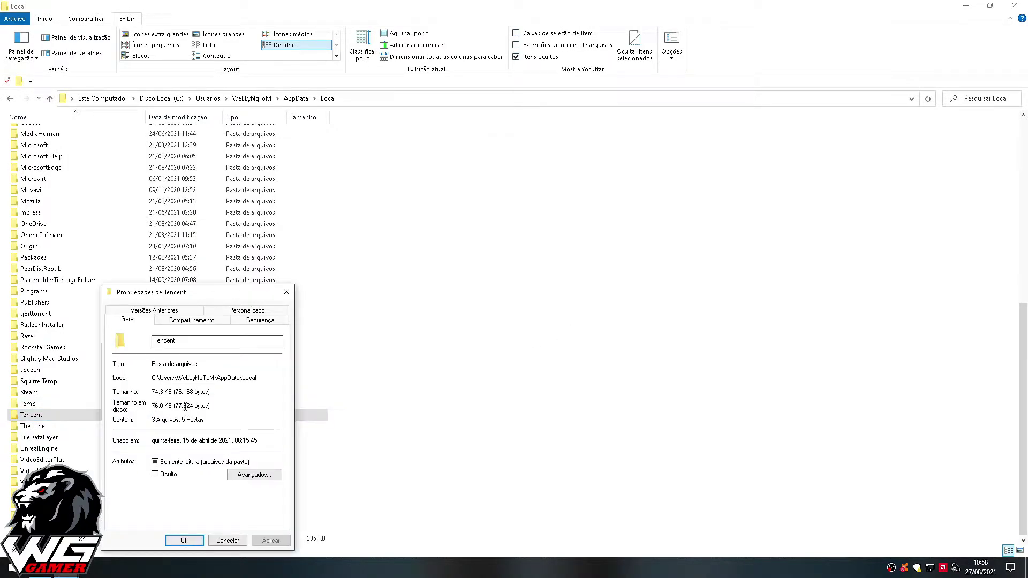
click(289, 293)
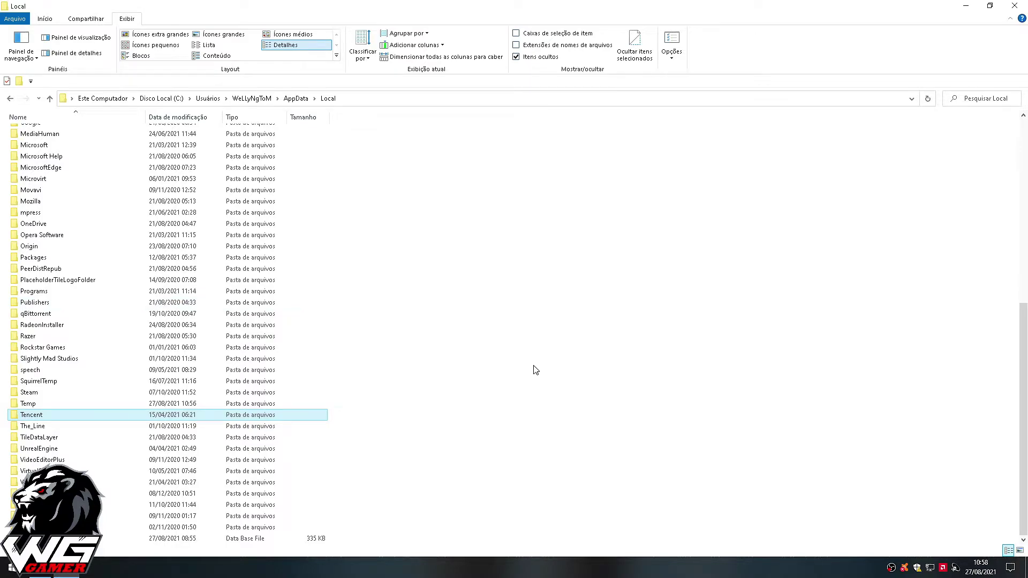
key(Delete)
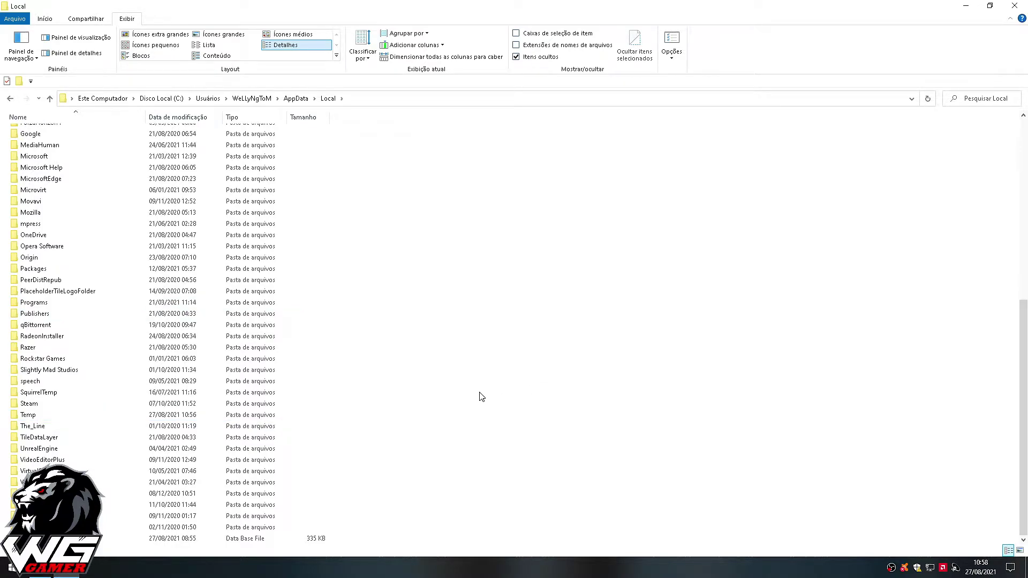
- Open the AppData\Roaming folder, check the properties of its Tencent folder and delete that folder
click(10, 99)
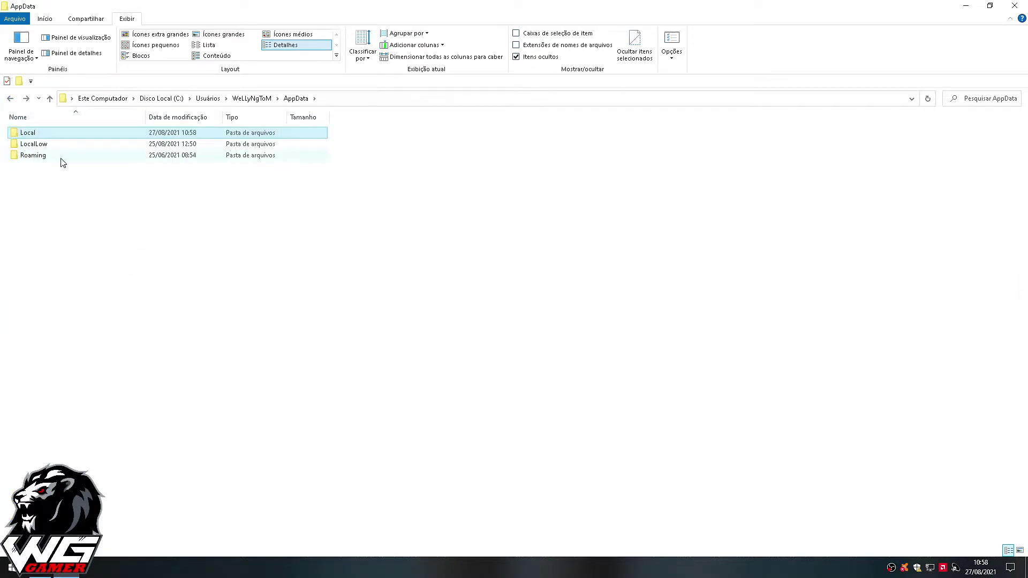
double_click(61, 158)
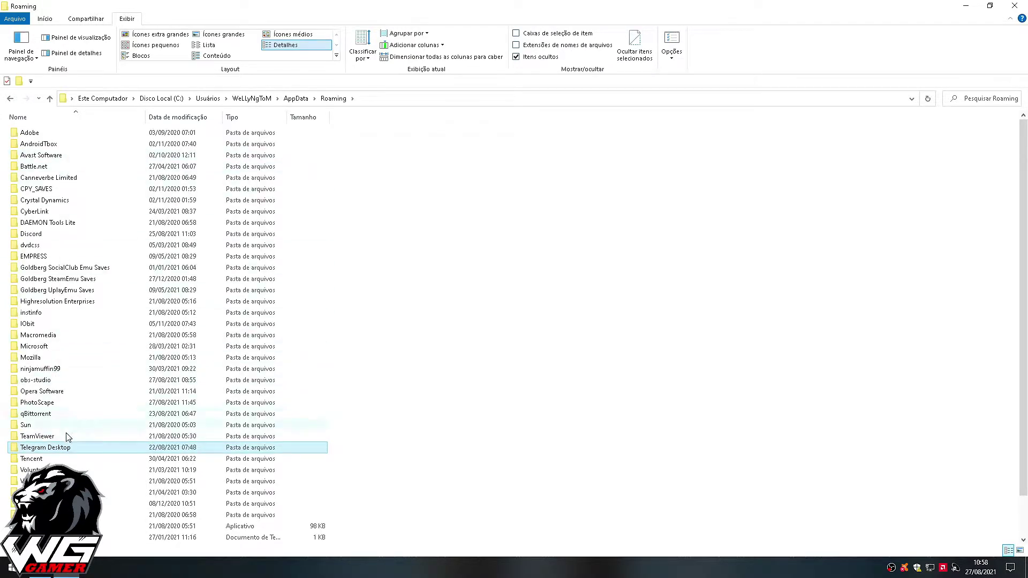
click(32, 459)
right_click(43, 462)
key(alt+Return)
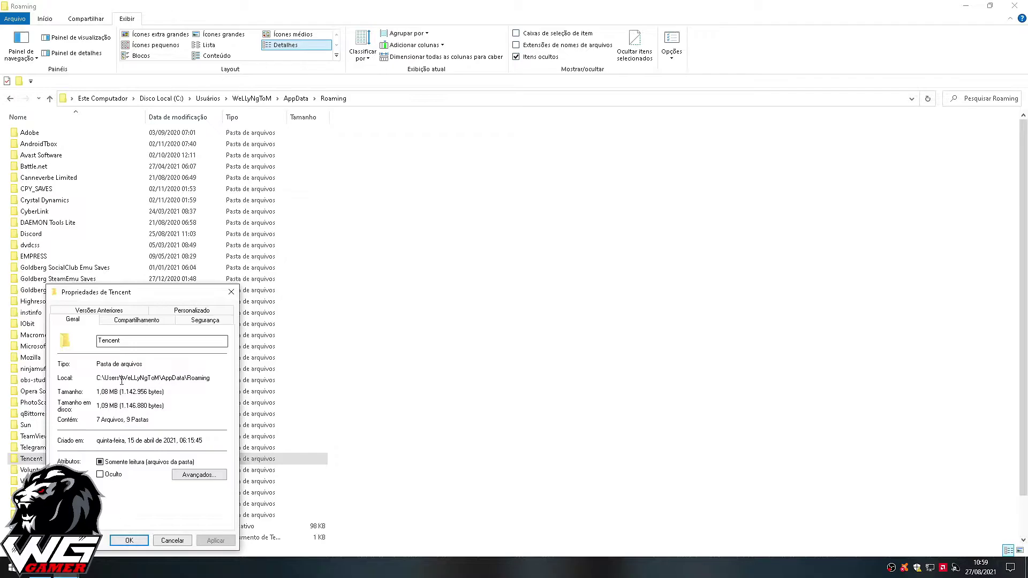
click(231, 292)
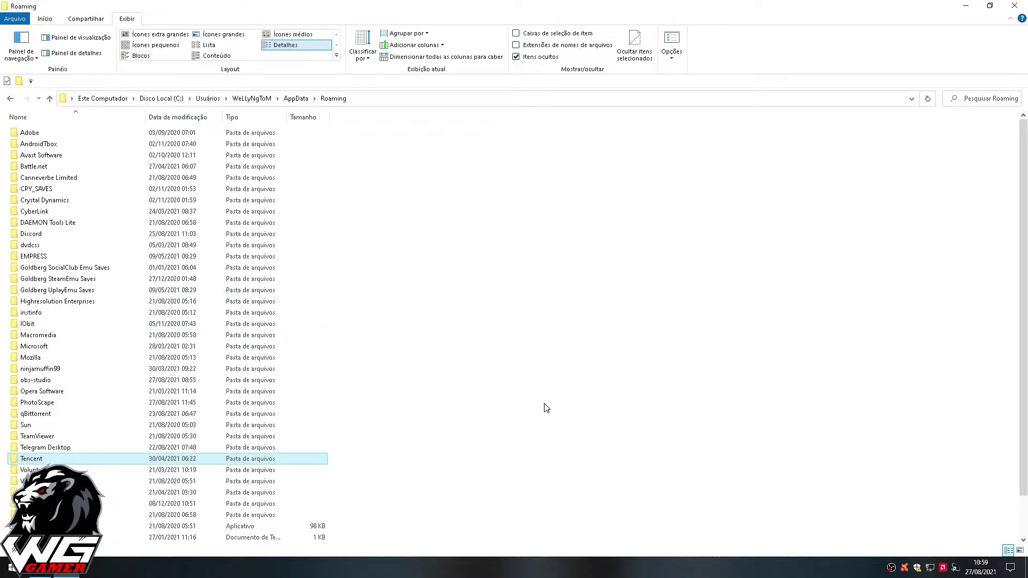
key(Delete)
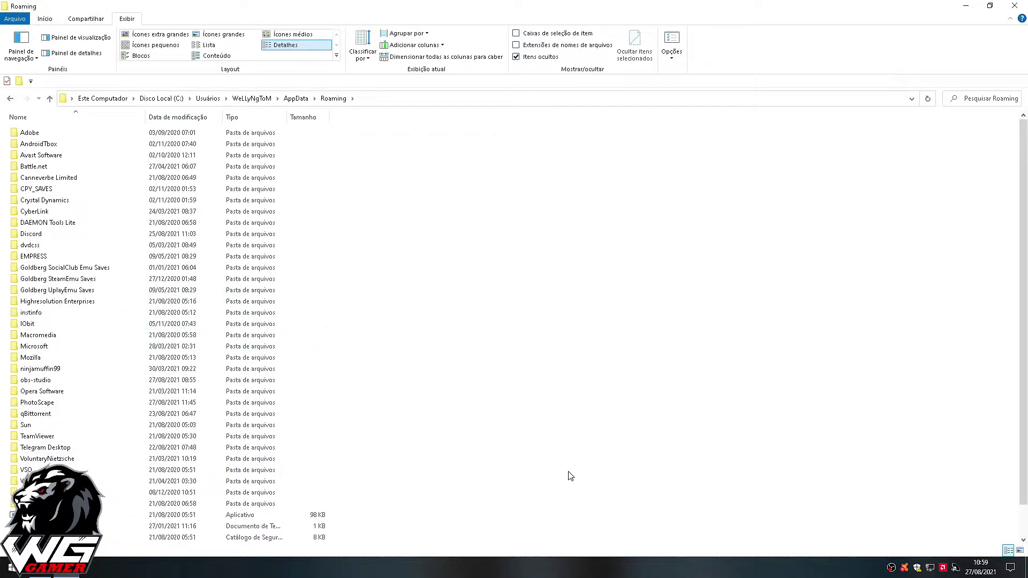
- Go back from the Roaming folder to the root of Disco Local (C:)
click(5, 101)
click(5, 101)
click(5, 101)
click(5, 101)
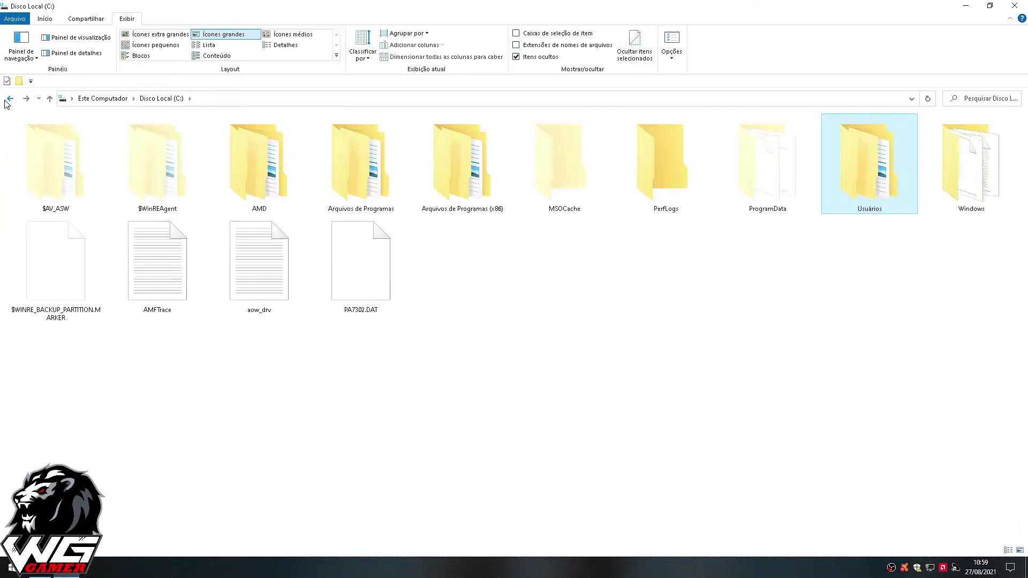
click(6, 102)
click(24, 101)
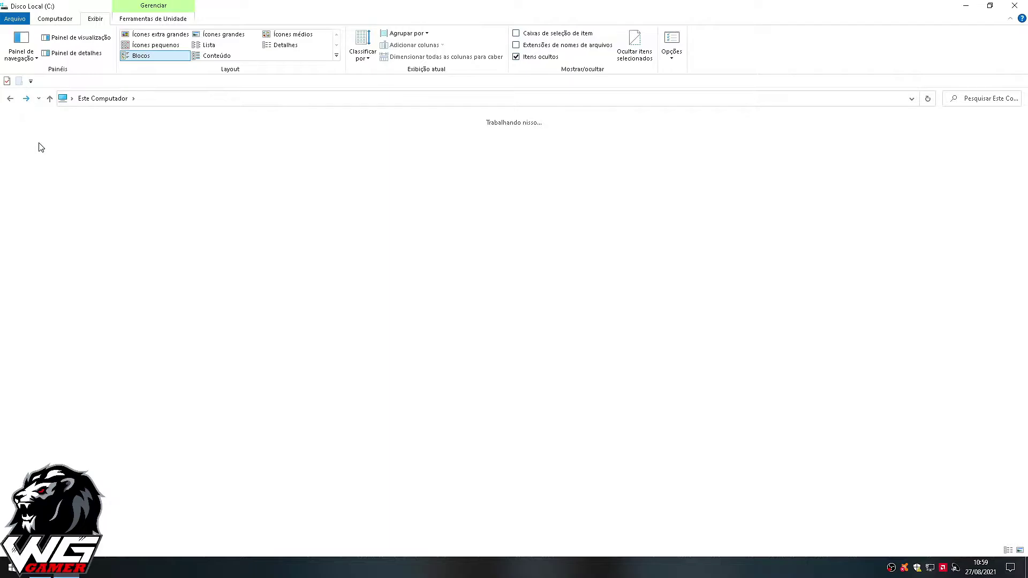
- Set the folder view options to not show hidden files, folders or drives, apply them and close File Explorer
drag(377, 453, 613, 370)
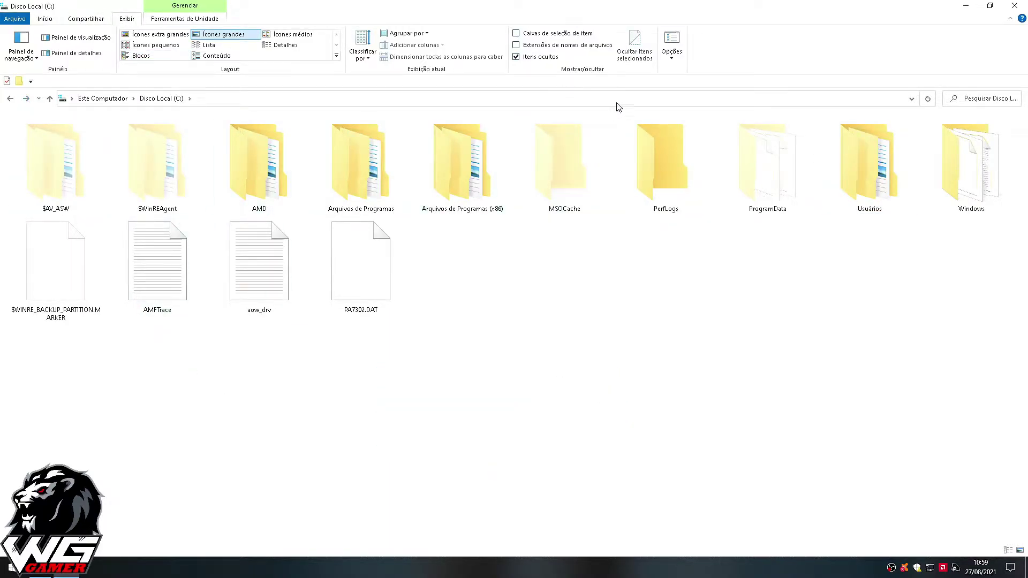
click(671, 58)
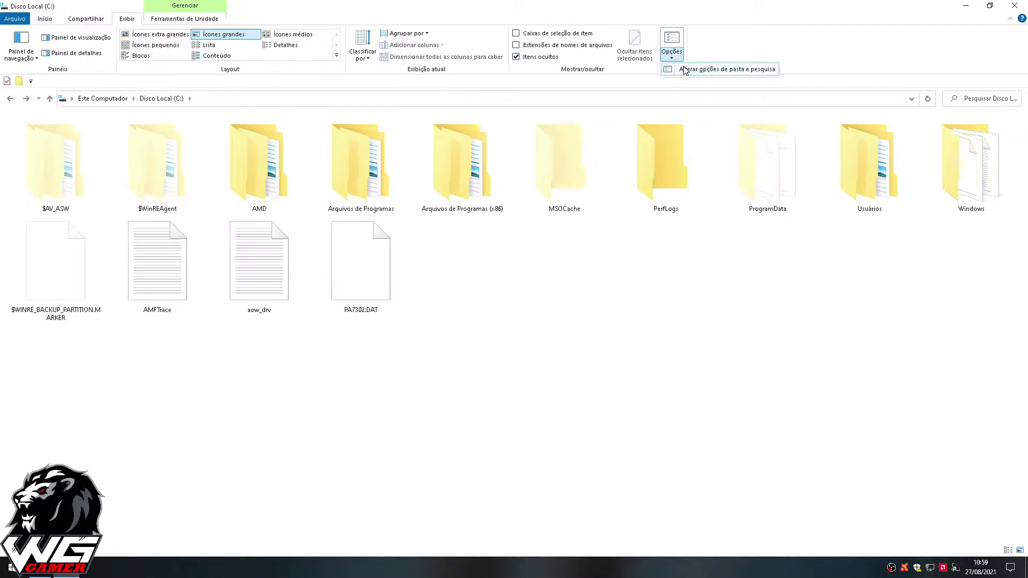
click(685, 70)
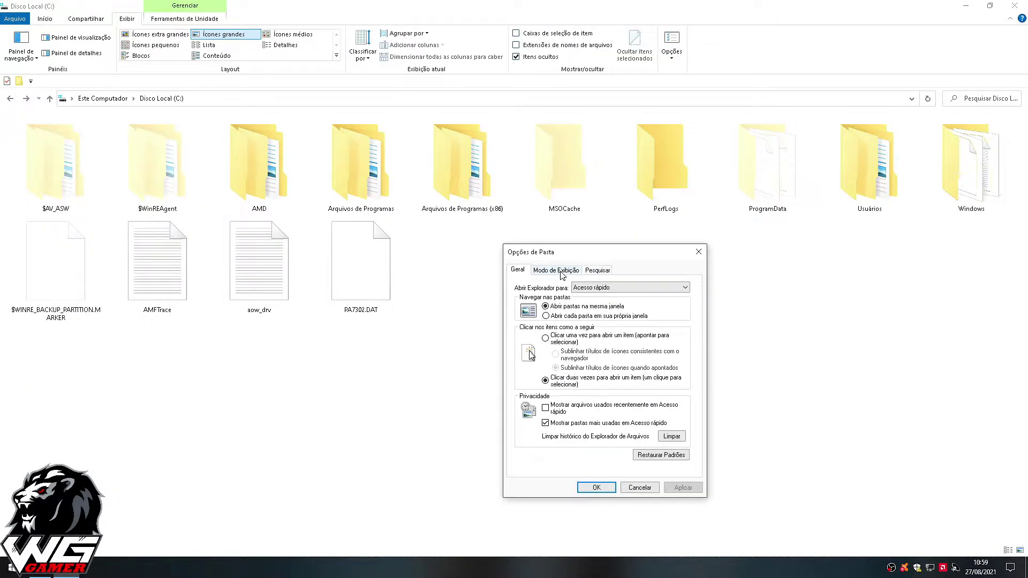
click(559, 271)
drag(684, 364, 689, 407)
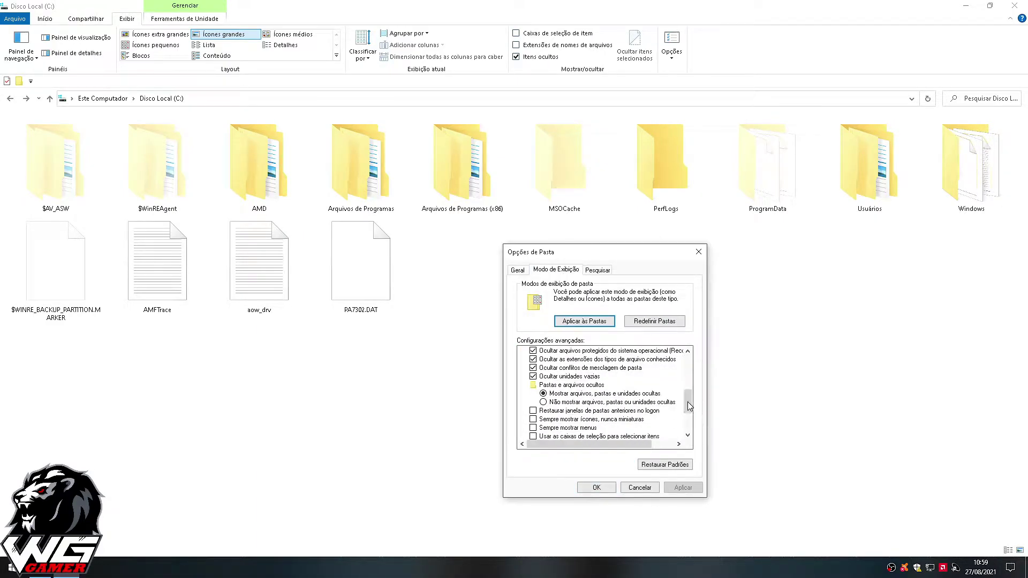
click(623, 406)
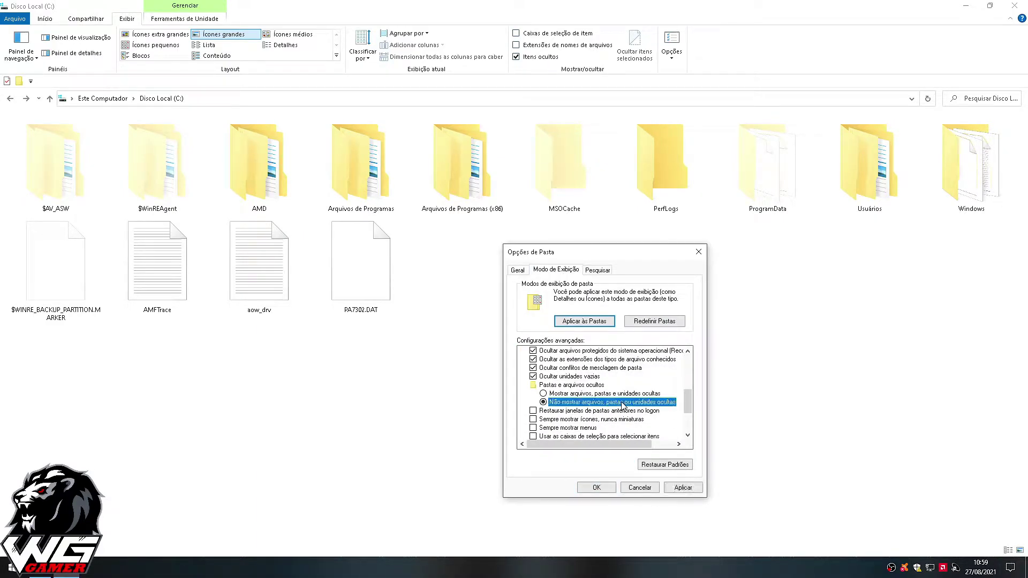
click(683, 487)
click(595, 488)
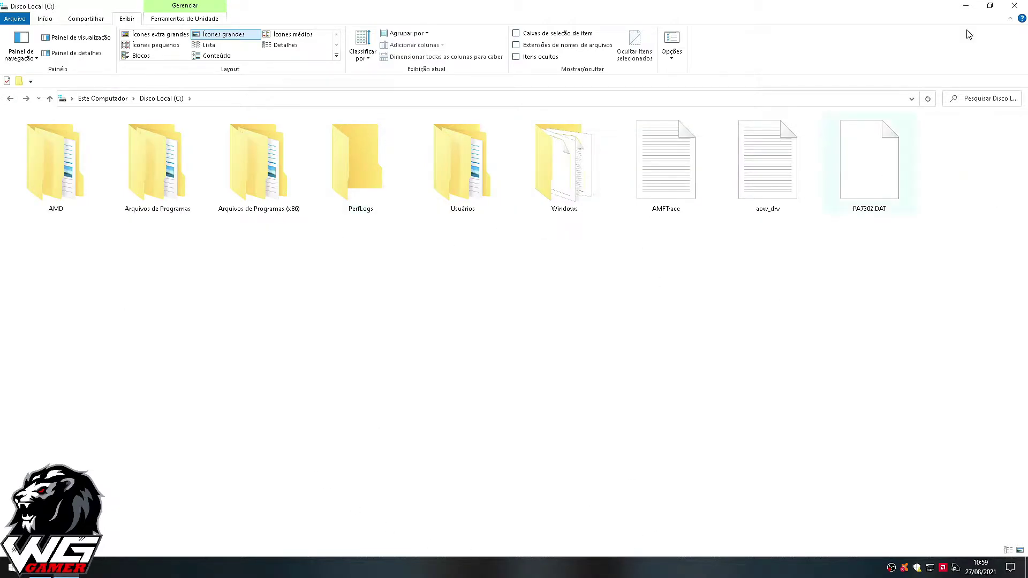
click(1014, 5)
- Check the contents of the Recycle Bin and empty it permanently, finishing with a desktop refresh
double_click(20, 73)
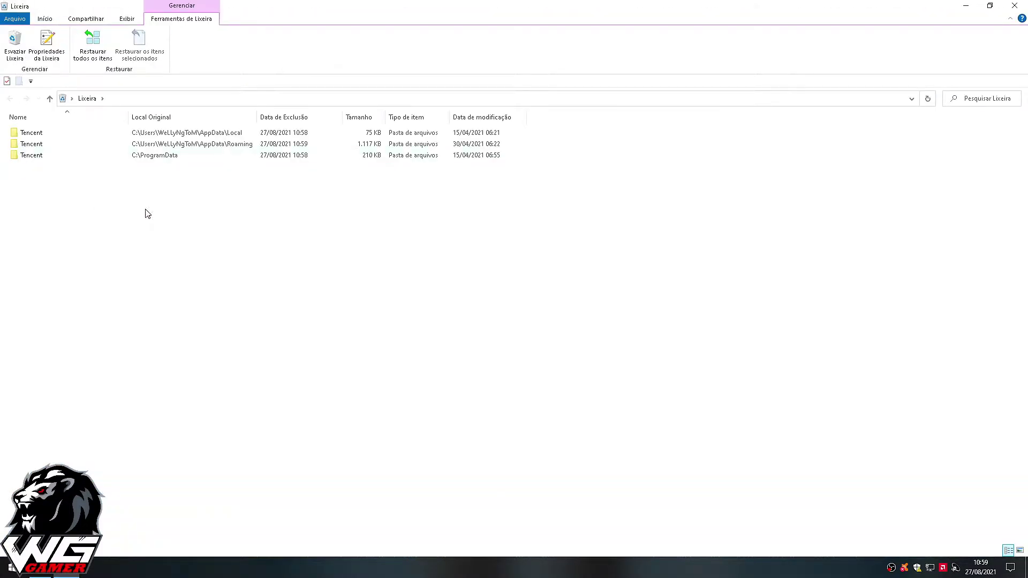
click(1004, 7)
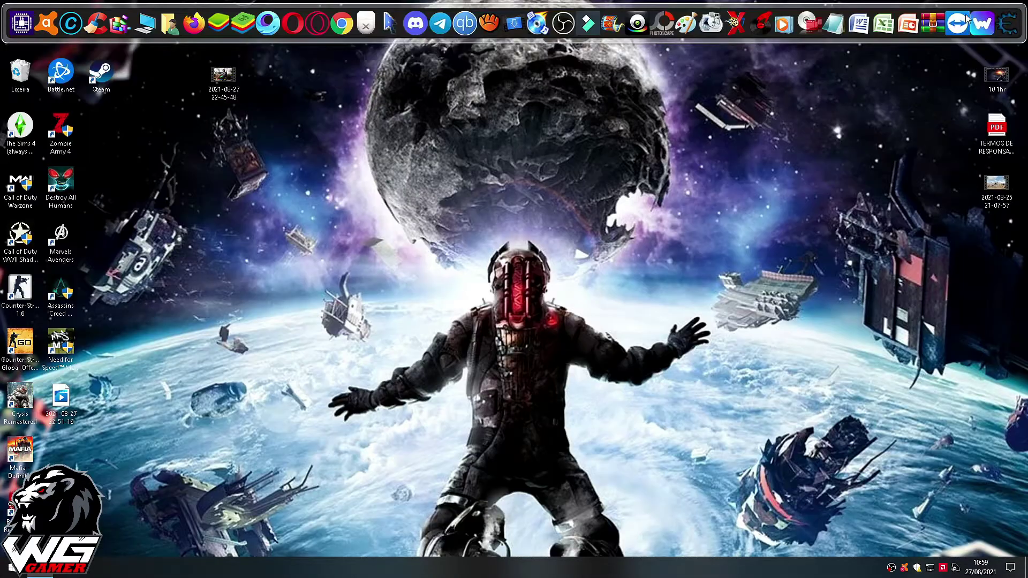
right_click(17, 76)
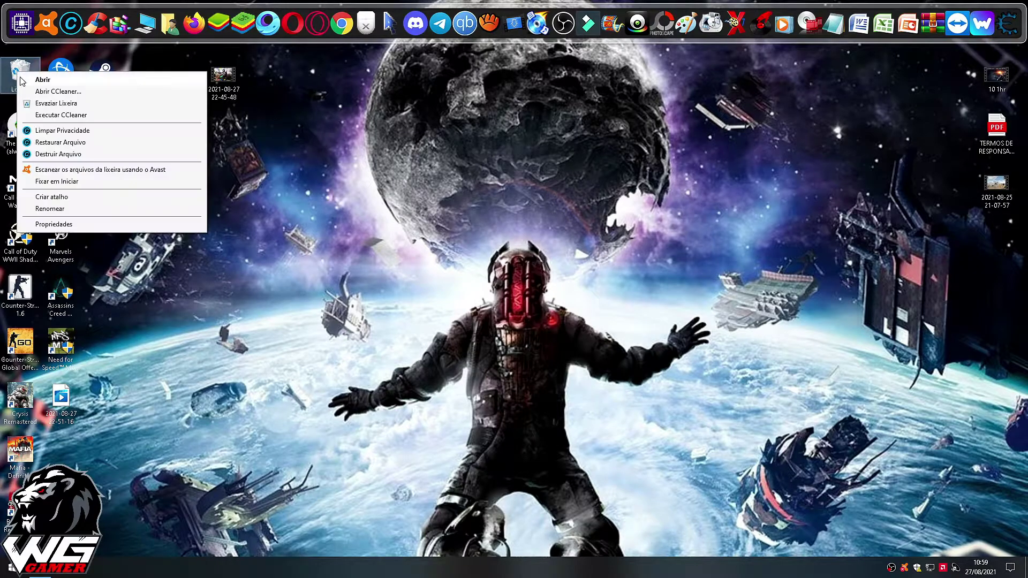
click(45, 104)
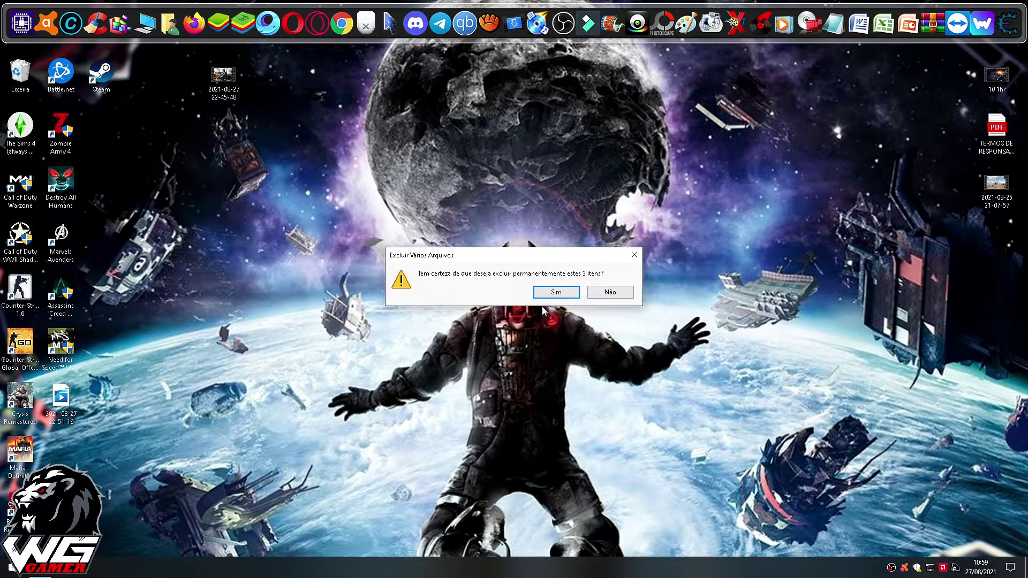
click(556, 292)
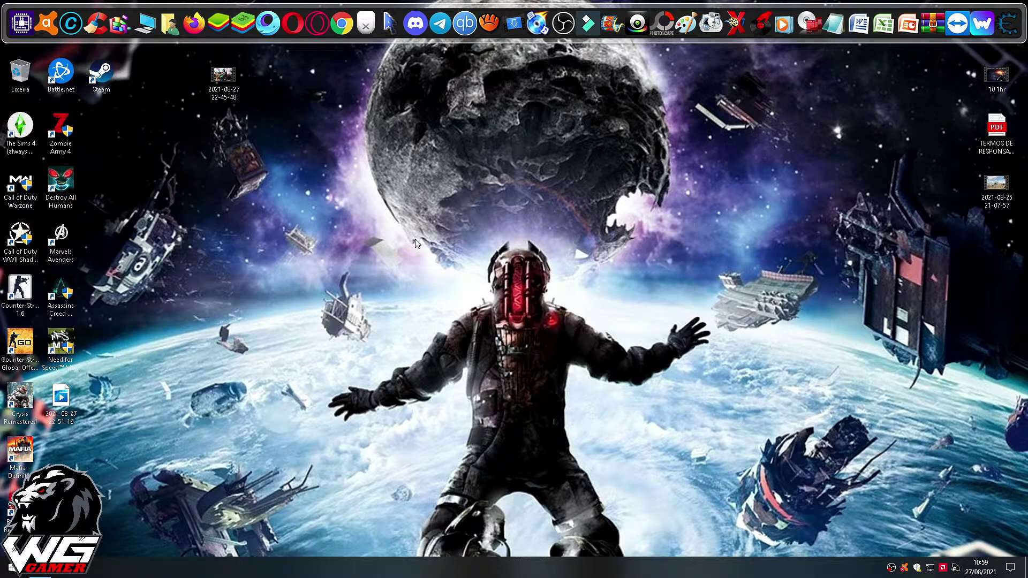
right_click(434, 225)
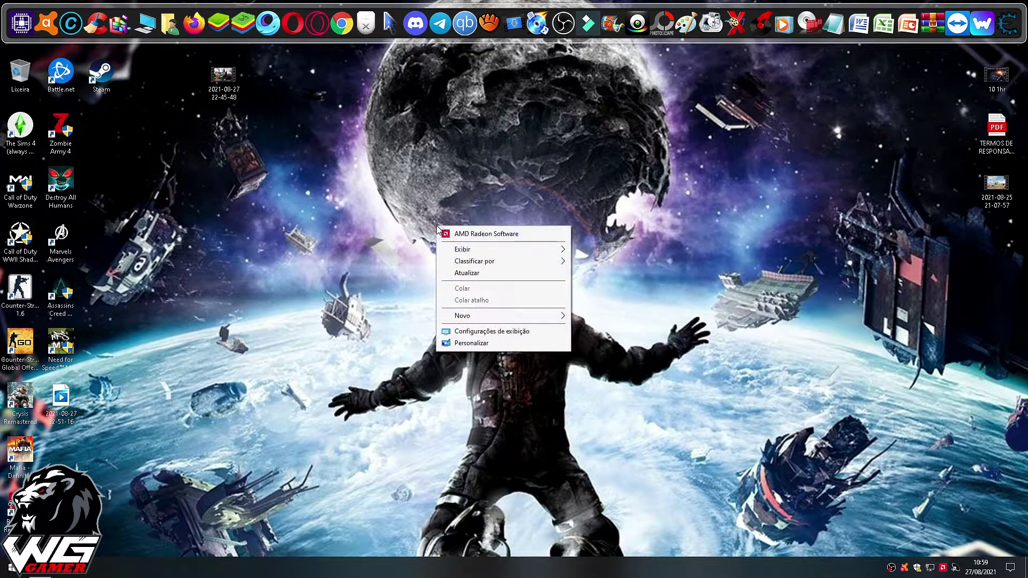
click(472, 273)
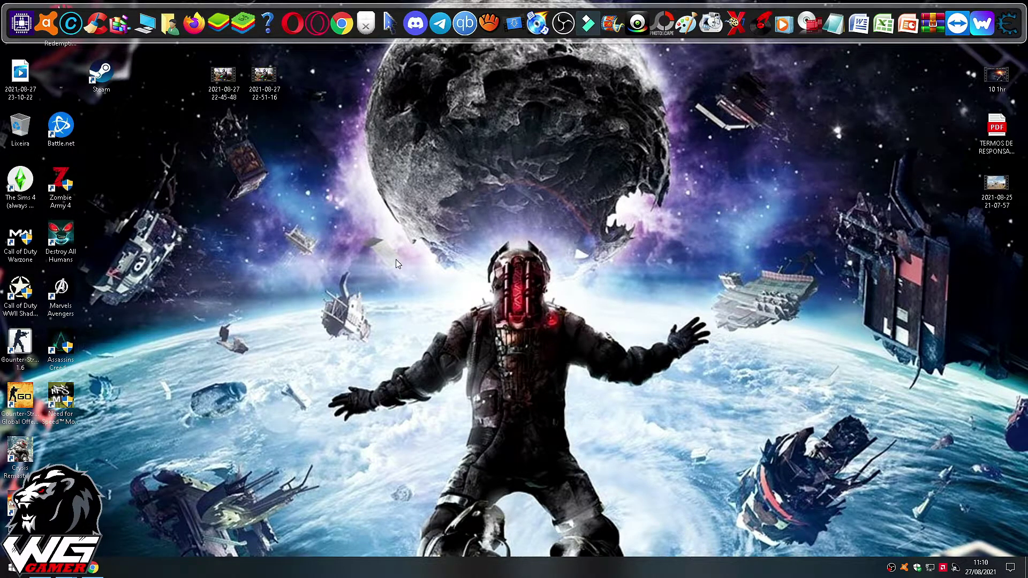
- Refresh the desktop and try to launch Gameloop from its leftover dock shortcut
right_click(328, 194)
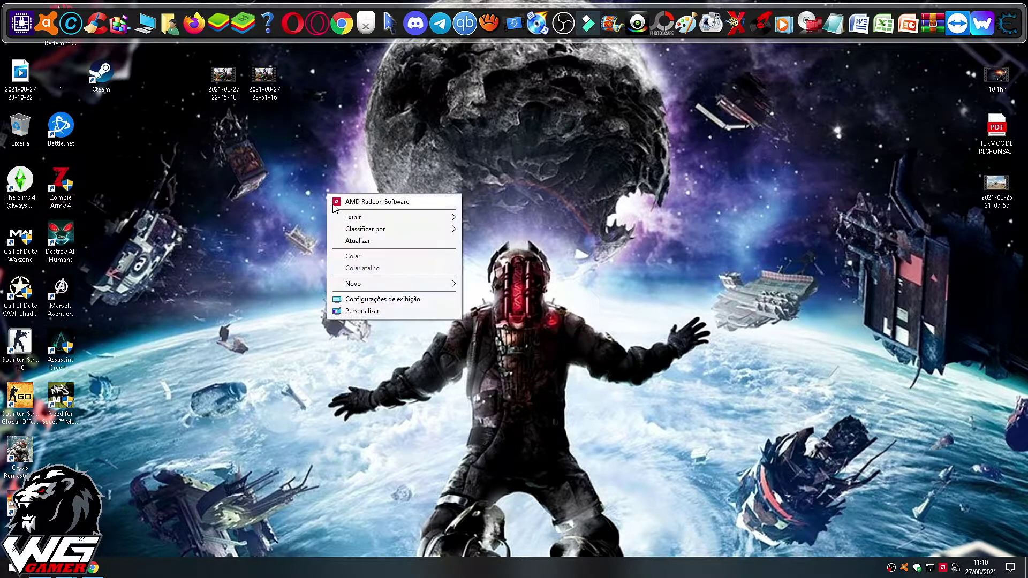
click(364, 241)
click(268, 26)
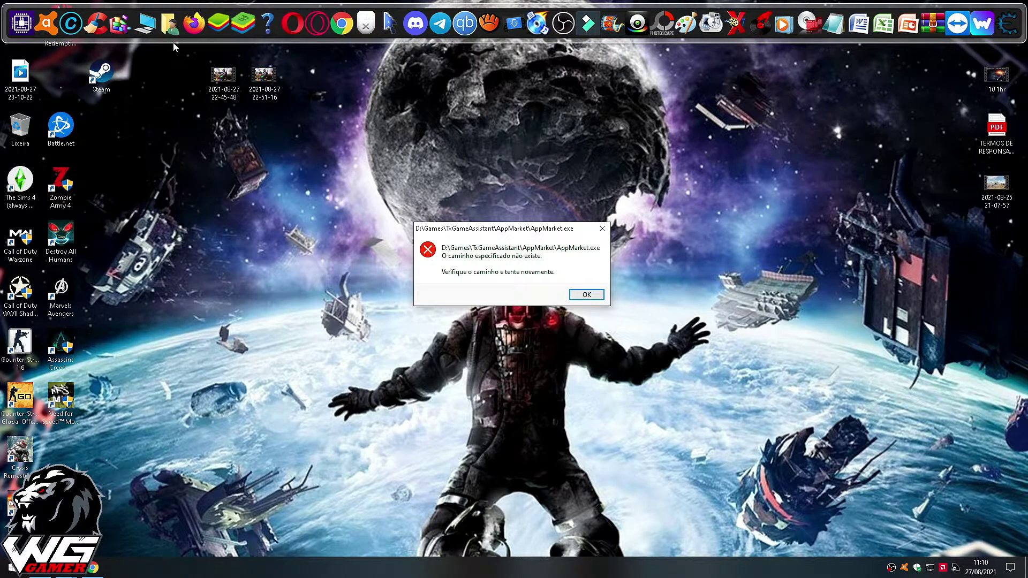
click(264, 79)
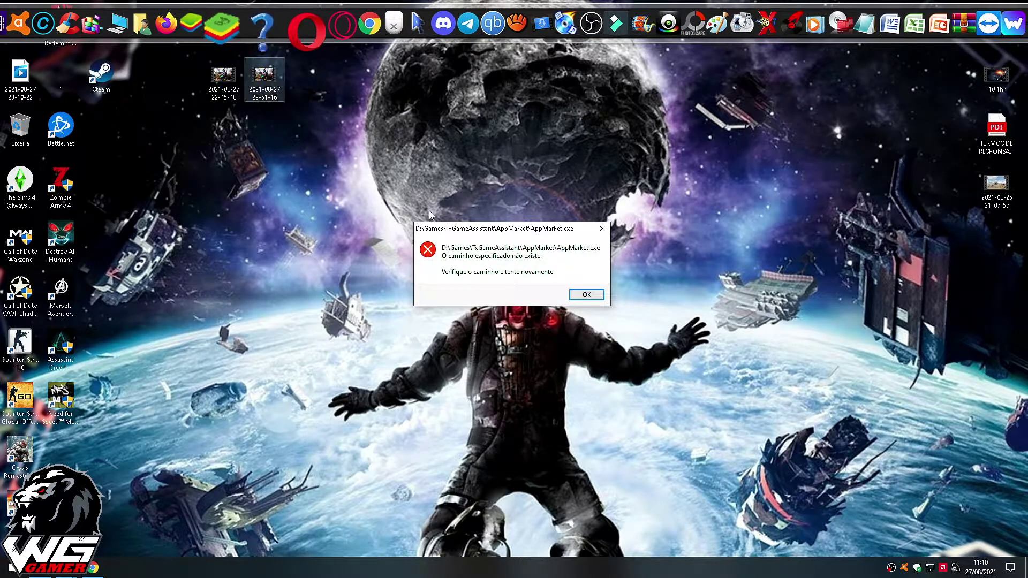
click(586, 295)
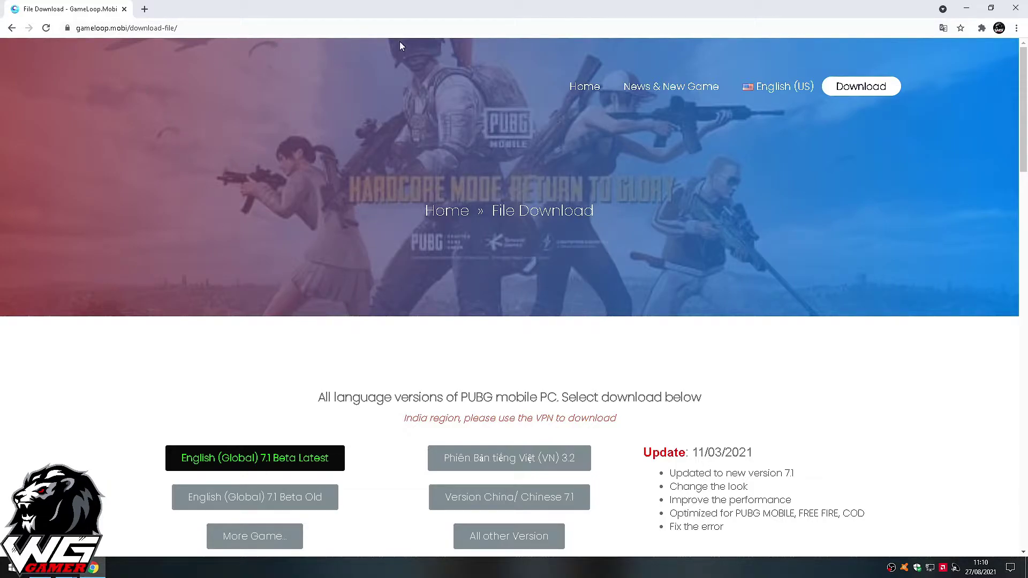
- Open the English (Global) 7.1 Beta Latest download on the GameLoop site and close the browser
scroll(376, 234, down, 2)
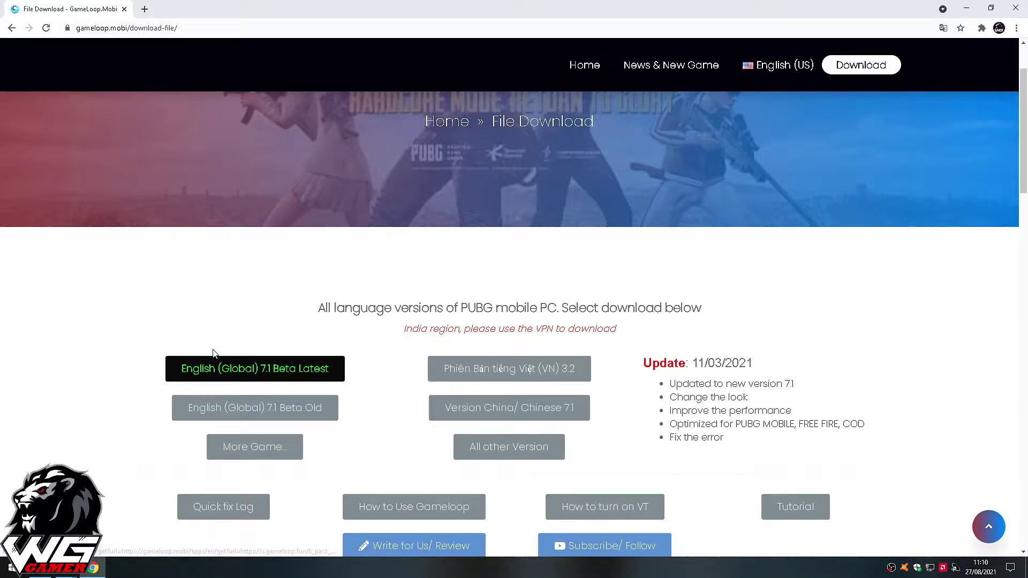
click(283, 376)
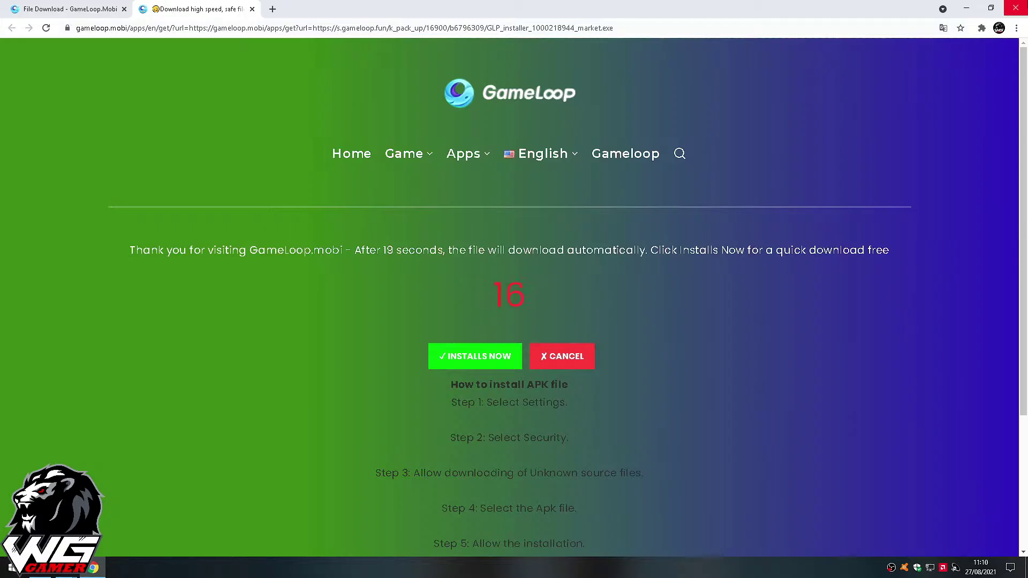
click(1015, 7)
- Run the 7 Gameloop Beta 7.1 installer from the Downloads folder and minimize the folder window
mouse_move(143, 572)
click(157, 515)
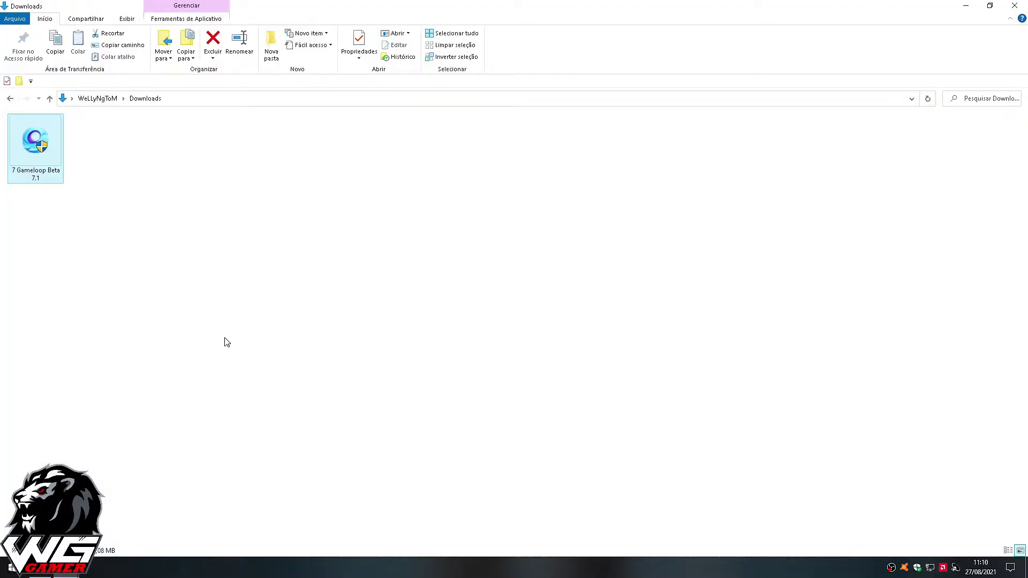
click(211, 320)
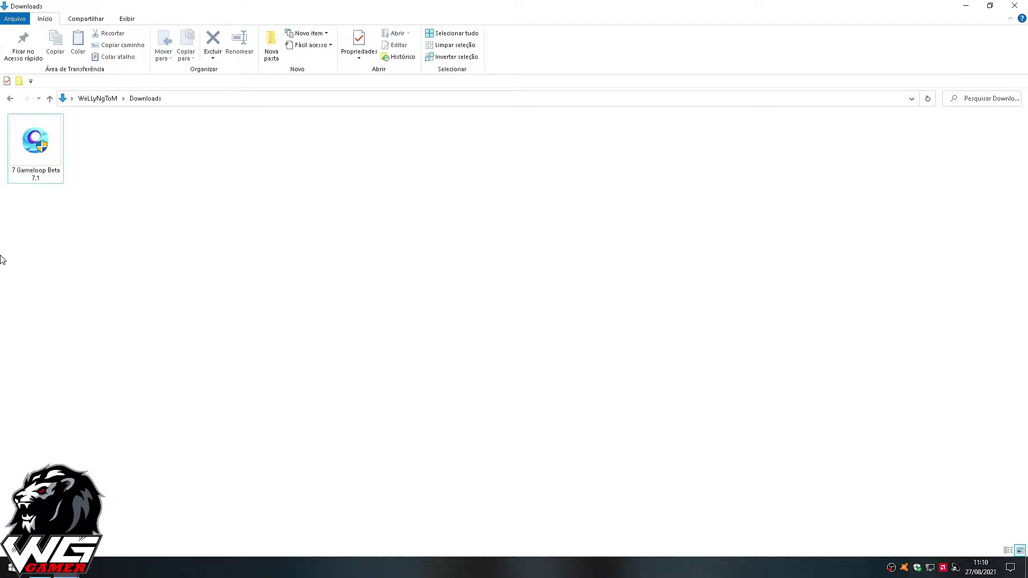
click(40, 138)
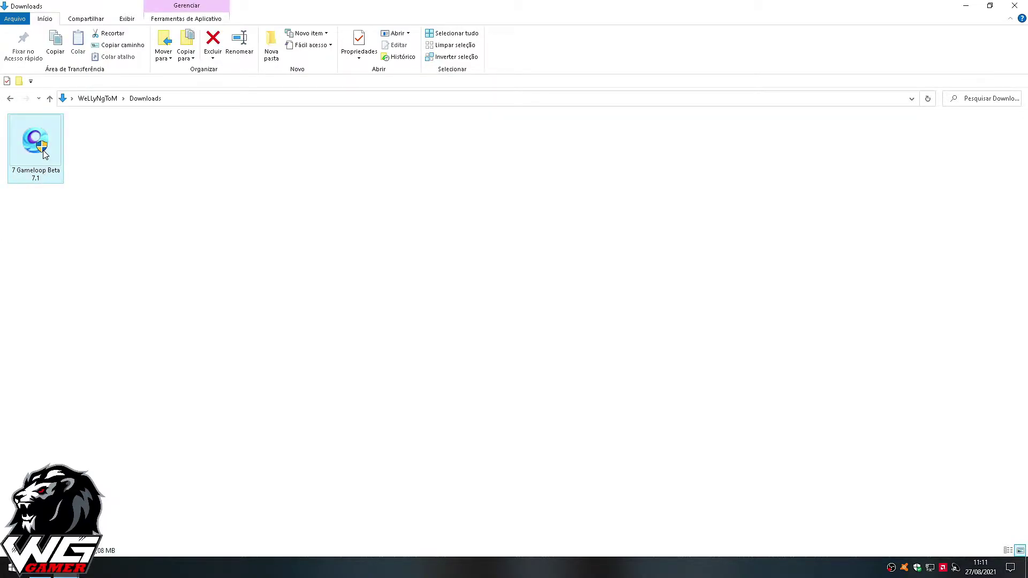
double_click(44, 154)
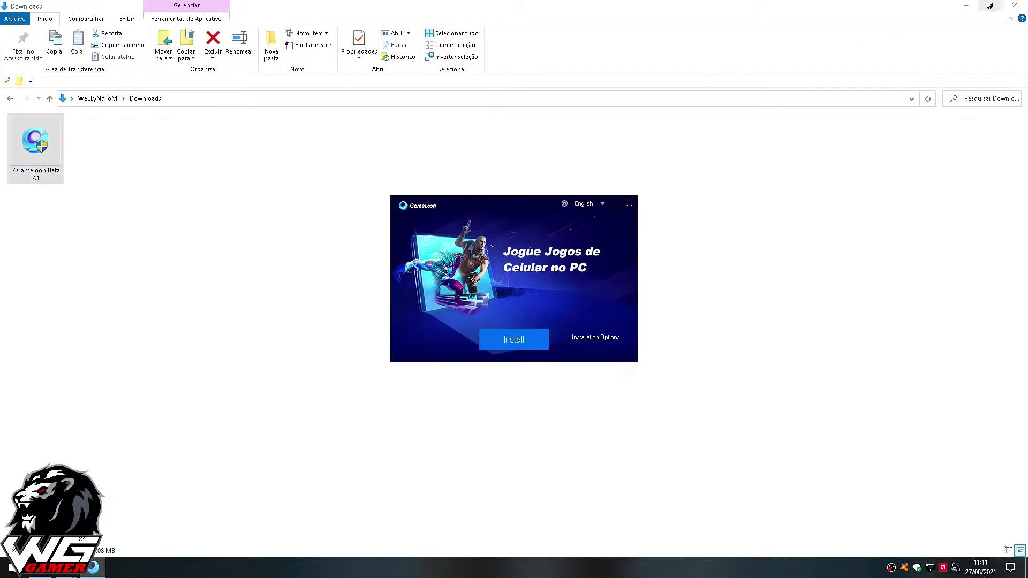
click(955, 4)
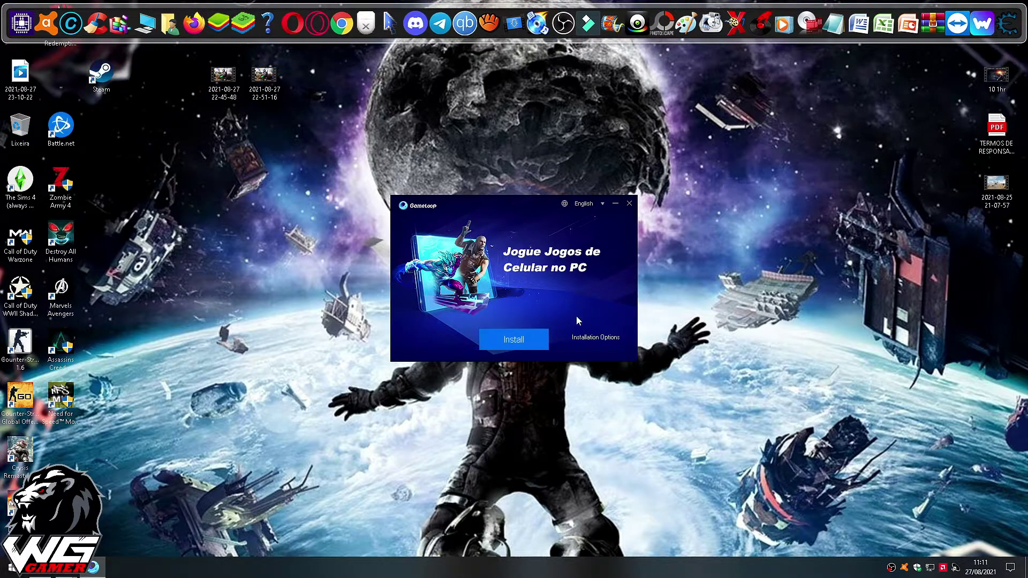
- Set the installation directory to Disco Local (C:) in the installer's options, giving the location C:\TxGameAssistant\
click(595, 337)
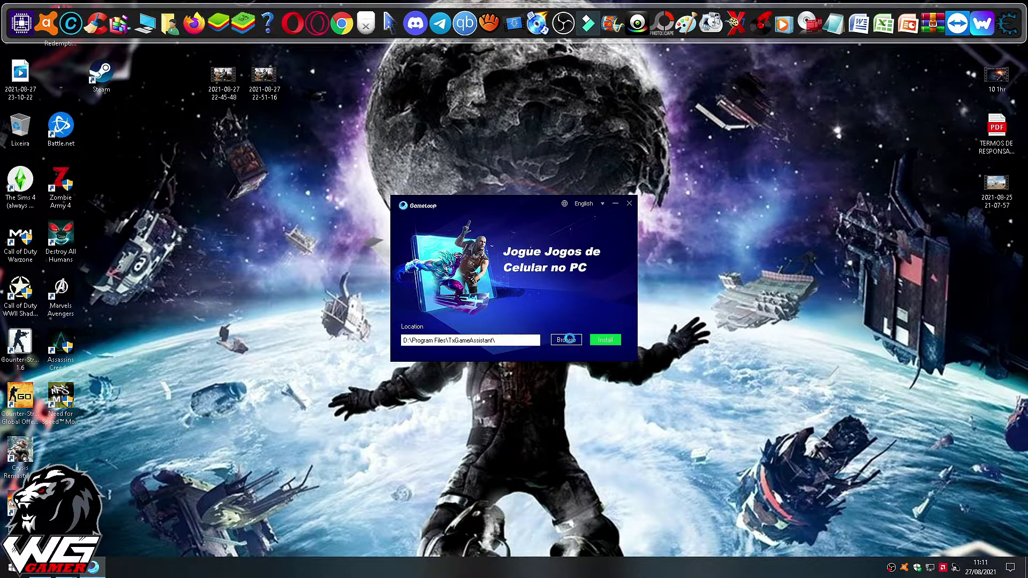
click(569, 338)
click(467, 278)
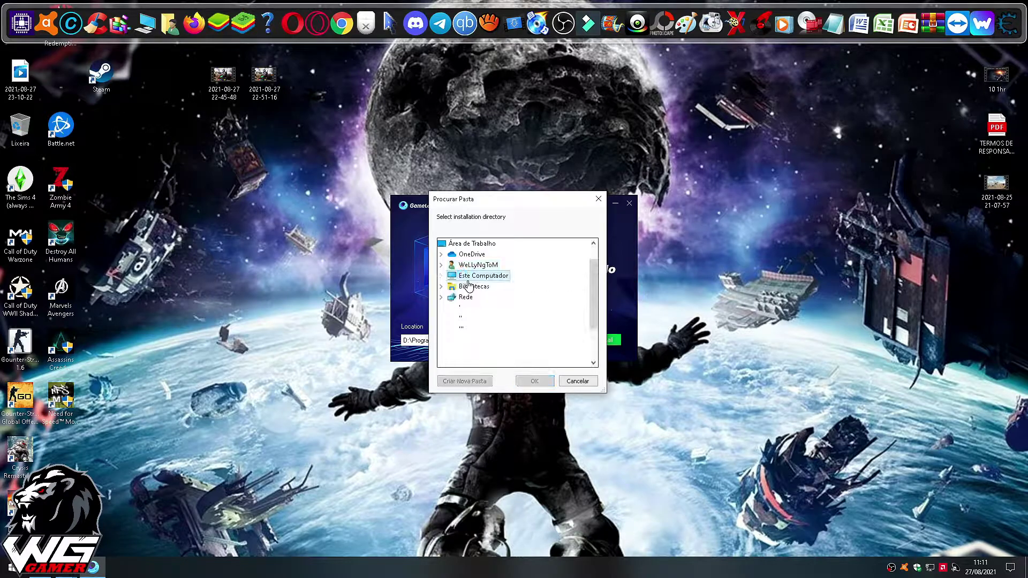
double_click(467, 281)
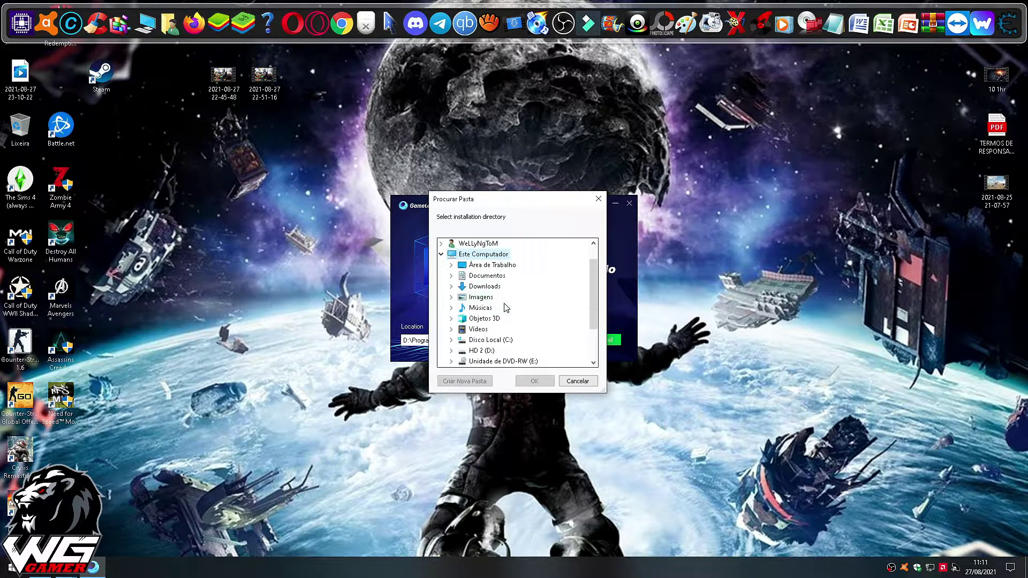
double_click(494, 341)
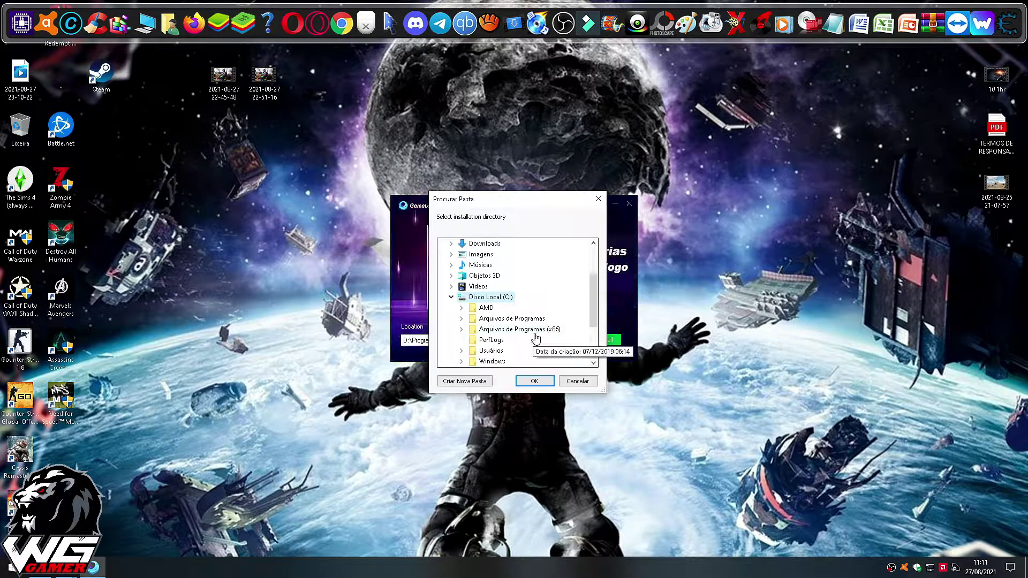
drag(593, 316, 598, 323)
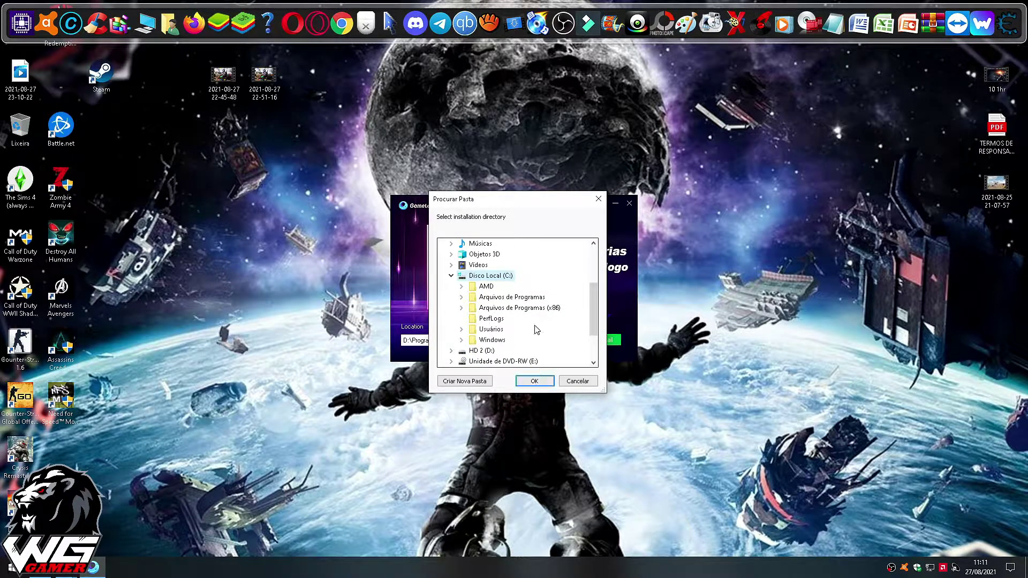
click(534, 381)
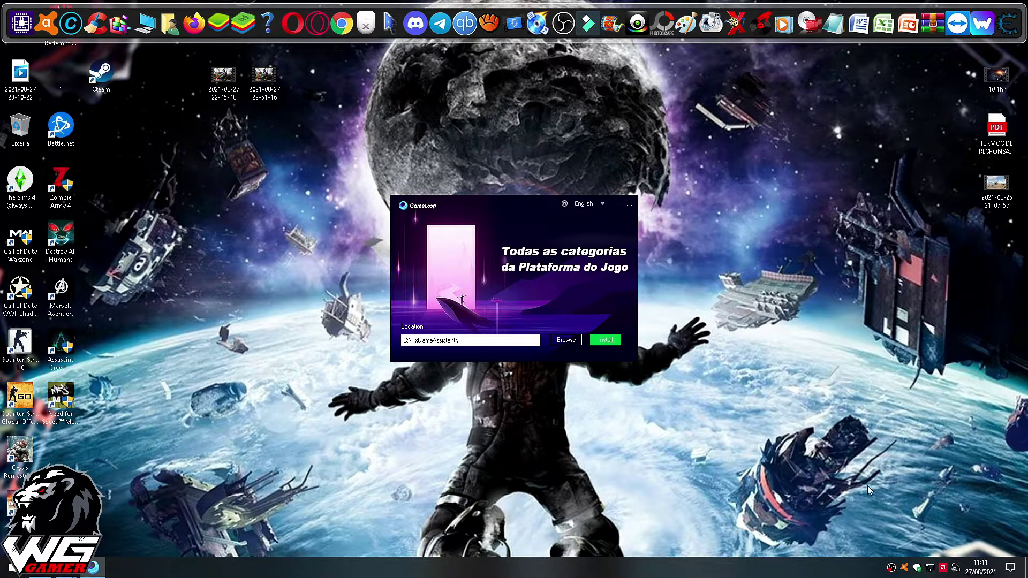
- Disable all Avast shields permanently and bring up the option for re-enabling all of them
right_click(903, 569)
mouse_move(940, 482)
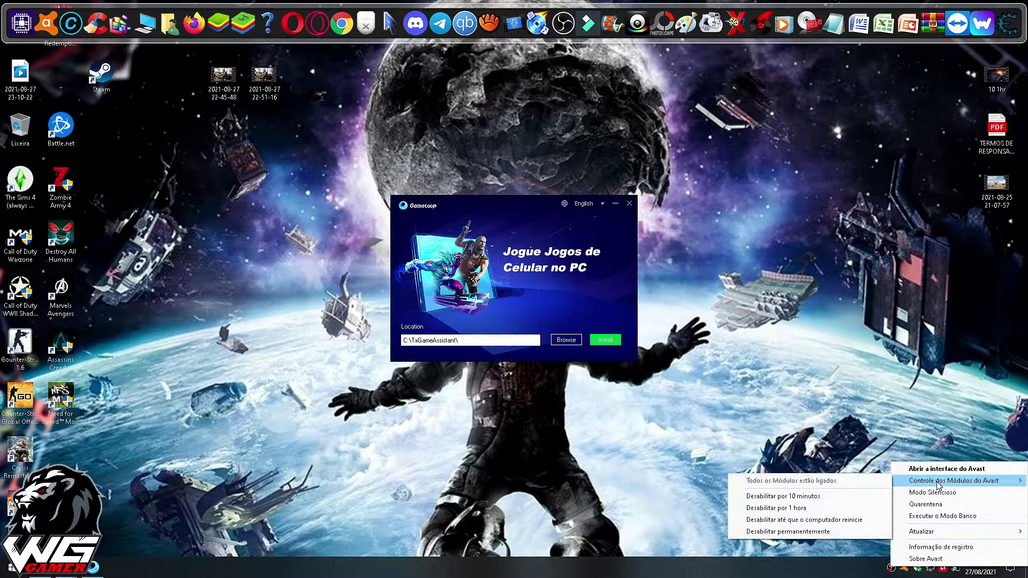
click(814, 531)
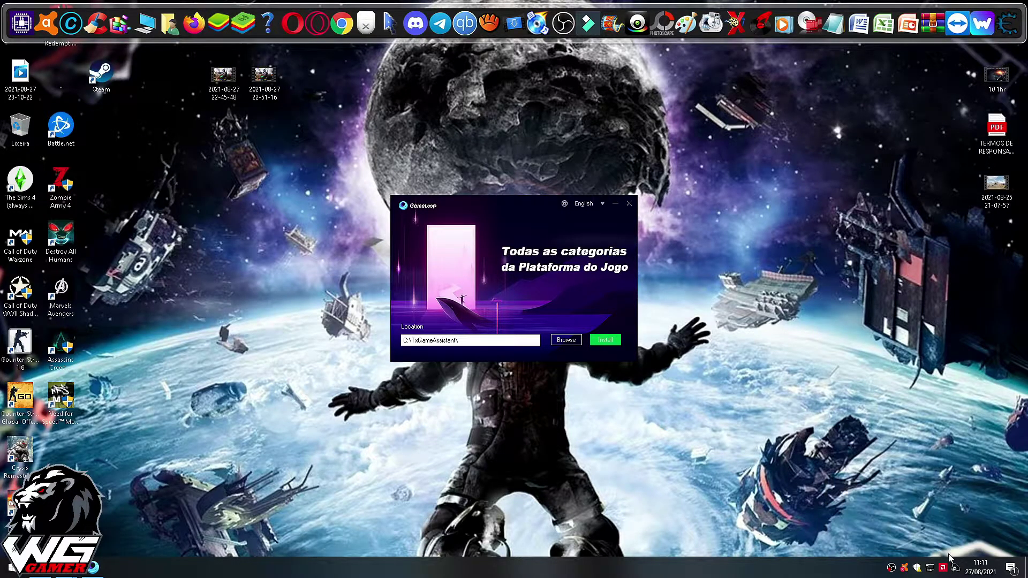
right_click(905, 569)
mouse_move(932, 484)
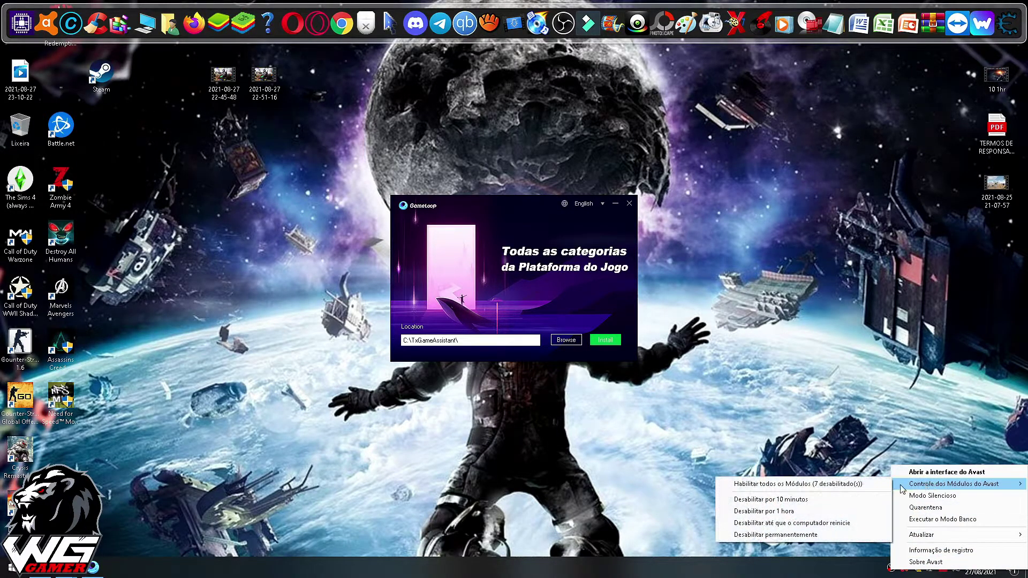
click(840, 484)
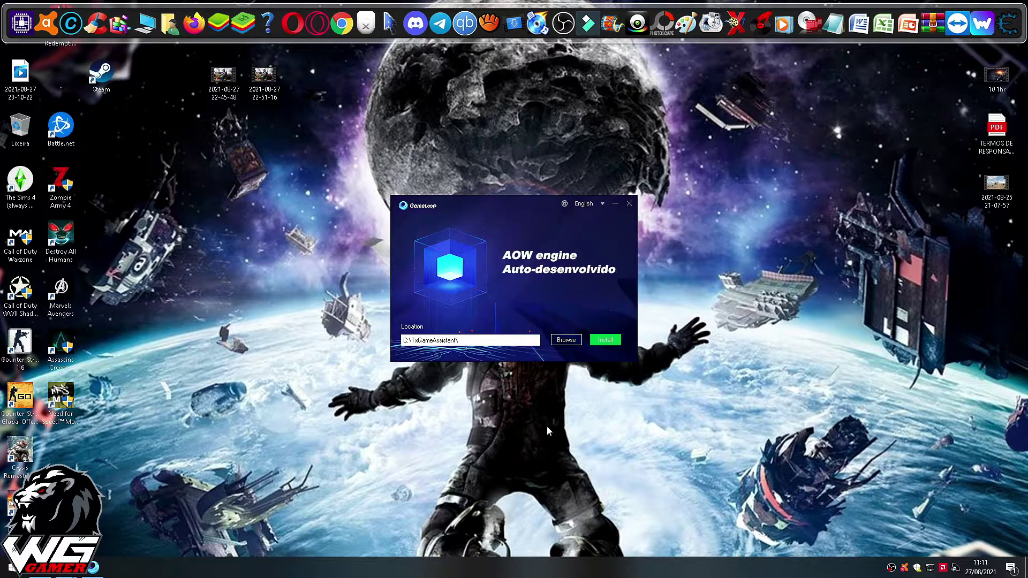
- Start the Gameloop installation
click(605, 343)
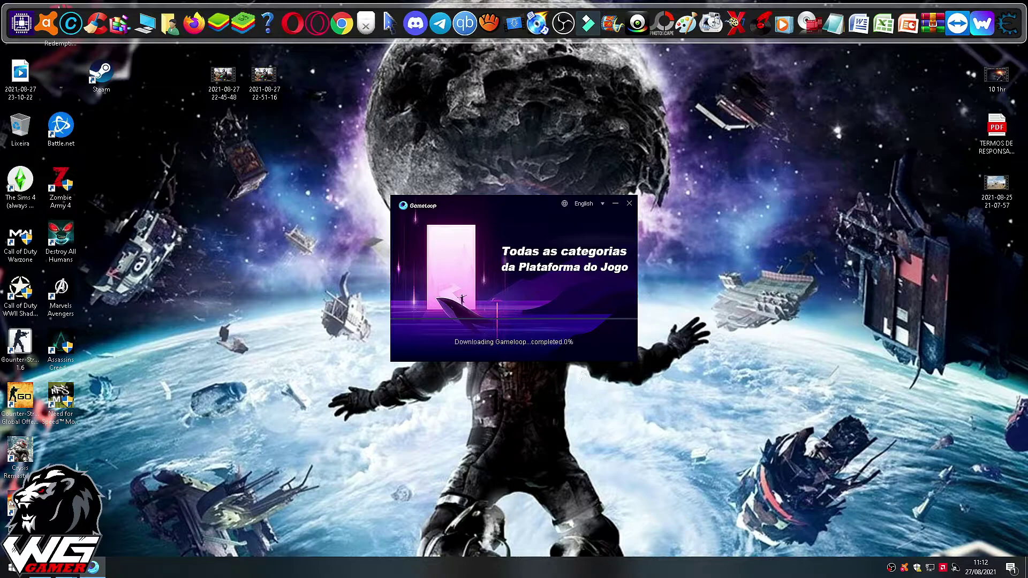
mouse_move(93, 567)
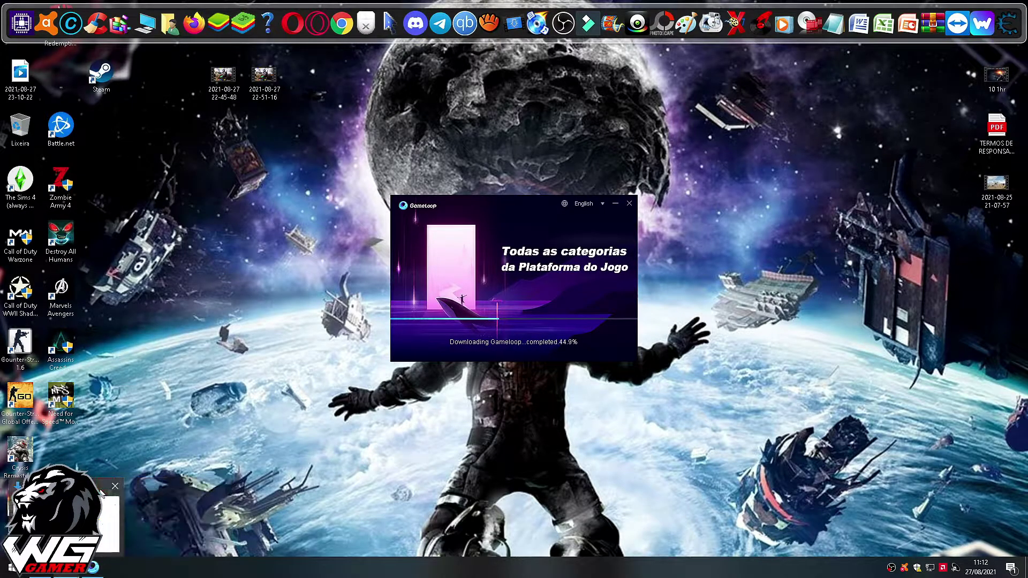
click(80, 514)
click(963, 7)
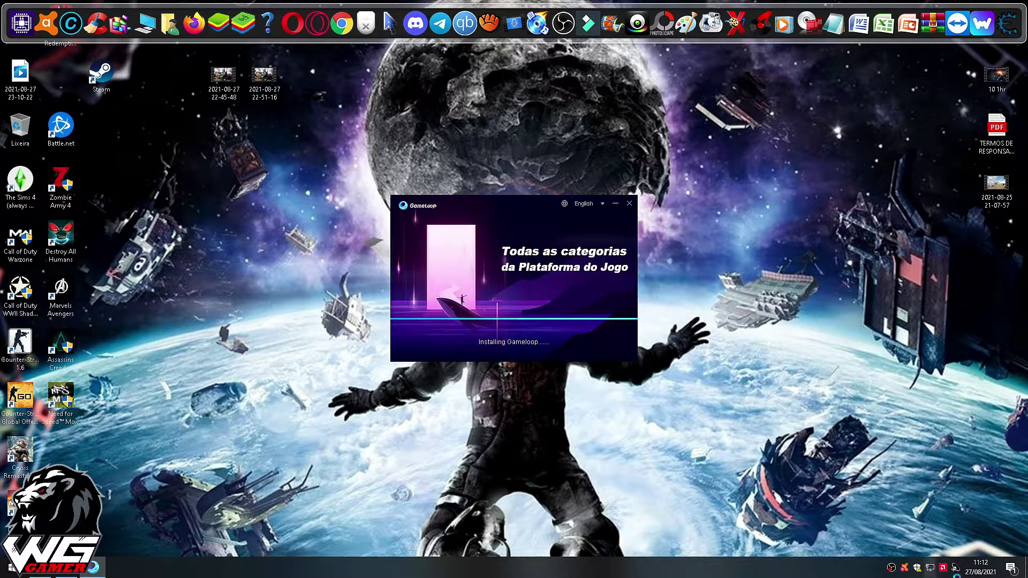
- Clear all pending Windows notifications and close the notification center
click(1009, 569)
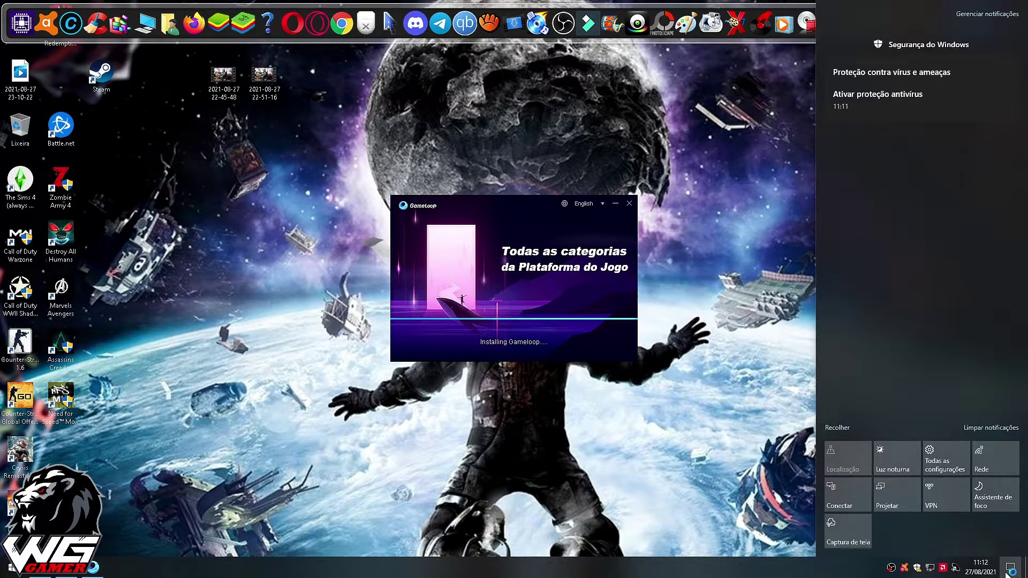
click(999, 428)
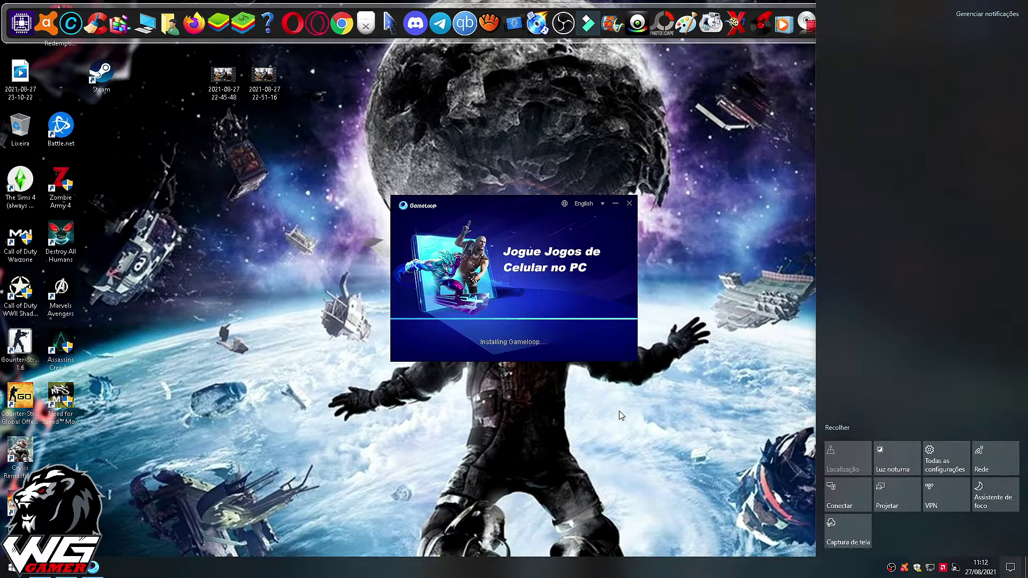
click(553, 502)
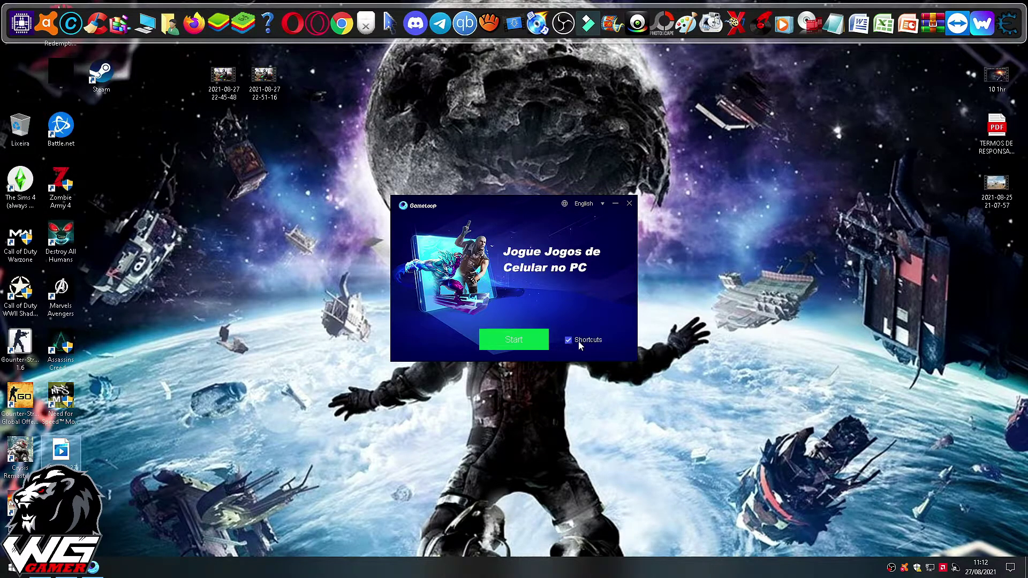
- Start Gameloop from the finished installer and place its desktop shortcut beside Steam
click(503, 345)
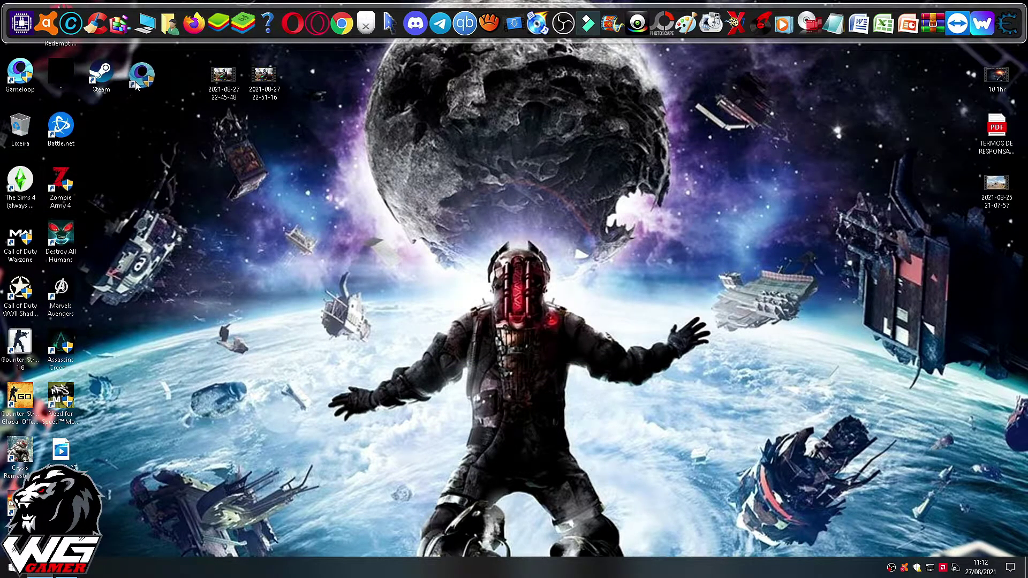
drag(62, 46, 71, 149)
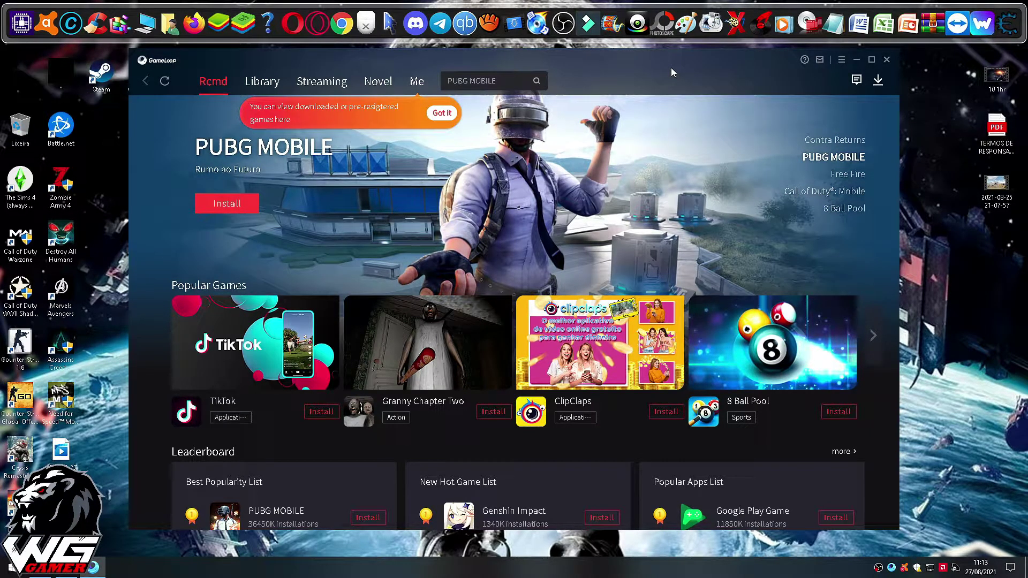
- Look over Gameloop's personal page and the featured games on its recommendations page
click(417, 91)
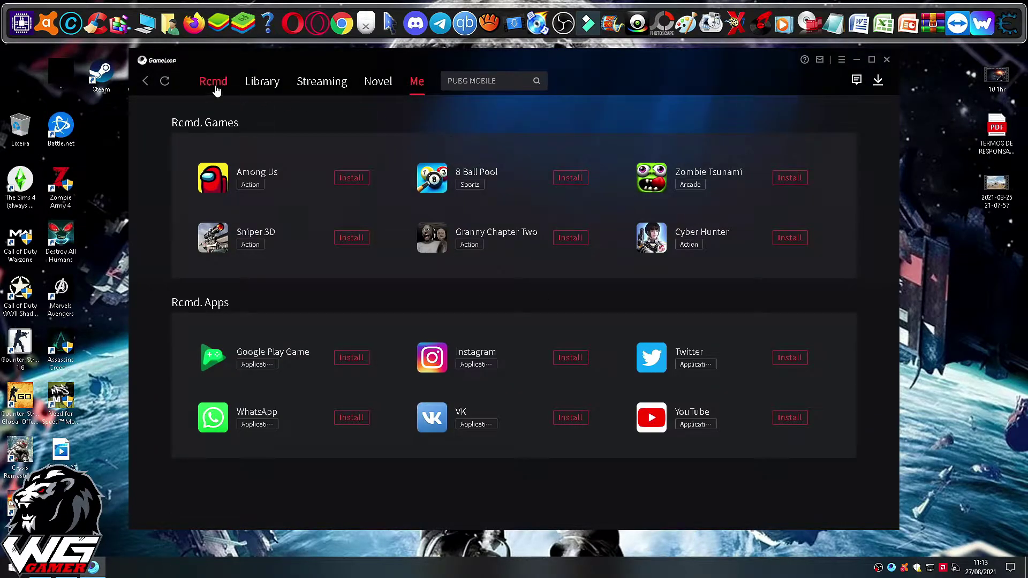
click(215, 86)
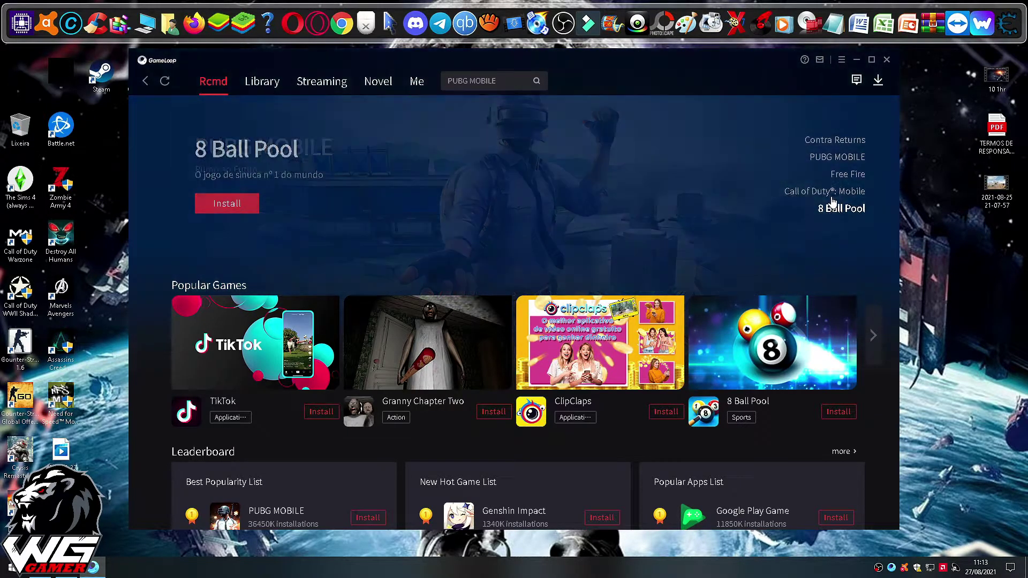
mouse_move(831, 197)
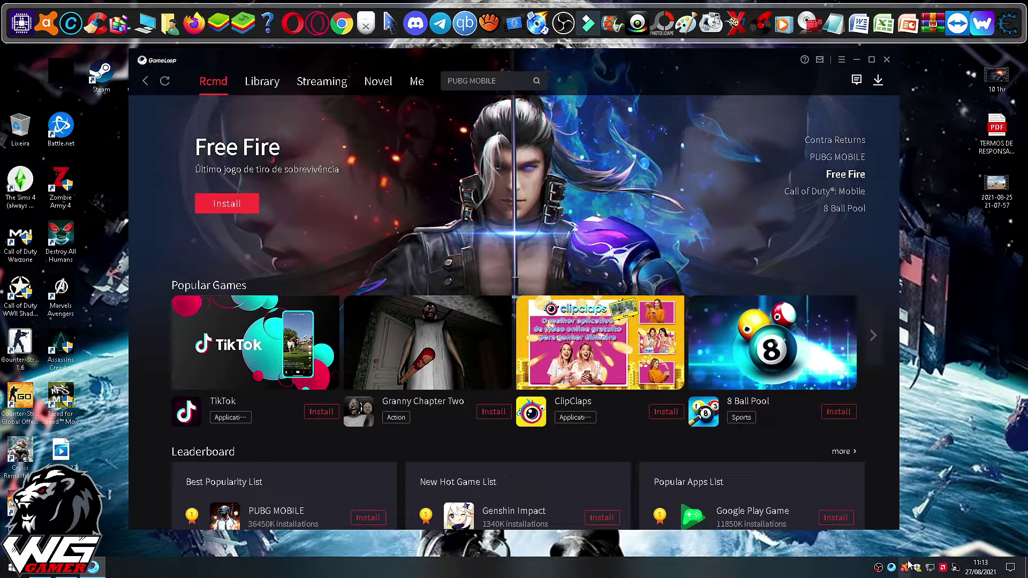
- Turn off Auto run at startup in Gameloop's basic settings
click(841, 64)
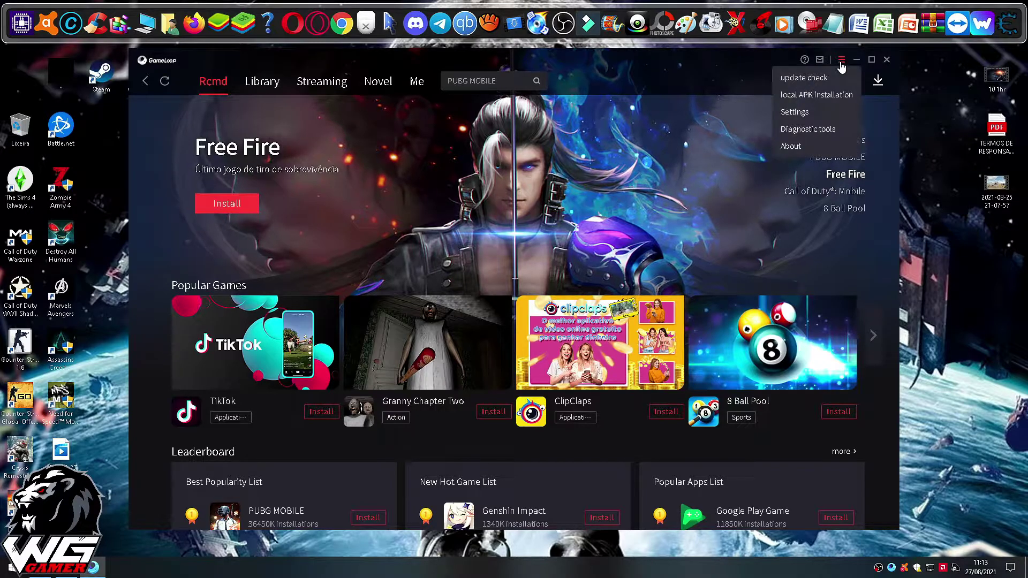
click(806, 113)
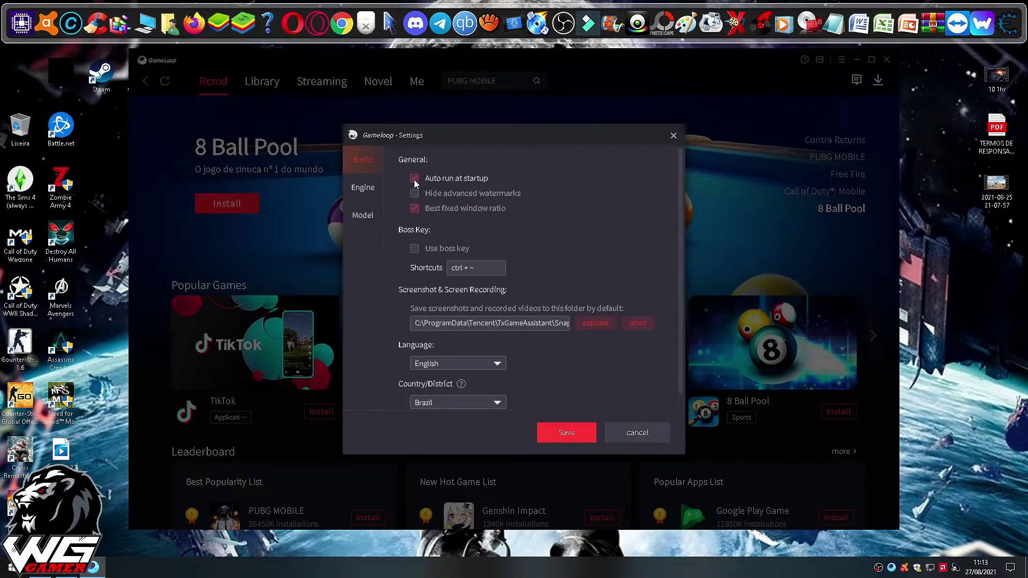
click(414, 179)
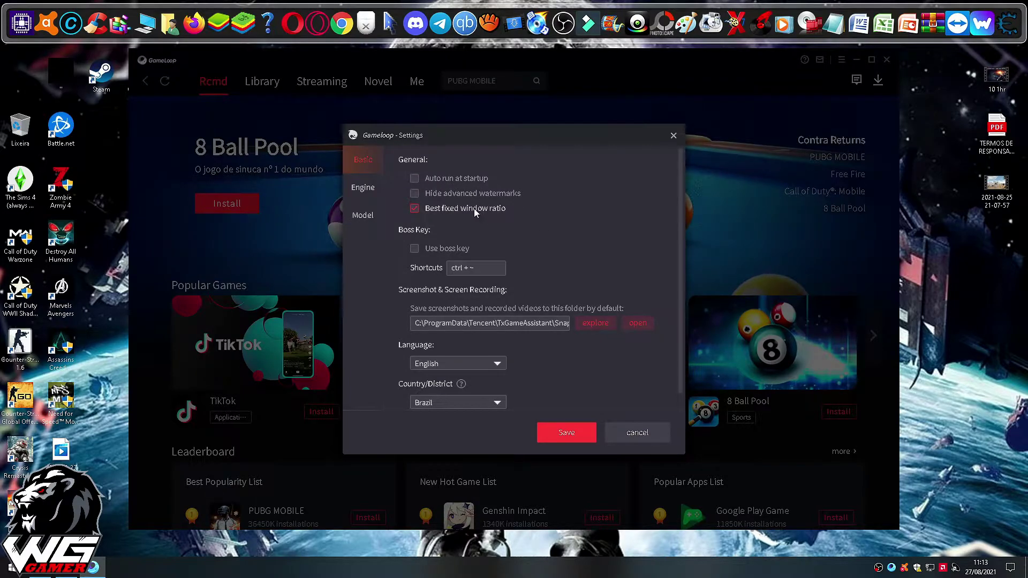
- Set Gameloop's interface language to Português
drag(678, 220, 680, 275)
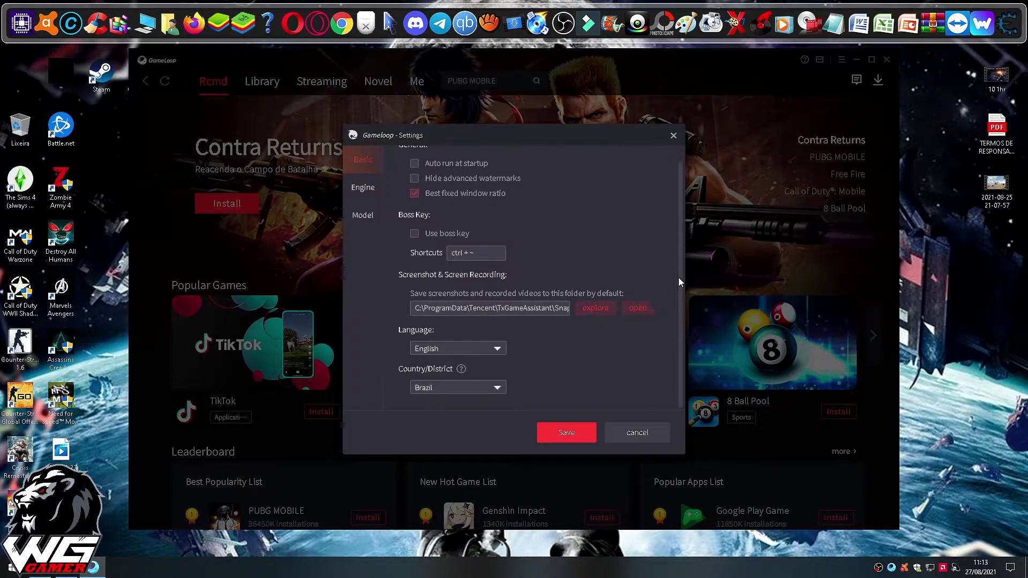
click(490, 348)
scroll(471, 396, down, 3)
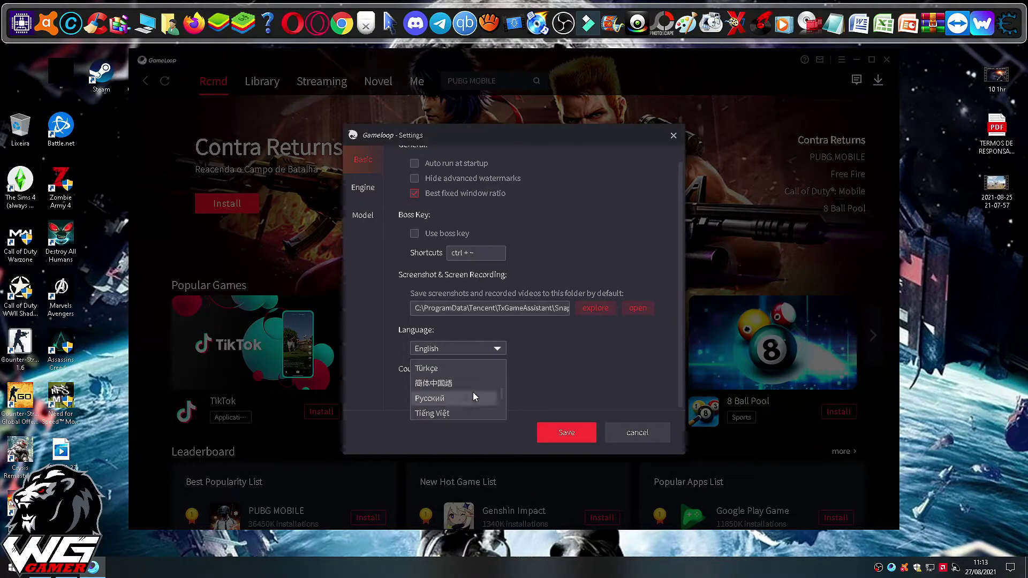
scroll(471, 393, up, 5)
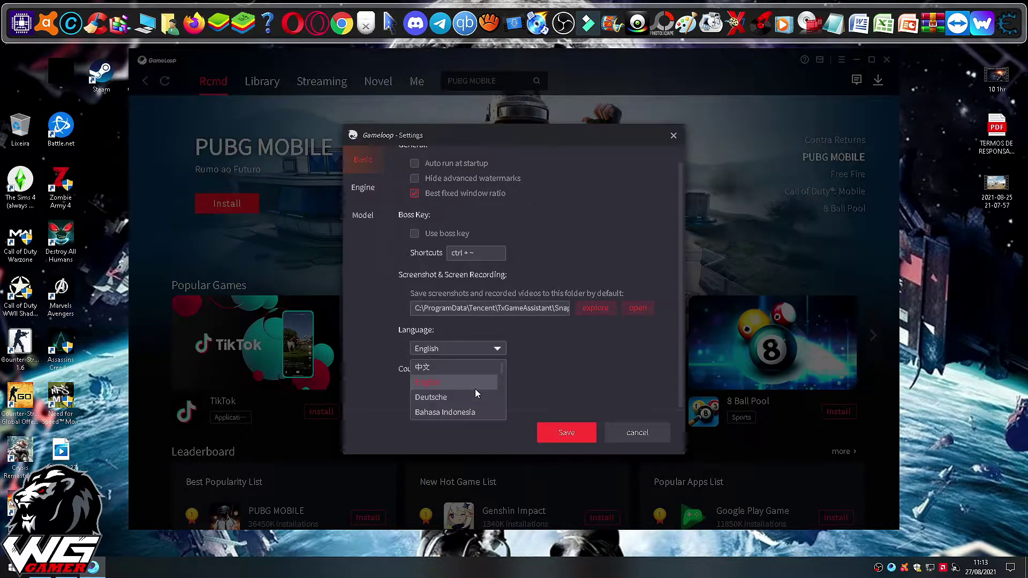
drag(500, 374, 486, 388)
click(473, 392)
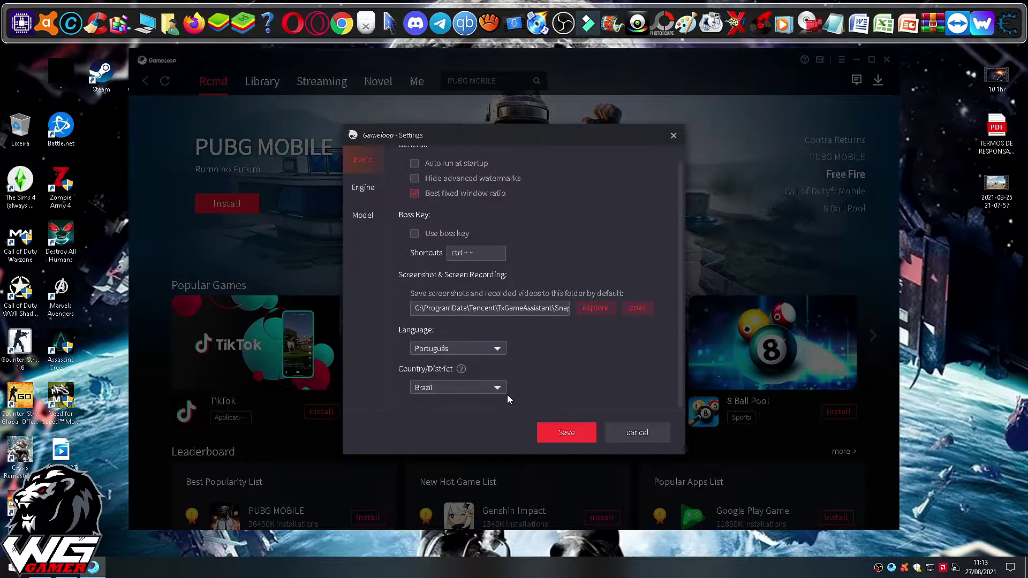
- Keep Brazil as the country and save the settings, accepting the restart notice
click(464, 388)
click(444, 422)
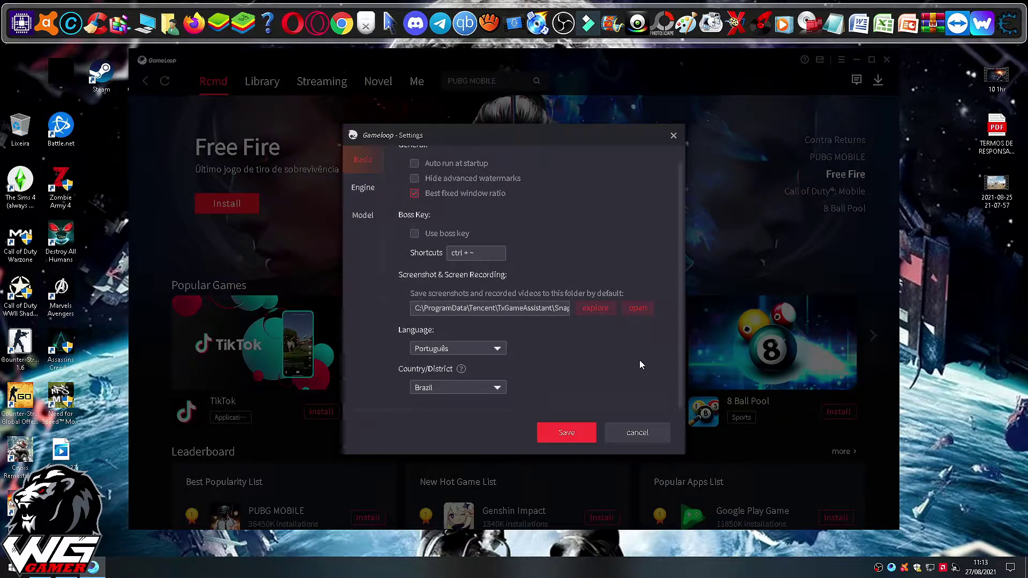
click(567, 434)
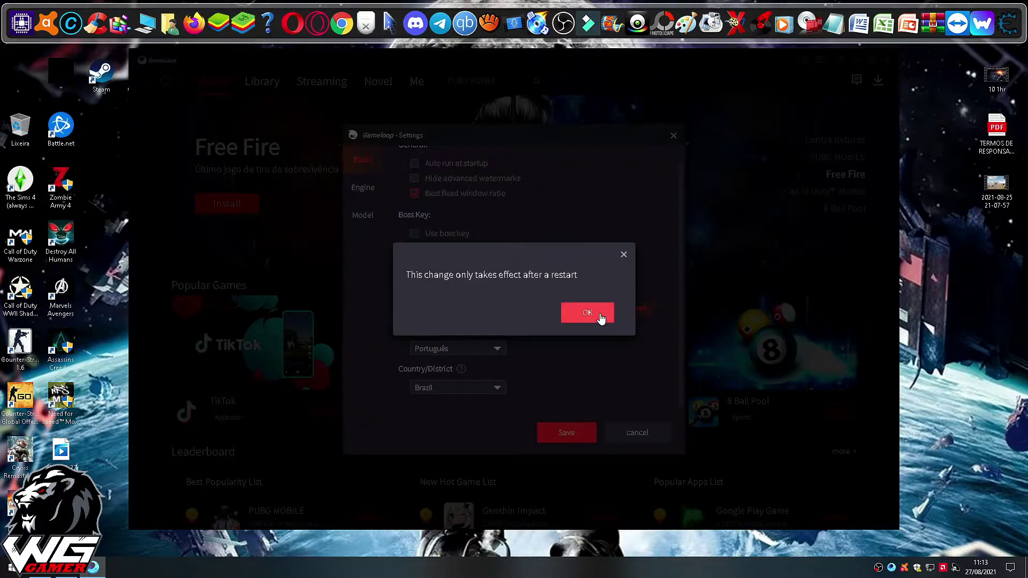
click(600, 318)
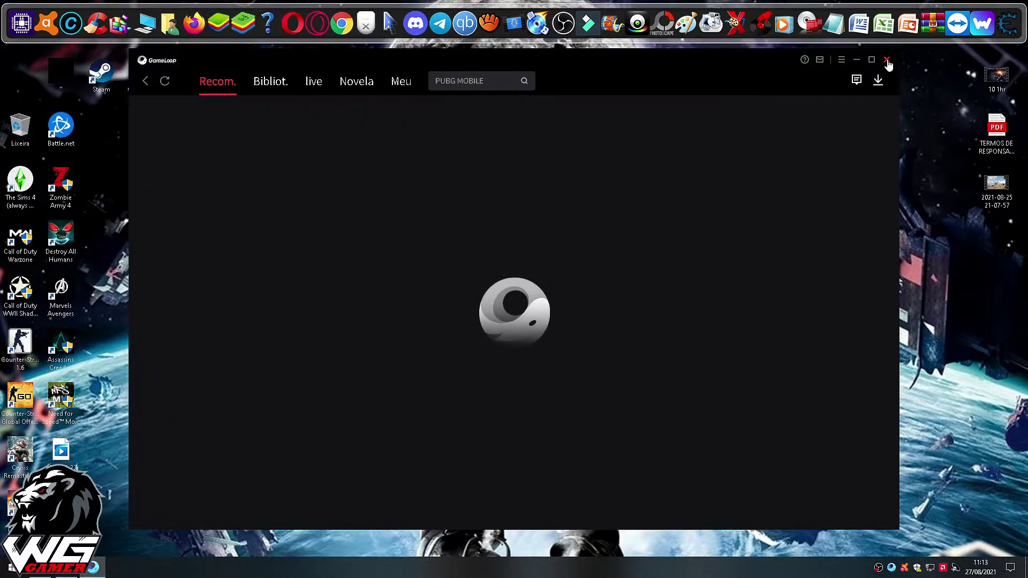
- Close Gameloop's window and quit the program completely, including its background process
click(886, 62)
right_click(891, 570)
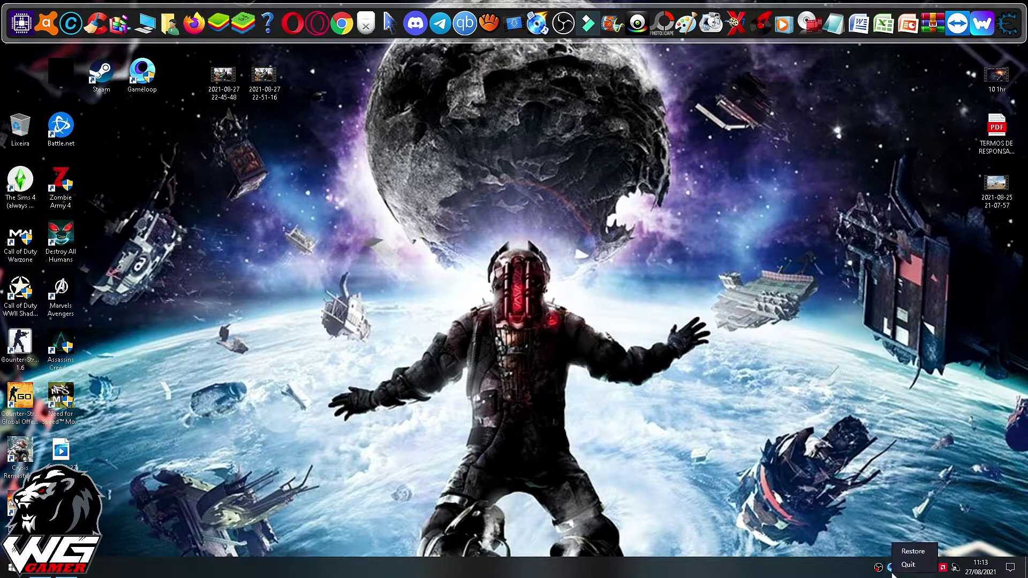
click(908, 564)
drag(473, 370, 388, 245)
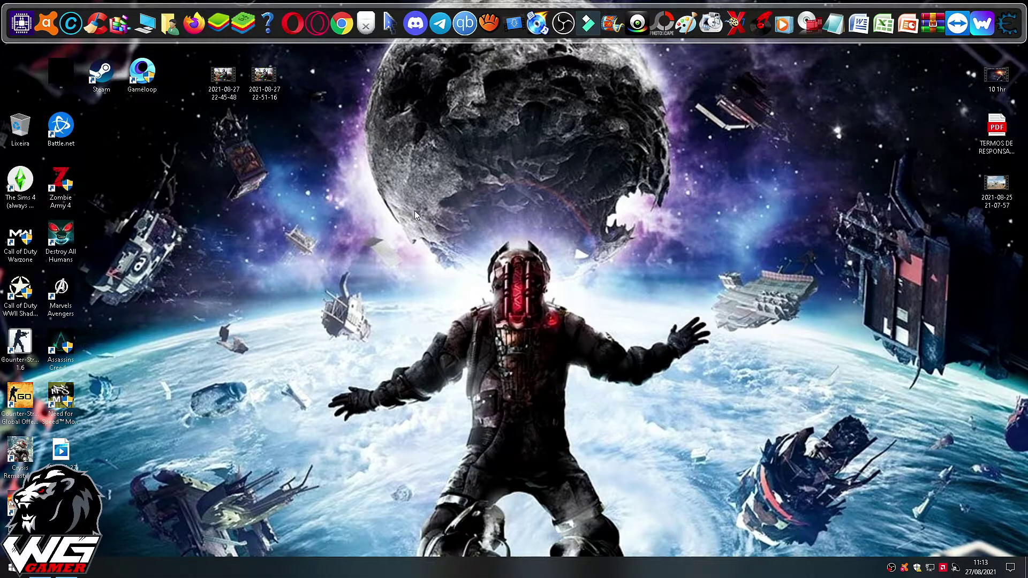
- Rearrange the desktop icons, moving the blank icon to the top edge and the shortcuts below up one row
drag(73, 70, 69, 32)
drag(64, 94, 8, 541)
drag(17, 134, 19, 91)
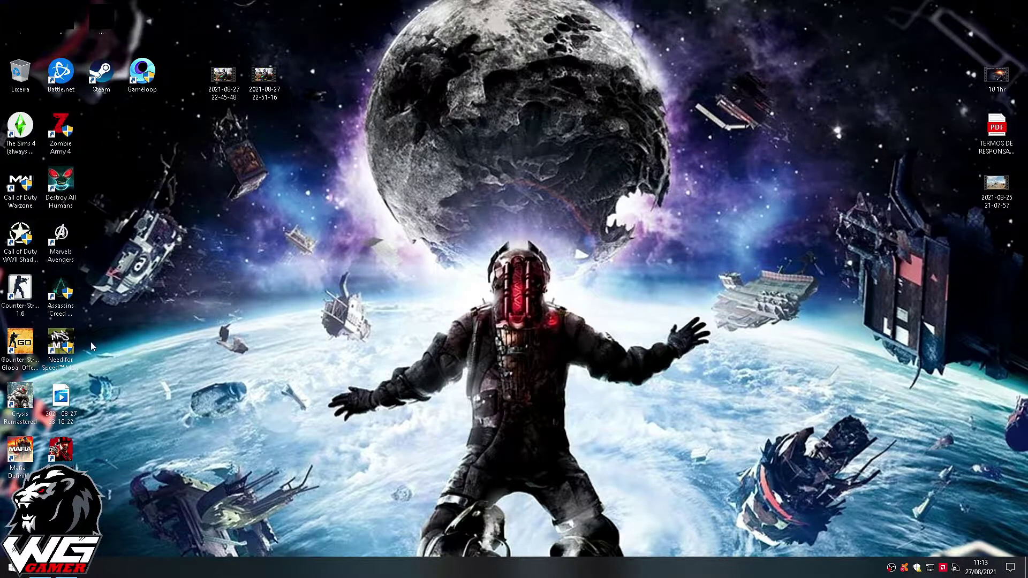
click(150, 369)
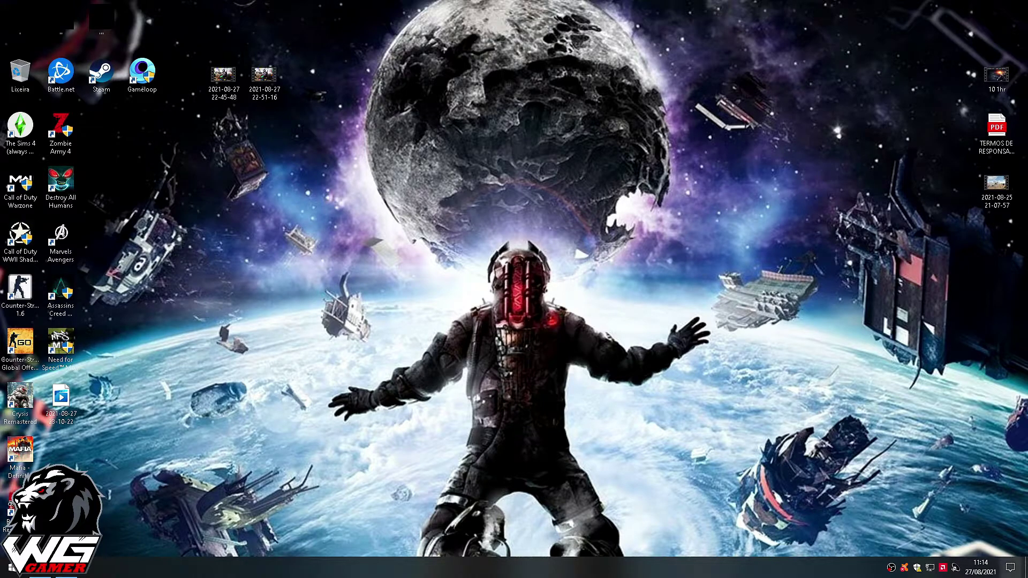
- Move the Gameloop shortcut to a free area of the desktop and display its compatibility properties
click(143, 73)
drag(143, 72, 178, 189)
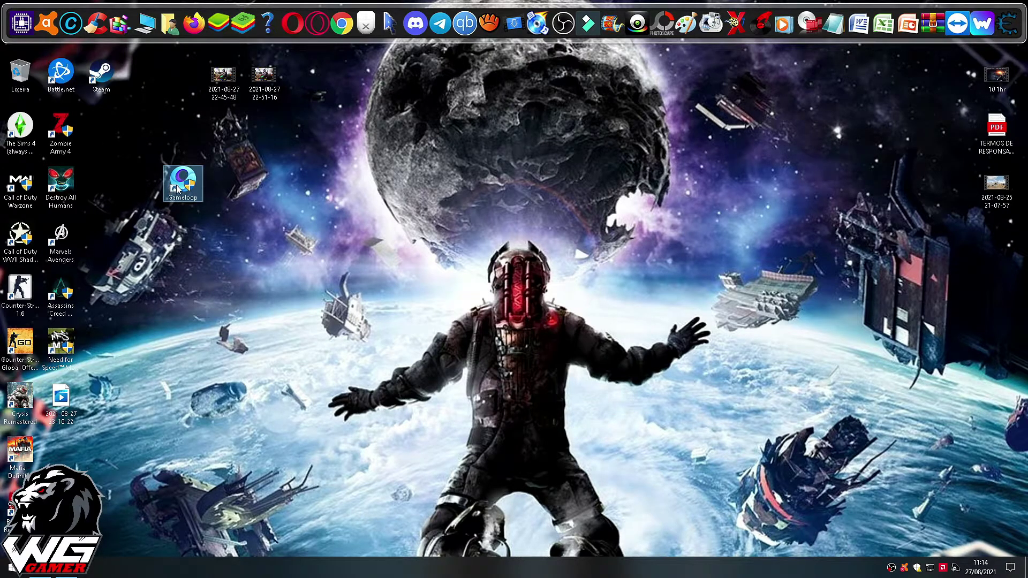
right_click(177, 188)
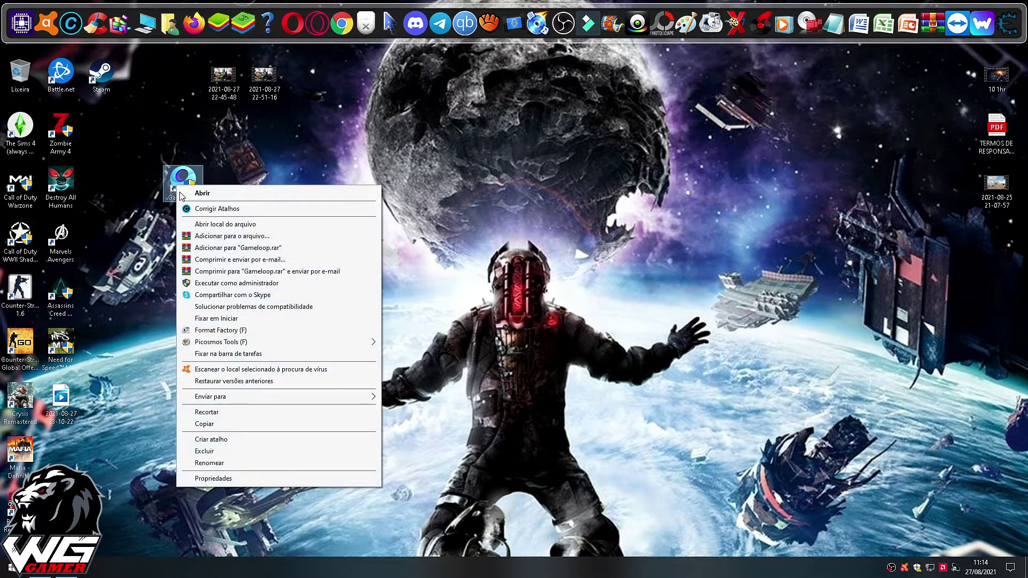
click(229, 482)
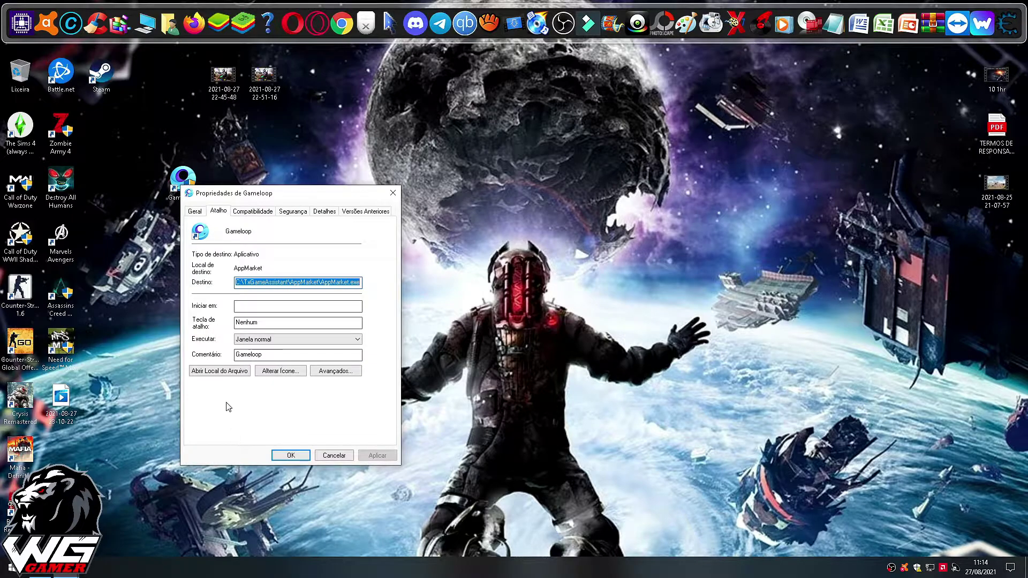
click(252, 212)
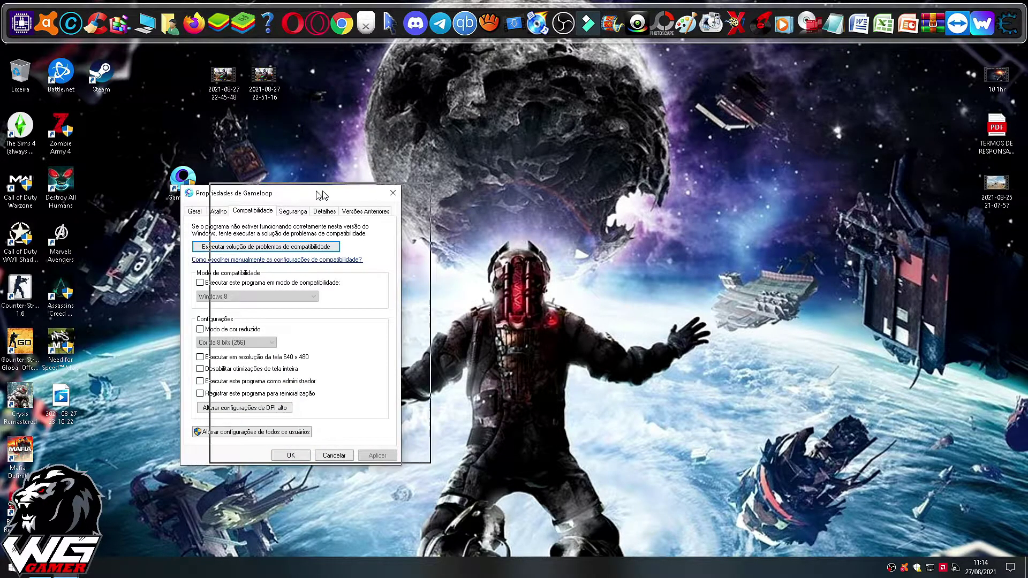
drag(285, 196, 381, 190)
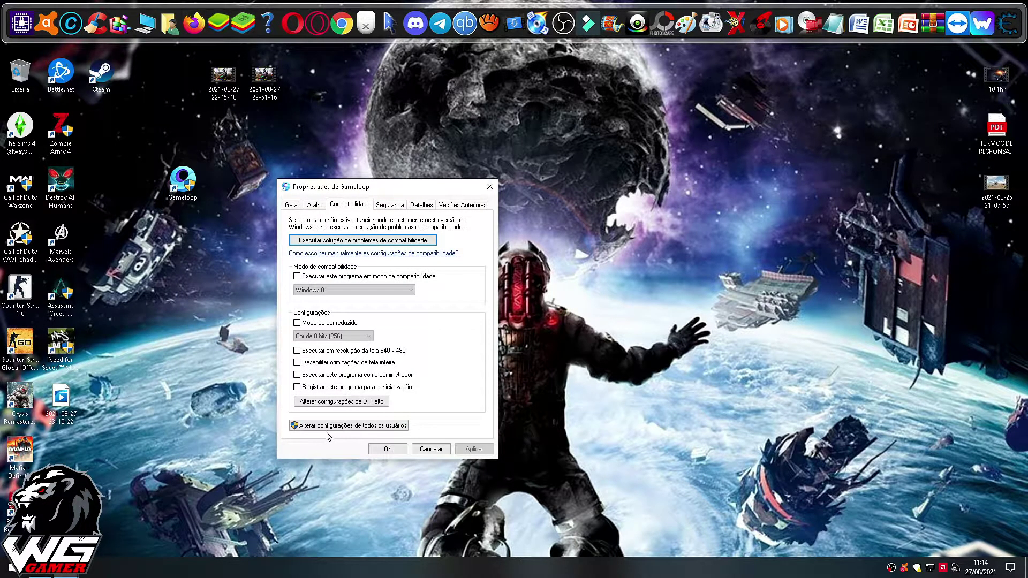
- Disable fullscreen optimizations and enable running as administrator for all users of Gameloop, applying the changes
click(337, 426)
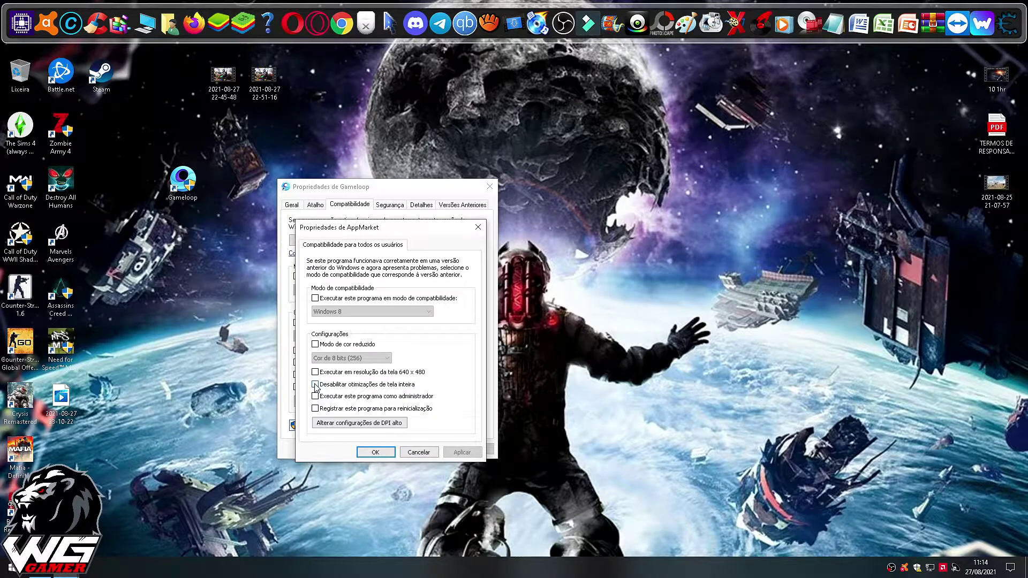
click(316, 385)
click(457, 453)
click(375, 453)
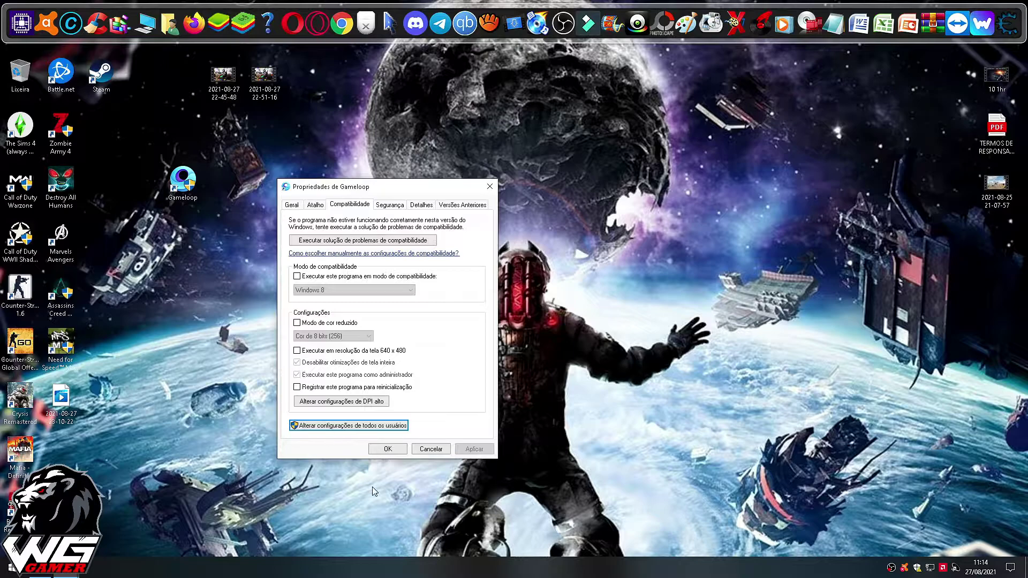
click(396, 449)
- Move the Gameloop shortcut back beside Steam on the desktop and deselect it
drag(184, 185, 143, 78)
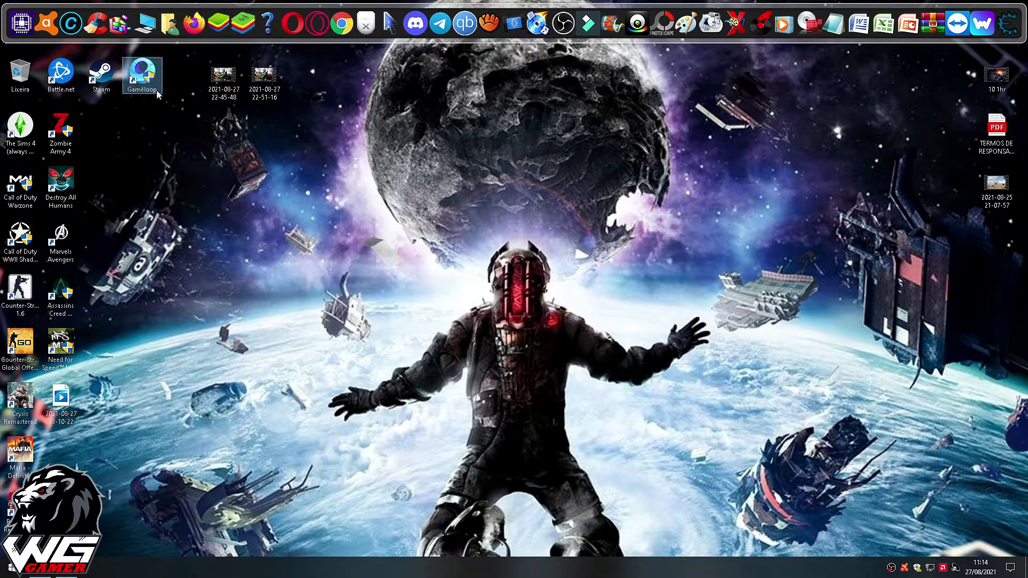
click(613, 350)
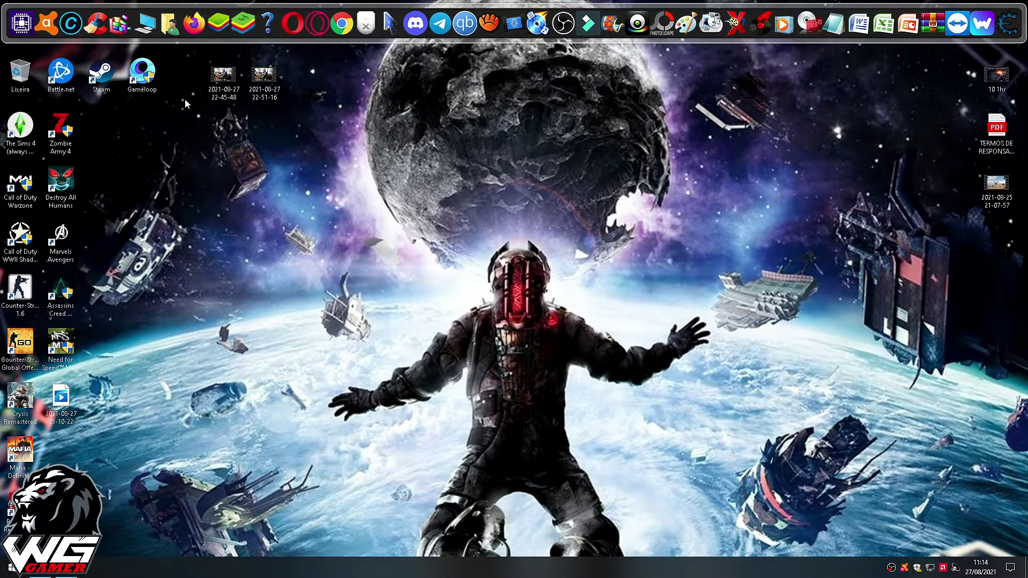
- Launch Gameloop from its desktop shortcut and bring up the featured Call of Duty®: Mobile banner
click(142, 72)
click(410, 285)
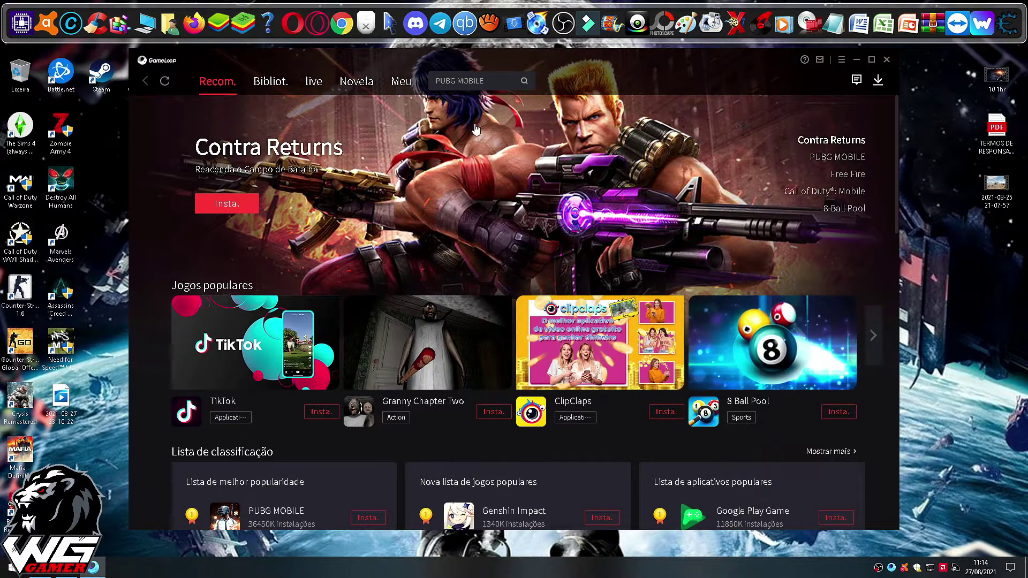
click(827, 194)
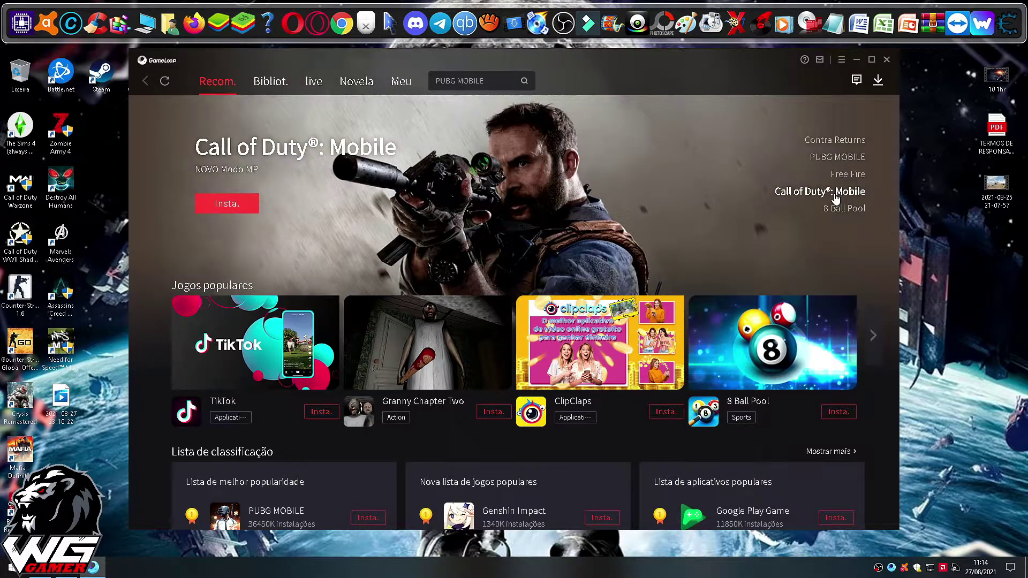
- Open the Call of Duty: Mobile page, start installing the game and open the download task list
click(835, 198)
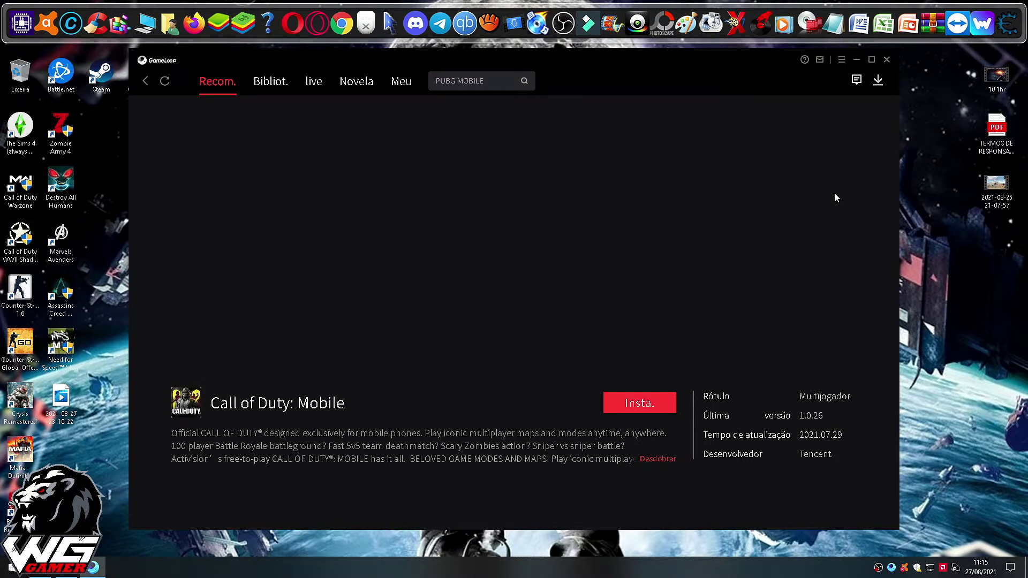
click(642, 403)
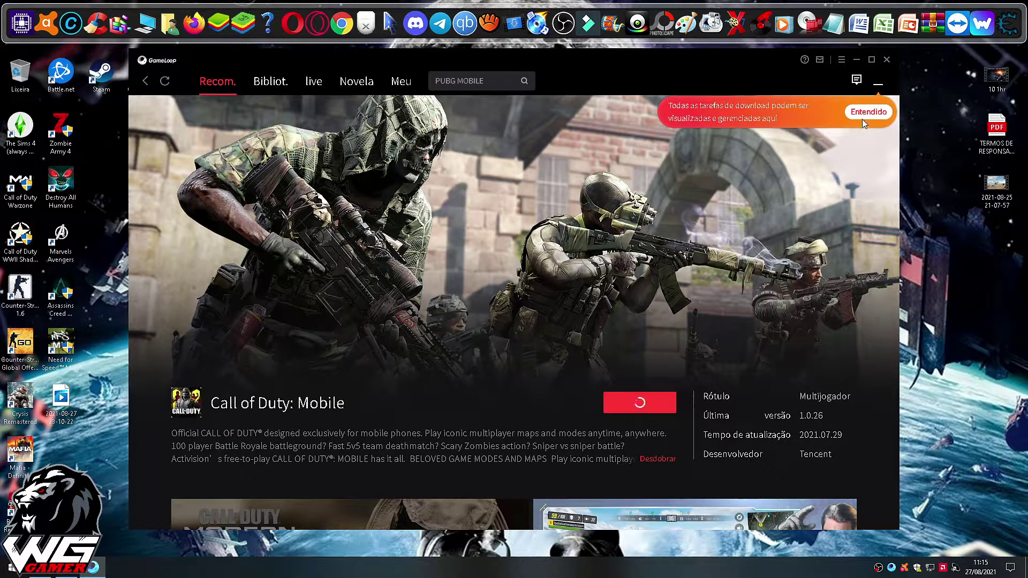
click(877, 84)
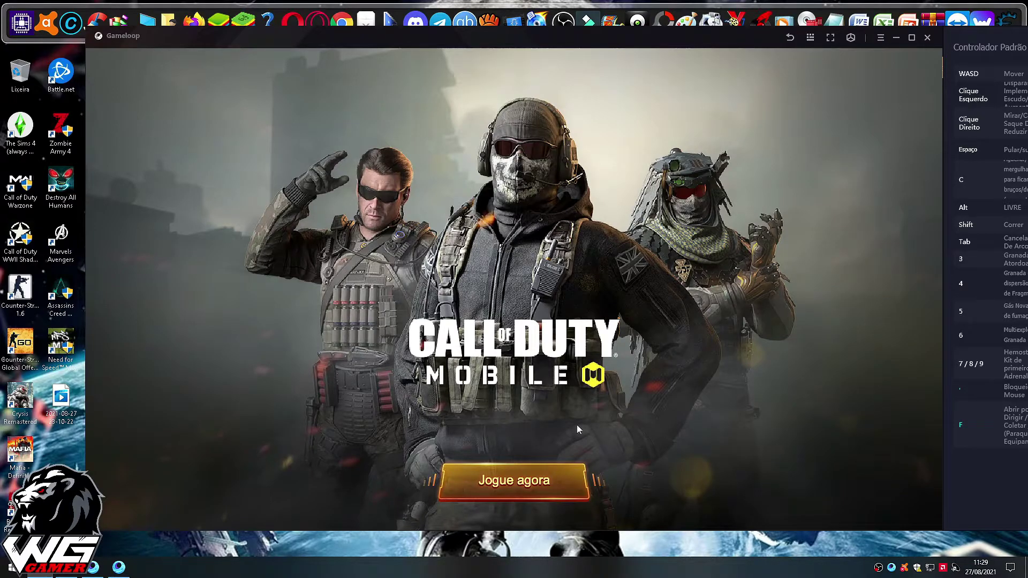
- Start Call of Duty Mobile from its launch screen and go through the keyboard and mouse control introduction
click(511, 486)
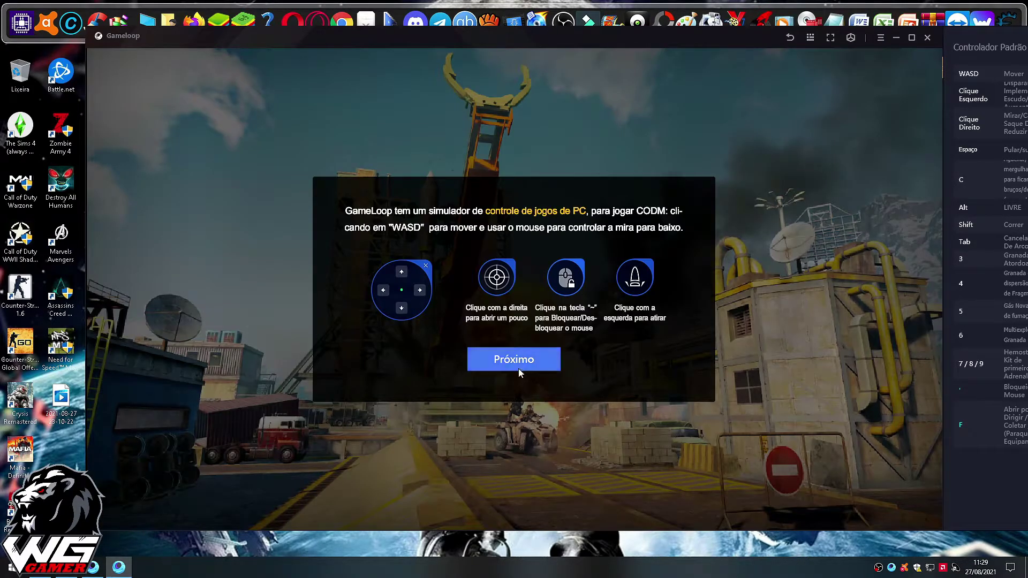
click(518, 370)
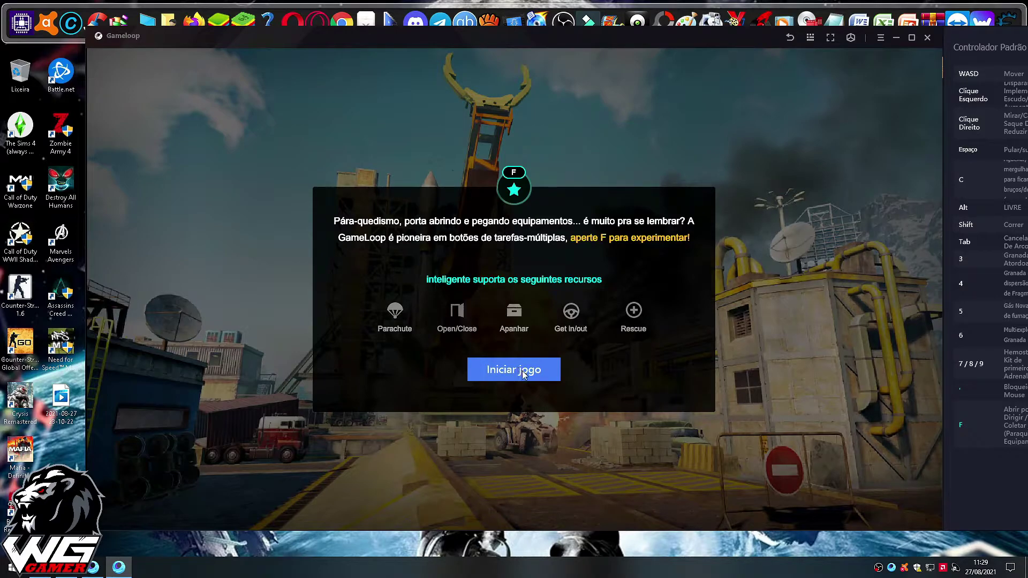
click(524, 373)
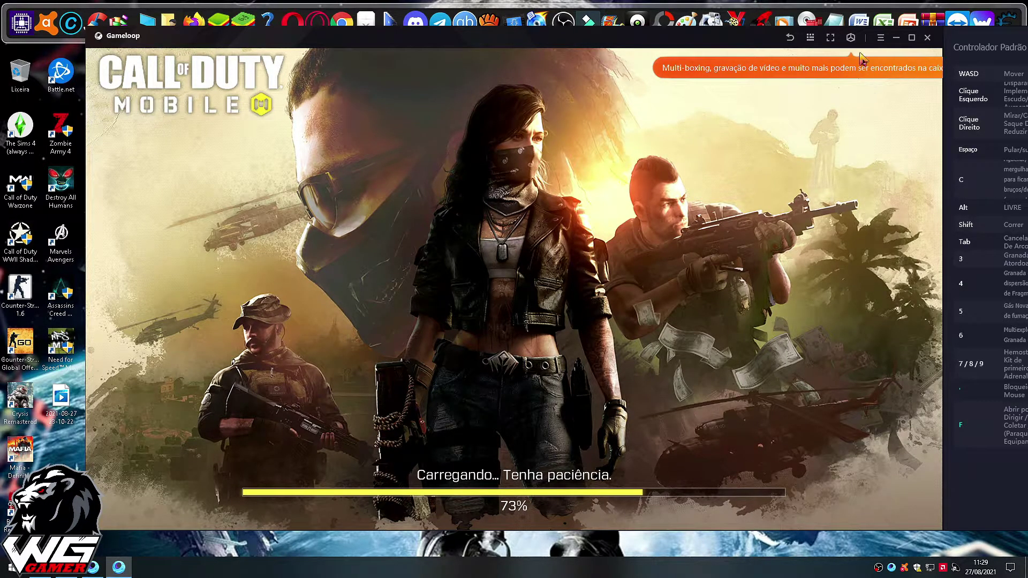
- View the tools in the emulator's toolbox, including the FPS display, and dismiss the toolbox tip
click(851, 38)
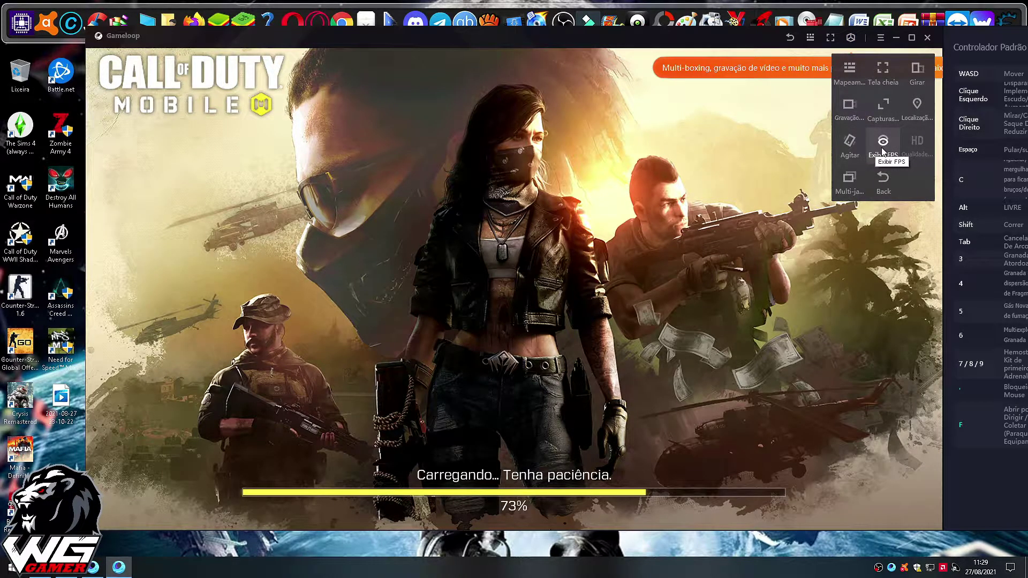
click(667, 188)
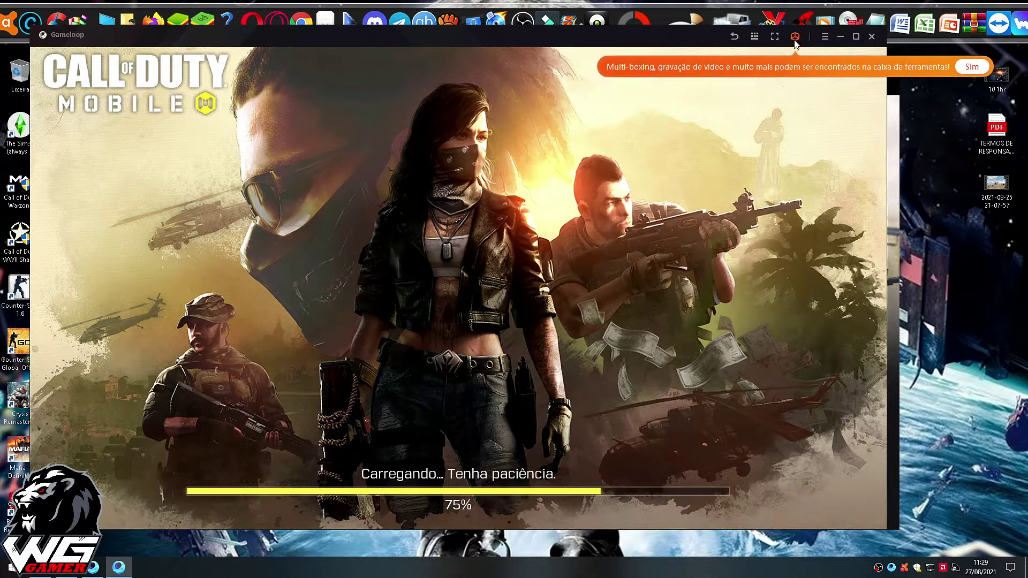
click(968, 68)
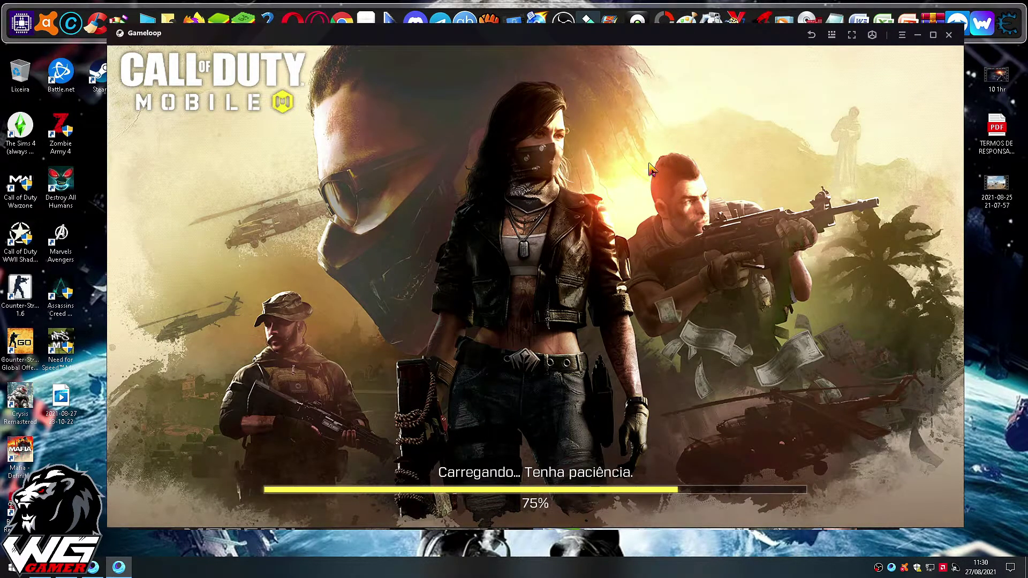
- Open the Gameloop settings center and review the language and country/region in the basic settings
click(903, 36)
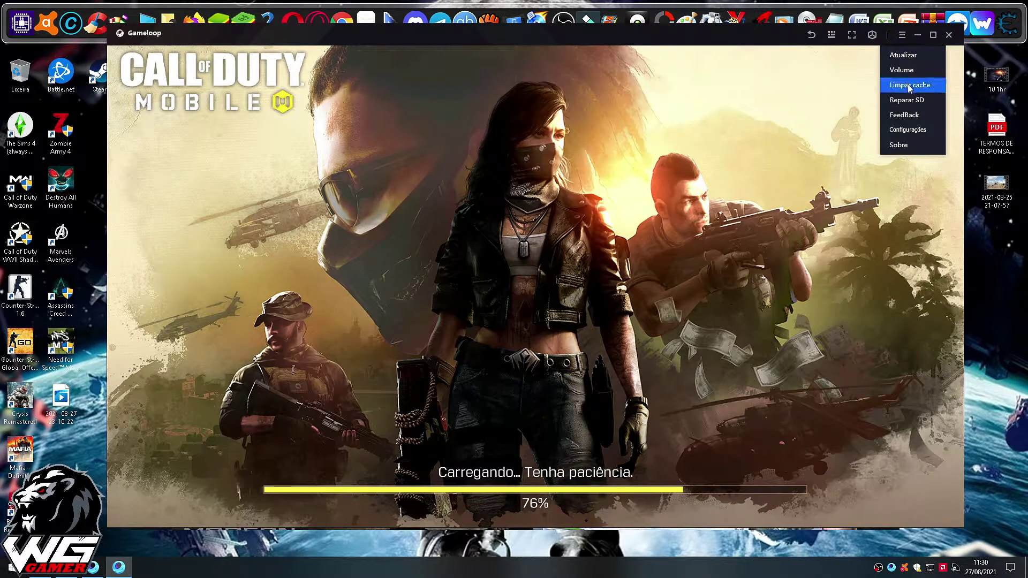
click(919, 132)
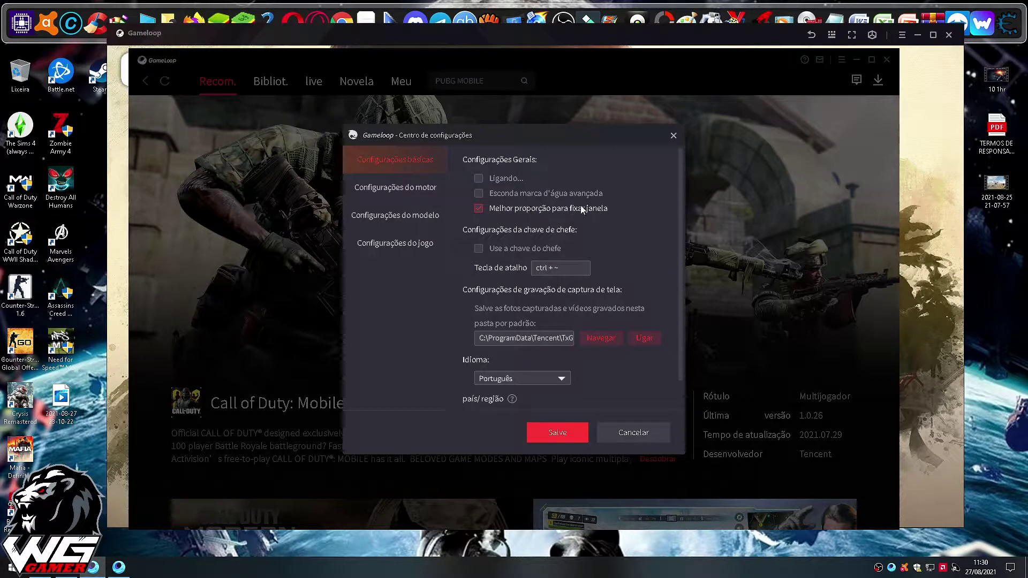
drag(679, 210, 678, 259)
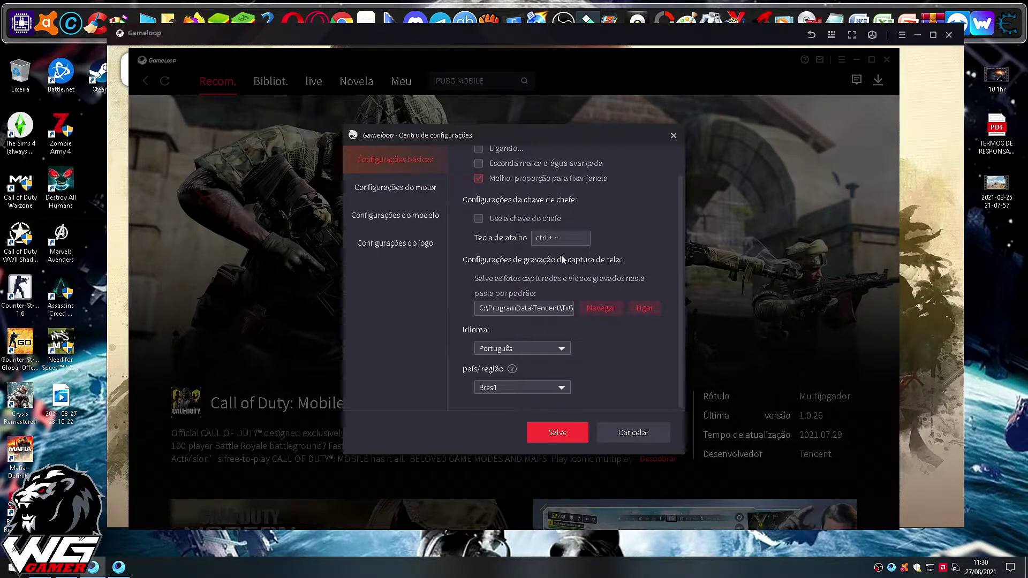
- Examine the engine, model and game settings, from the rendering mode down to the audio devices
click(394, 189)
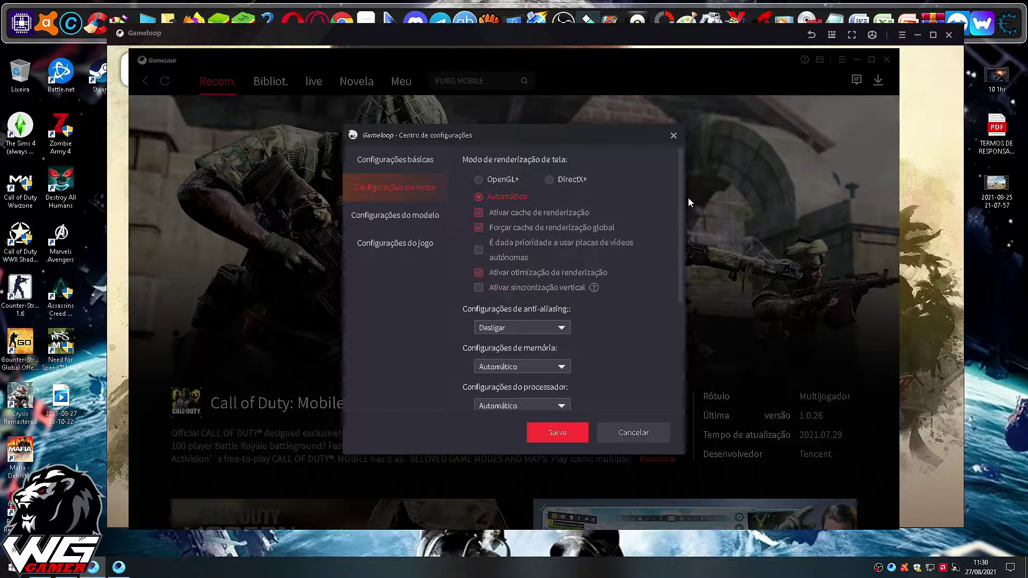
mouse_move(682, 201)
mouse_down()
mouse_move(685, 320)
mouse_move(686, 188)
mouse_up()
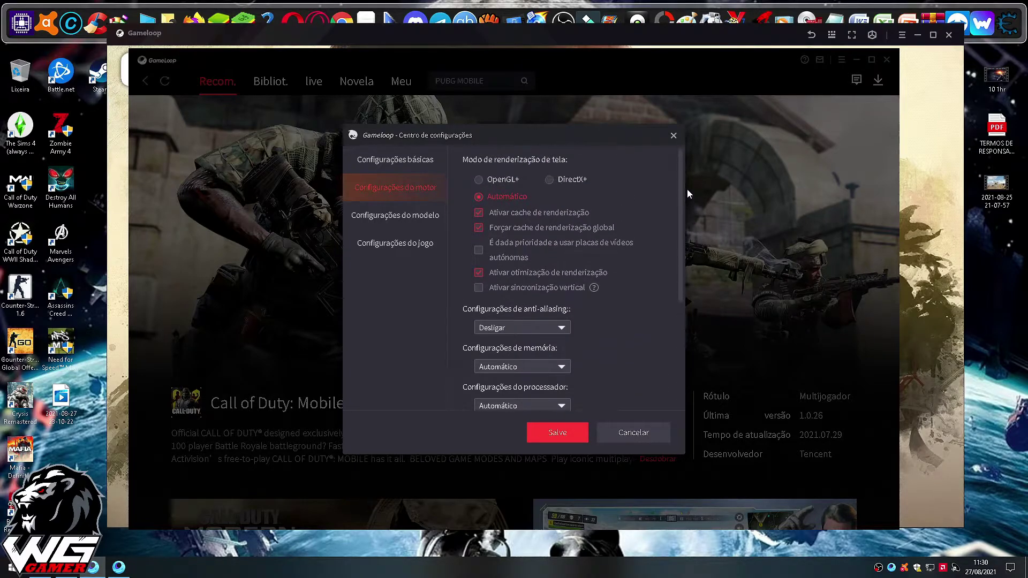
click(389, 219)
click(380, 243)
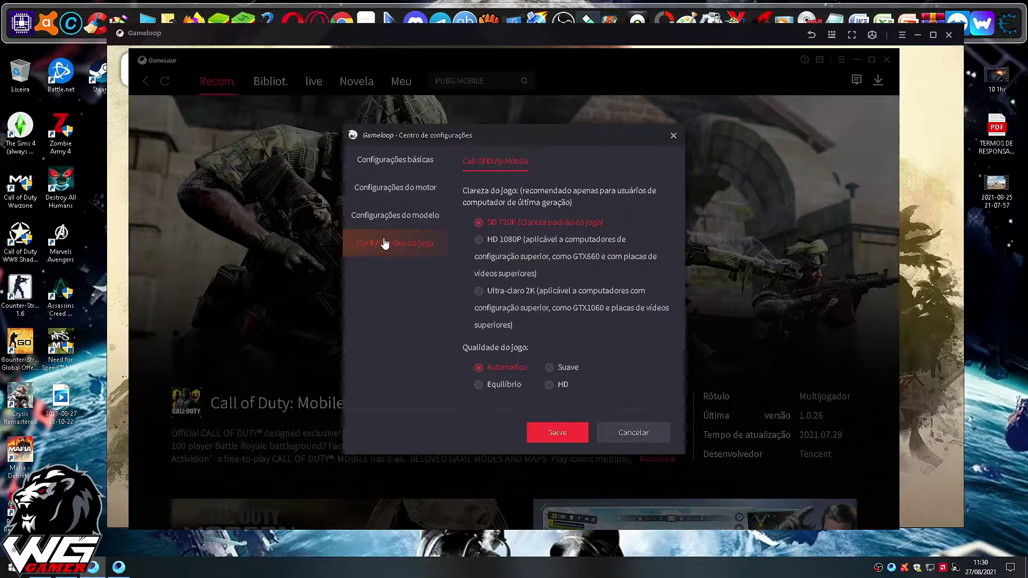
click(408, 215)
click(406, 196)
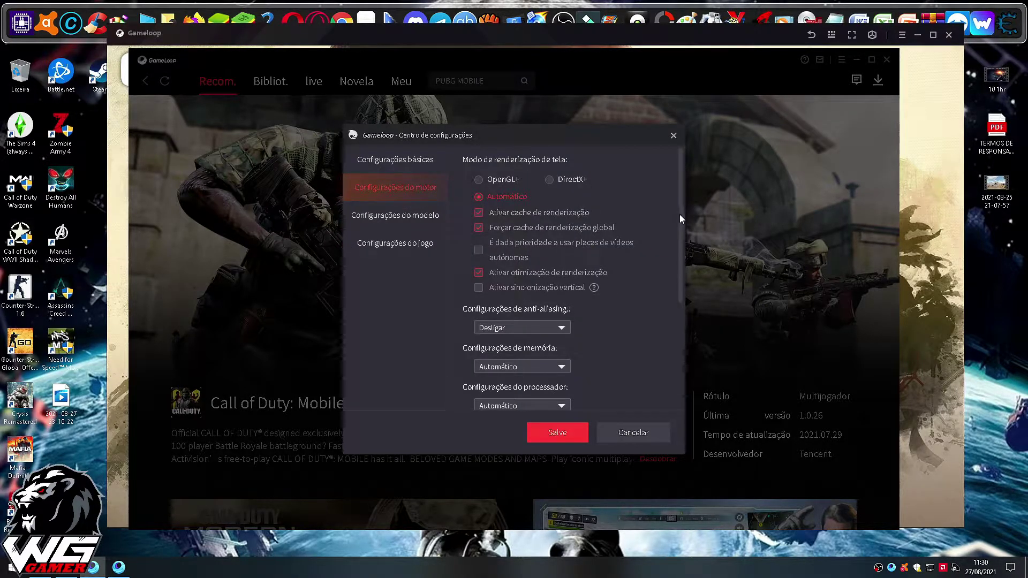
drag(683, 208, 690, 352)
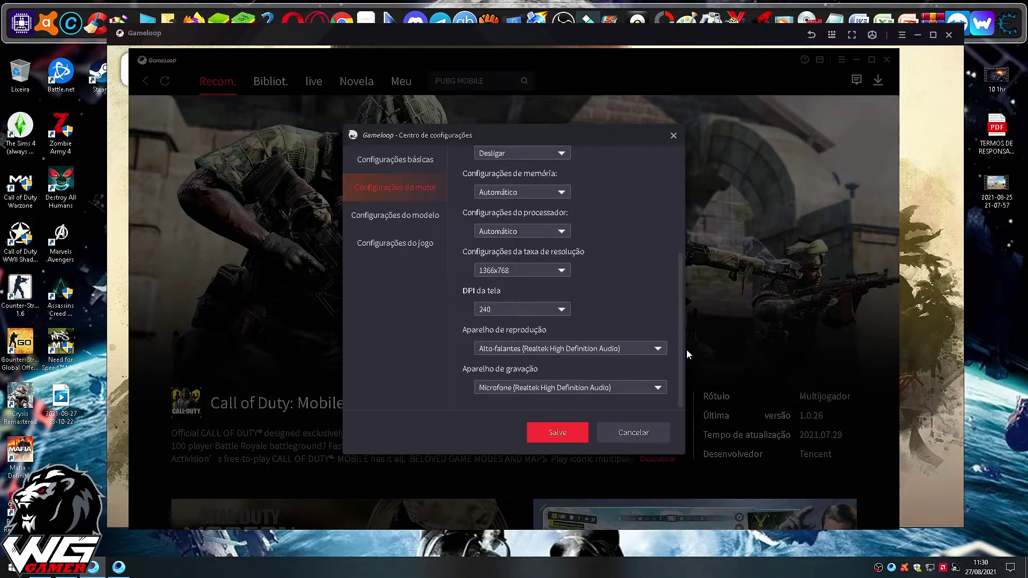
drag(682, 332, 674, 207)
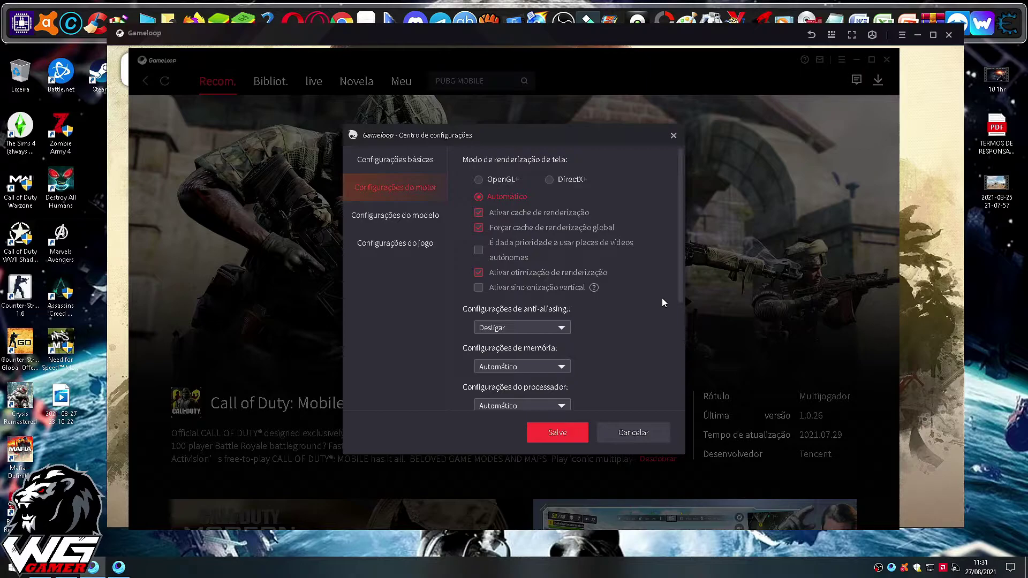
- Set the screen rendering mode to DirectX+ and keep anti-aliasing on Desligar in the engine settings
click(550, 180)
drag(678, 233, 686, 322)
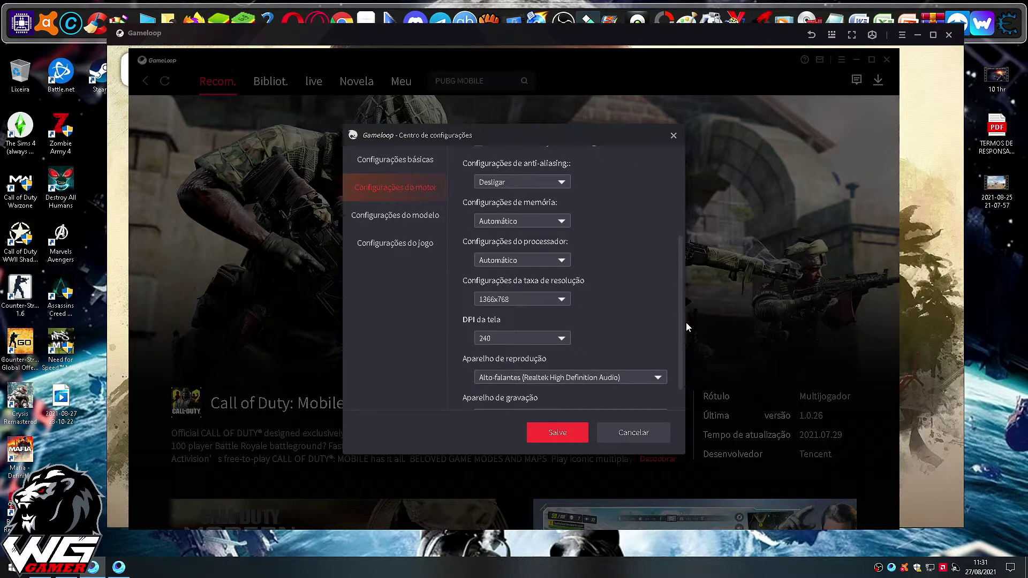
click(561, 182)
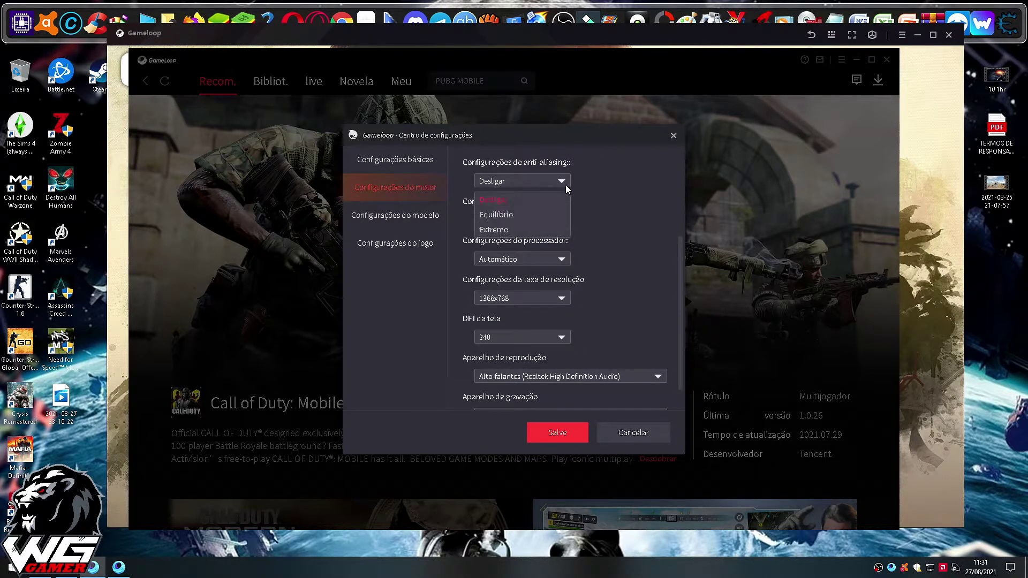
click(530, 196)
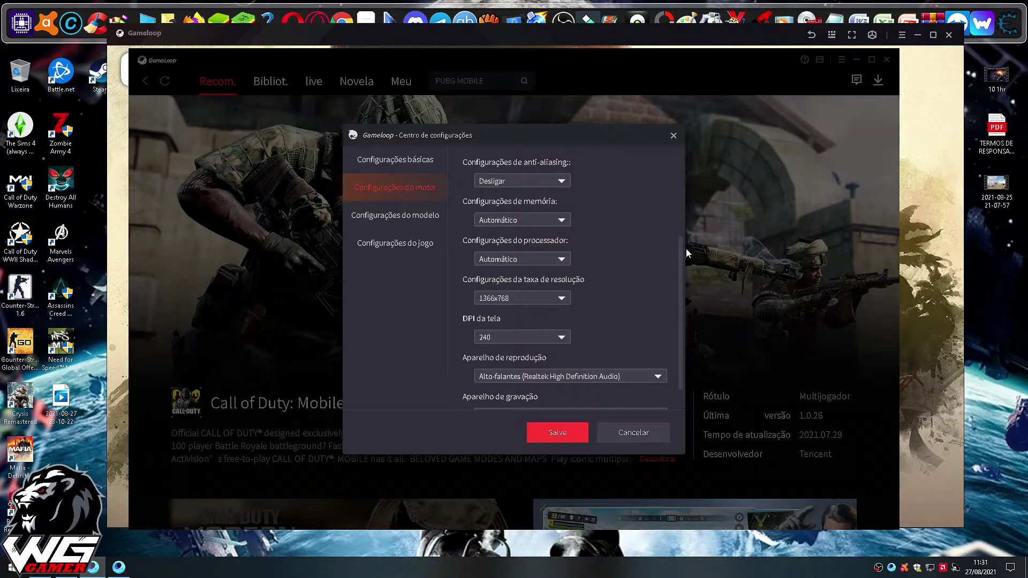
- Set the emulator's memory to 8192M and its processor setting to 4
drag(681, 253, 681, 274)
click(550, 191)
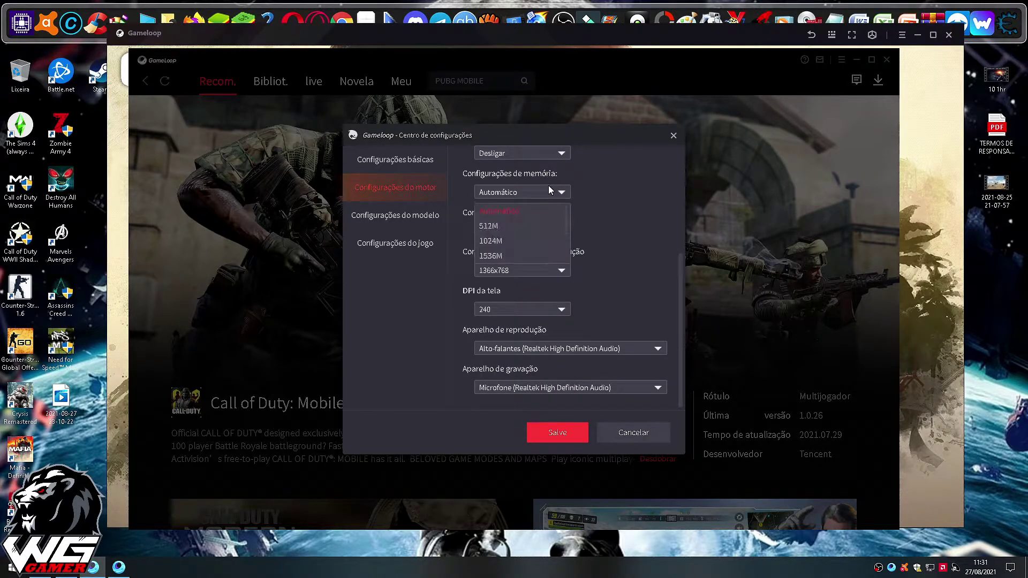
scroll(514, 246, down, 2)
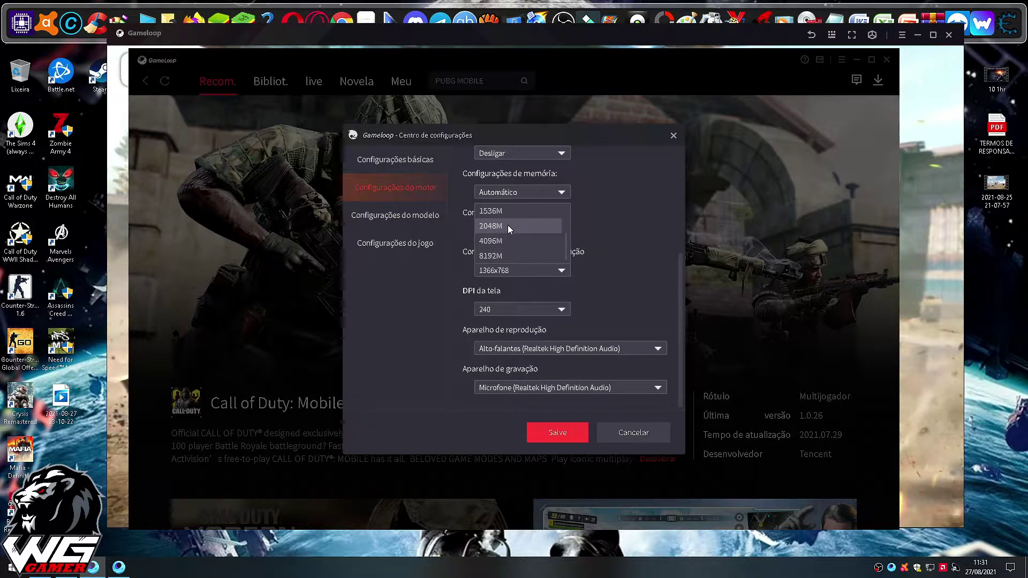
click(491, 256)
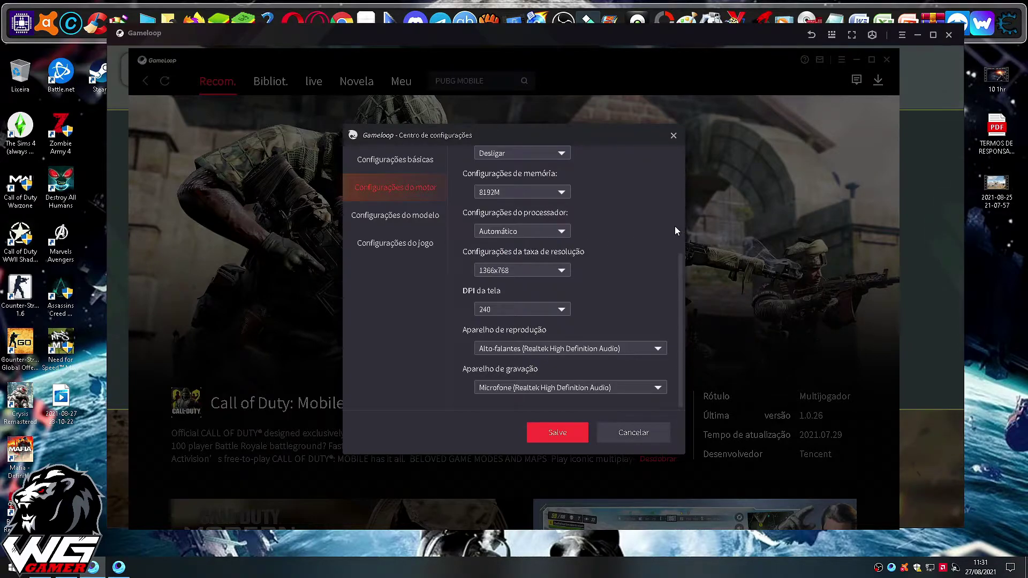
click(568, 230)
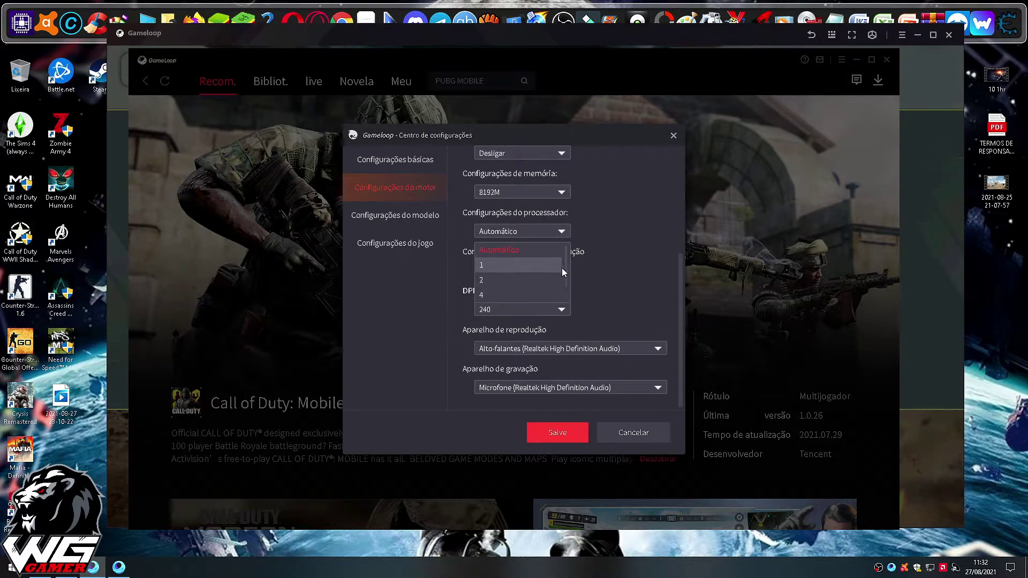
scroll(568, 275, down, 1)
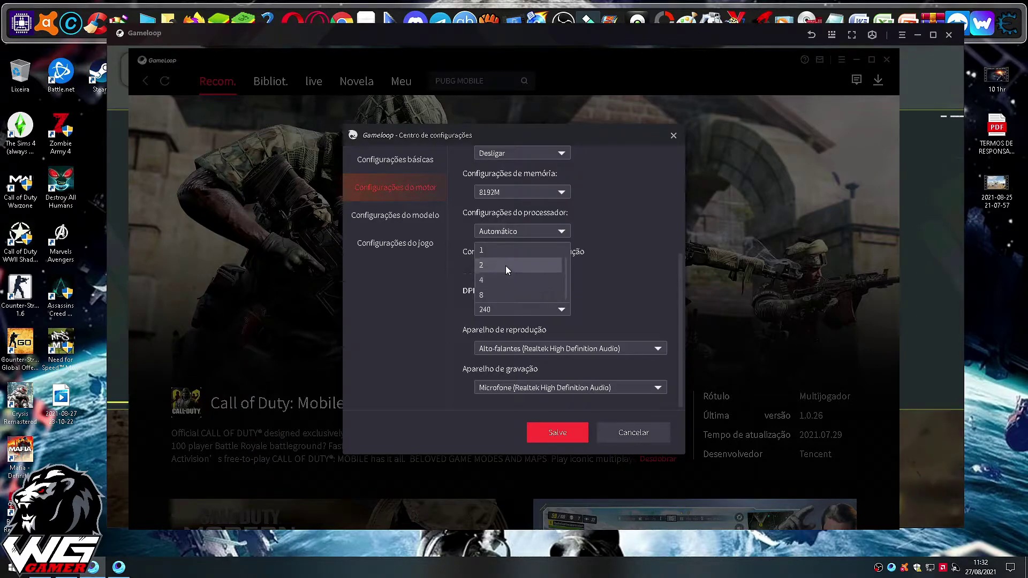
click(500, 279)
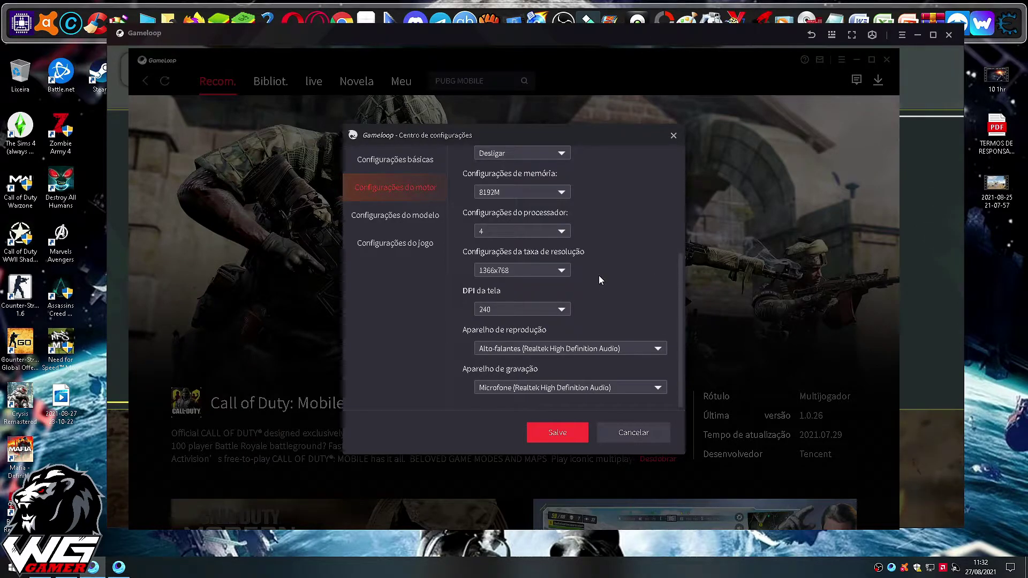
- Set the emulator's resolution to 1920x1080
click(561, 271)
scroll(550, 304, down, 1)
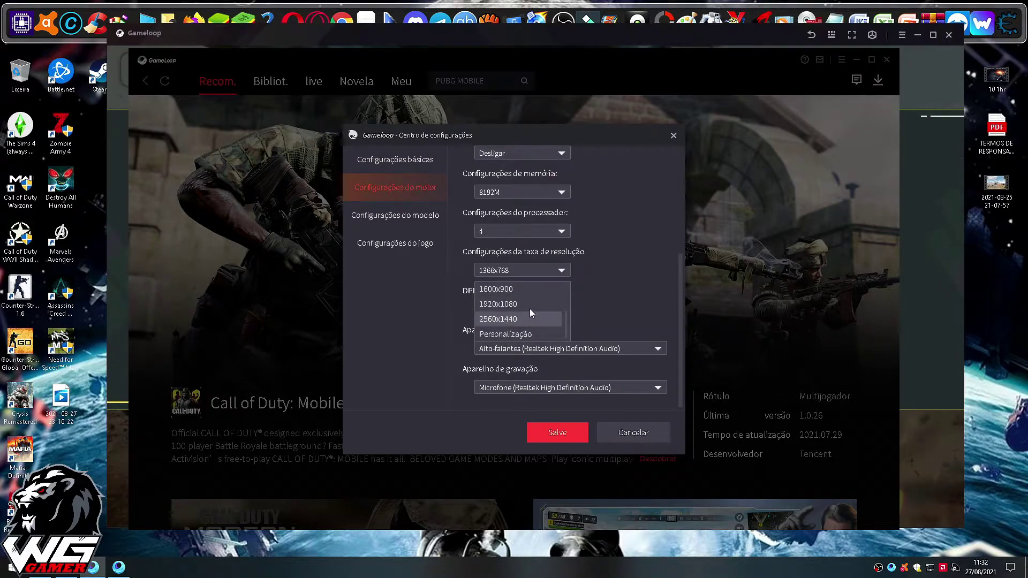
click(531, 304)
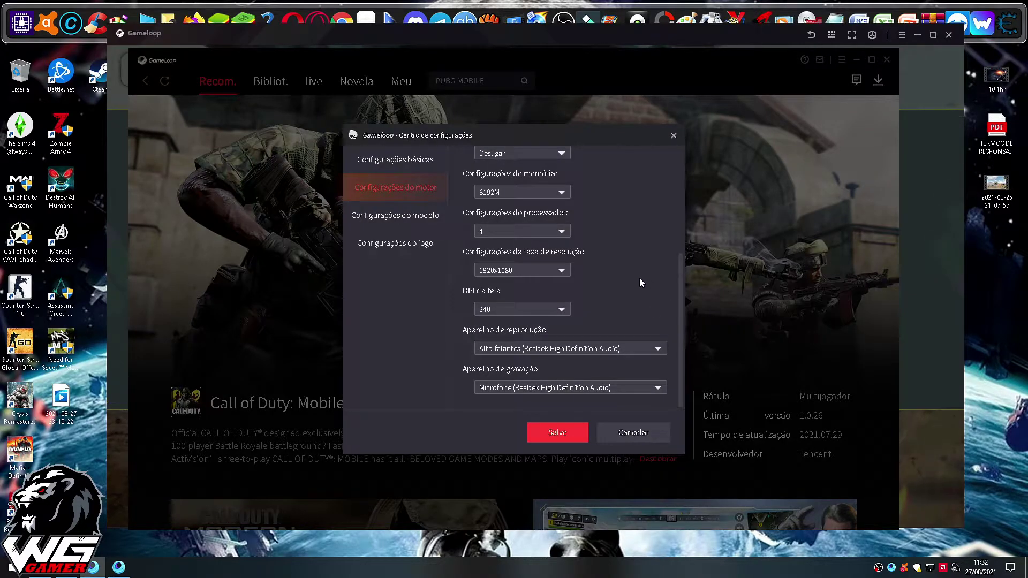
- Check the available resolutions of display 2 in the Windows display settings, keeping the recommended 1920 × 1080
drag(982, 315, 999, 355)
right_click(994, 333)
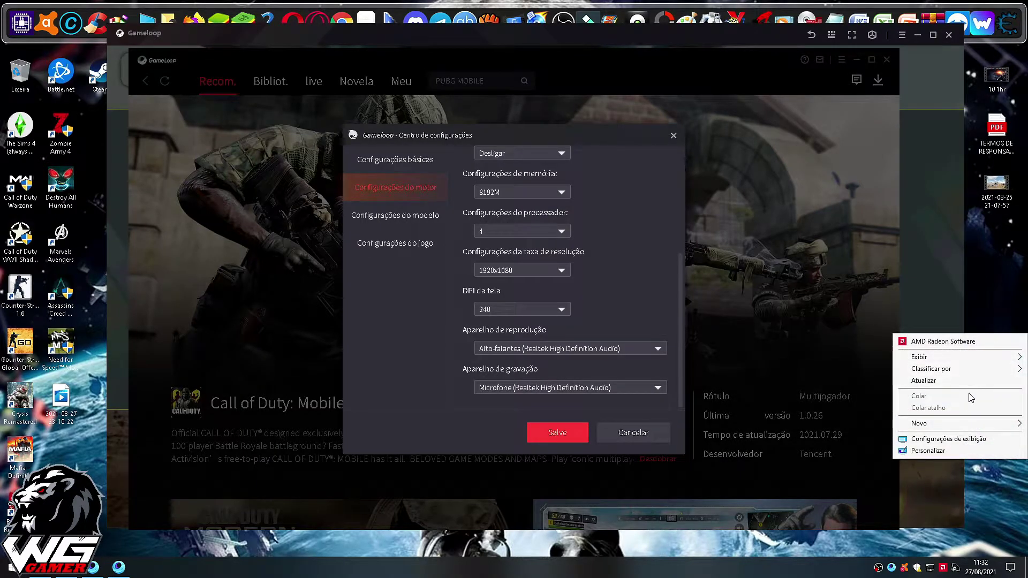
click(970, 438)
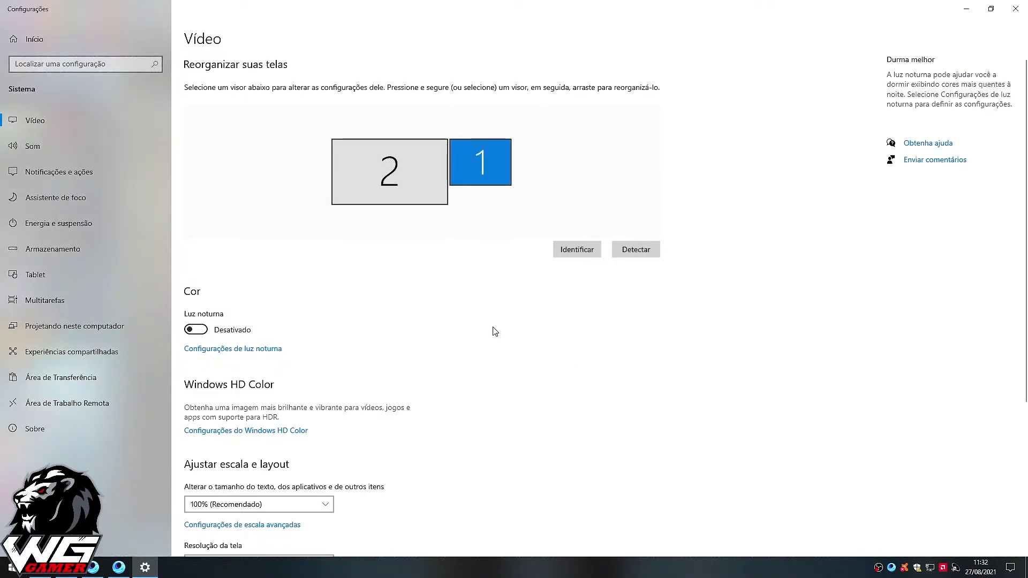
click(402, 185)
scroll(411, 201, down, 3)
scroll(411, 201, up, 3)
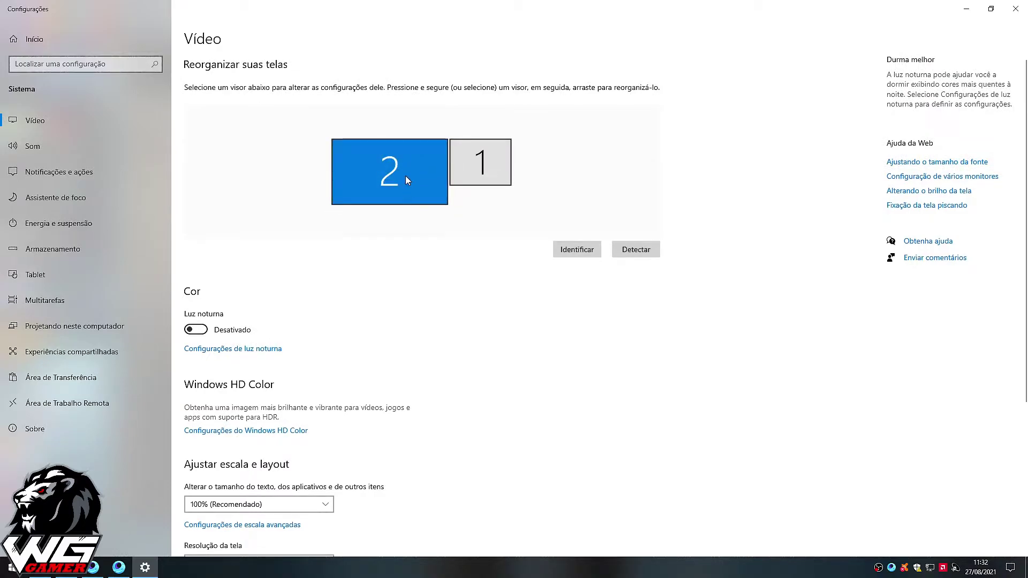
scroll(406, 176, down, 5)
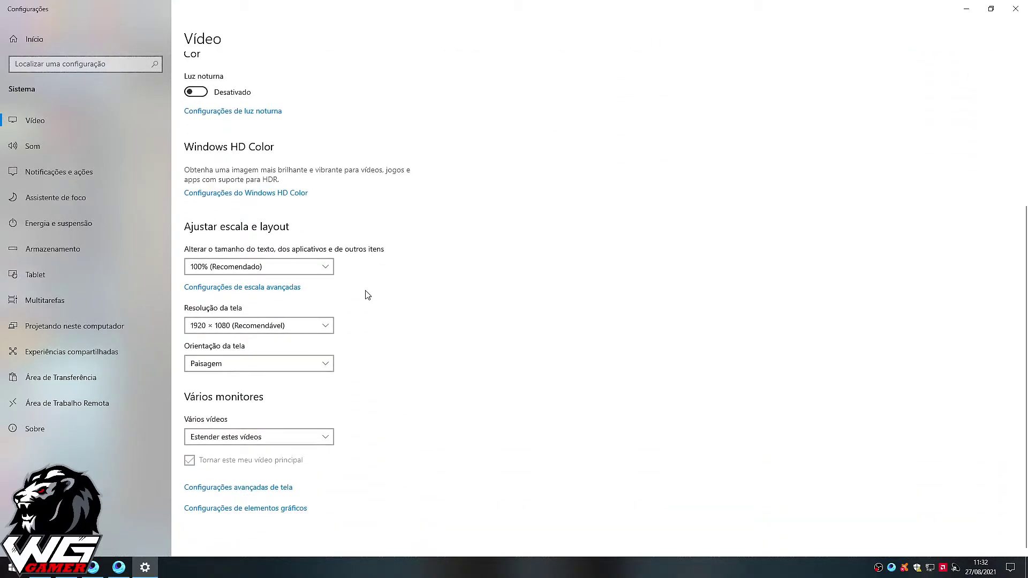
click(323, 326)
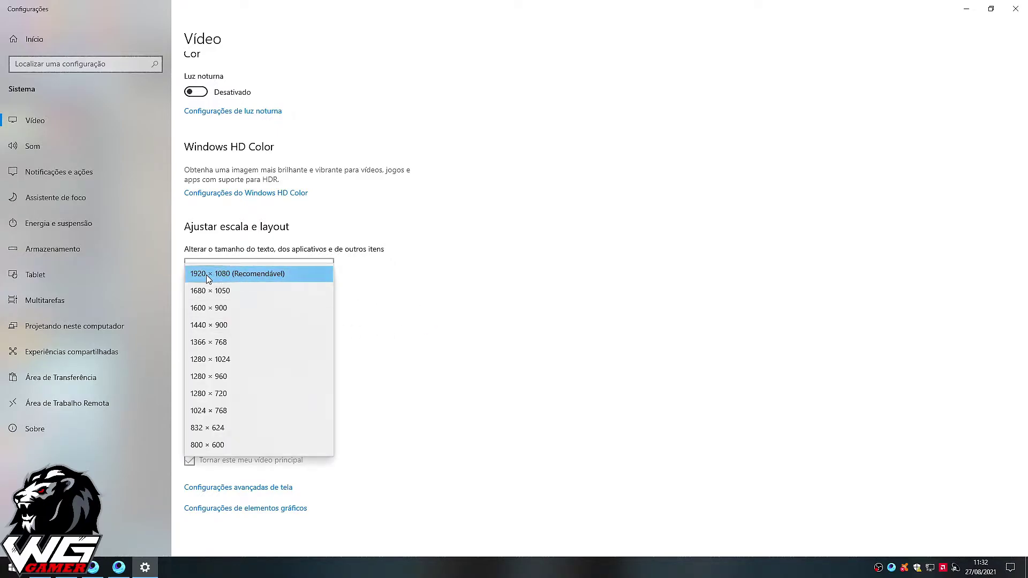
click(262, 278)
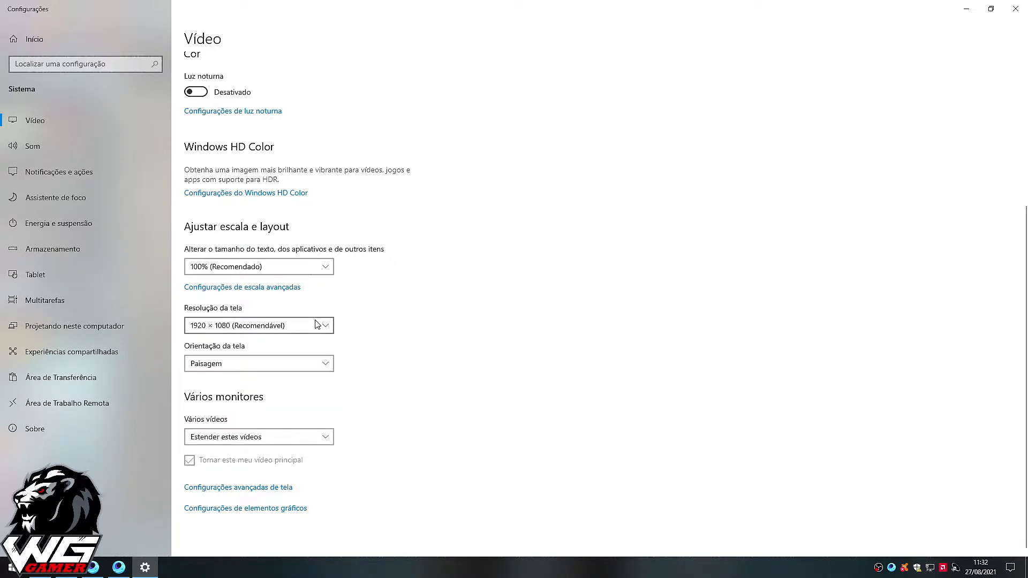
- Close the Windows display settings and reselect 1920x1080 as the emulator's resolution in the engine settings
click(1015, 9)
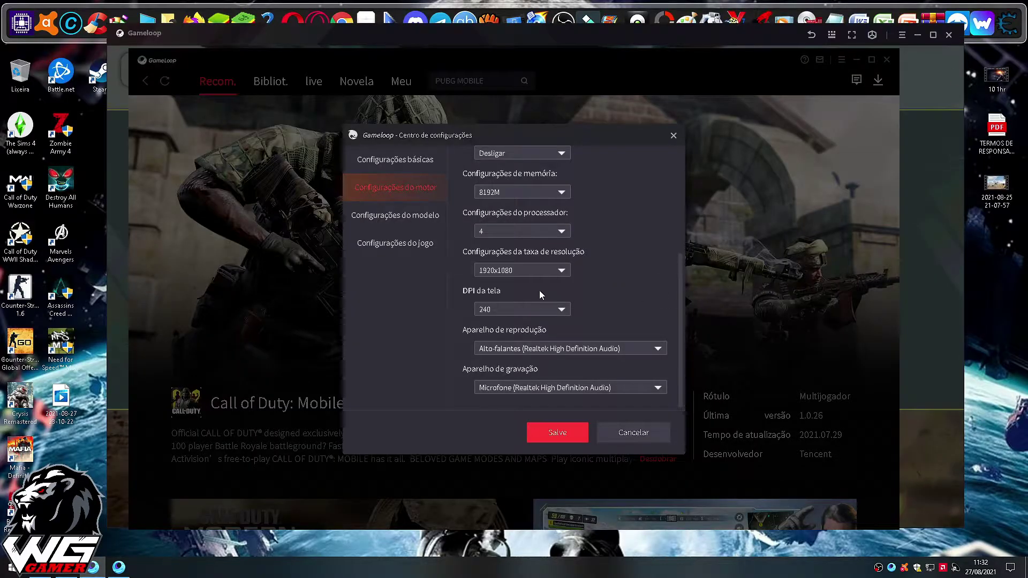
click(531, 271)
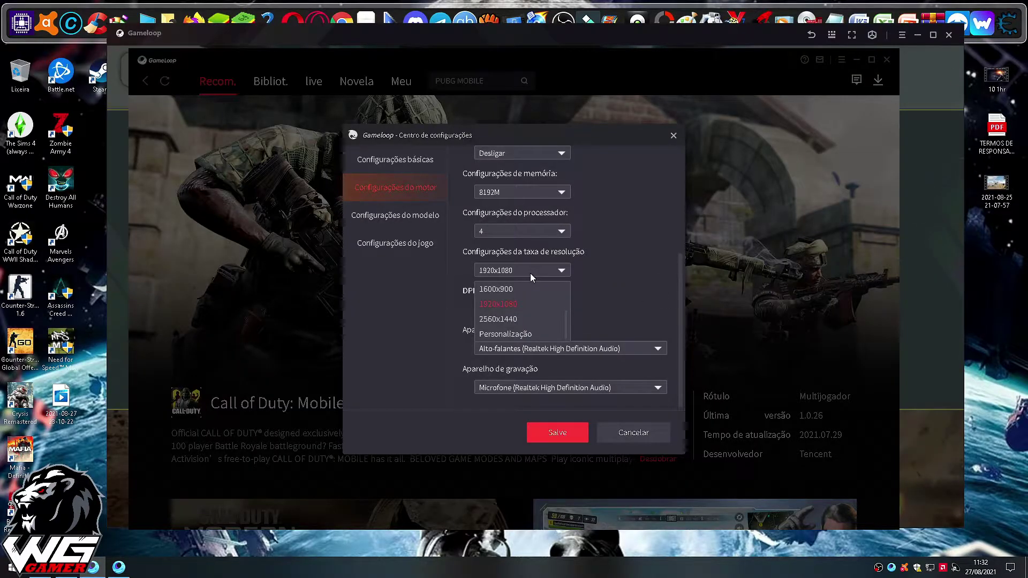
click(525, 302)
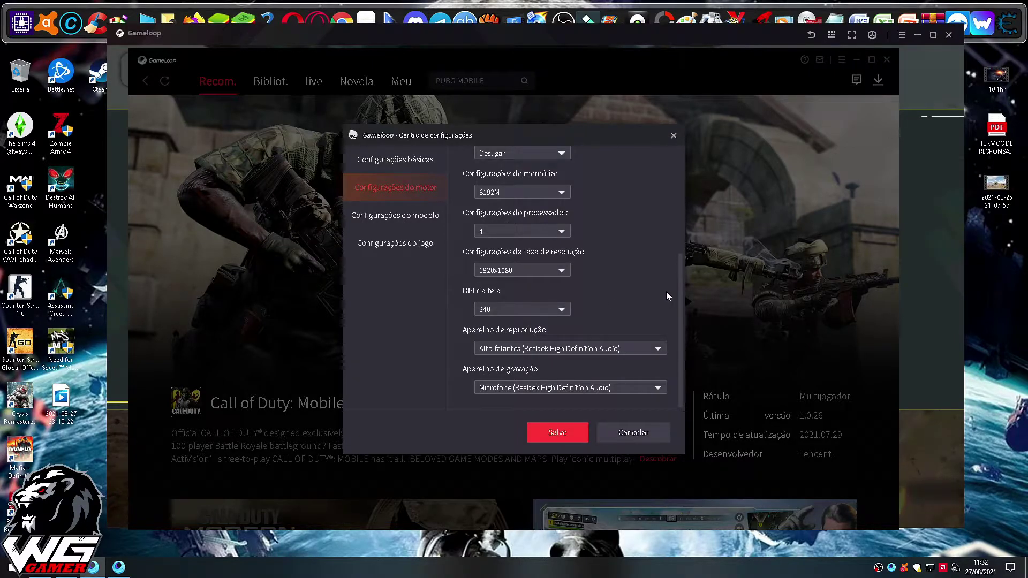
click(563, 309)
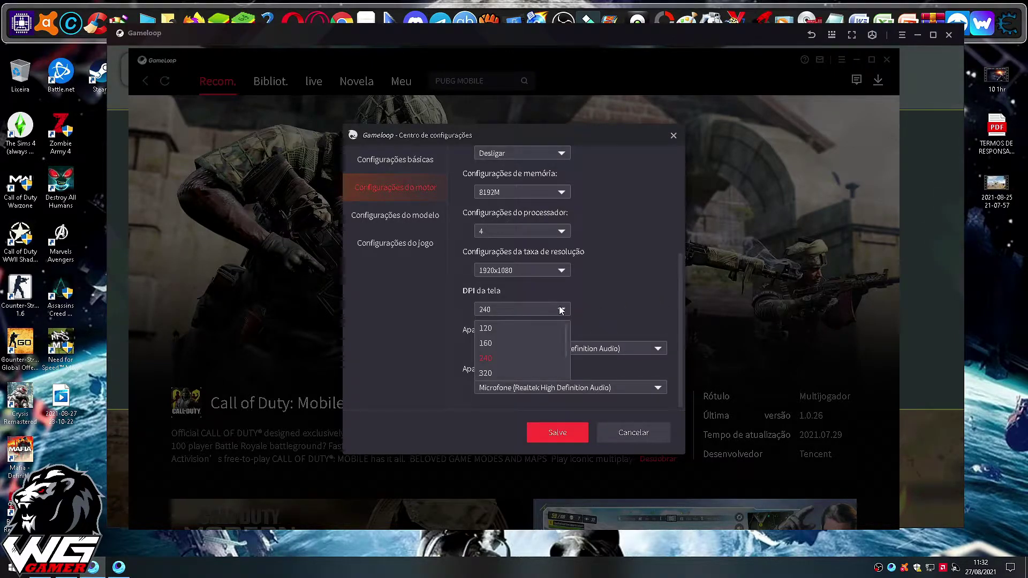
click(528, 277)
click(526, 271)
click(503, 287)
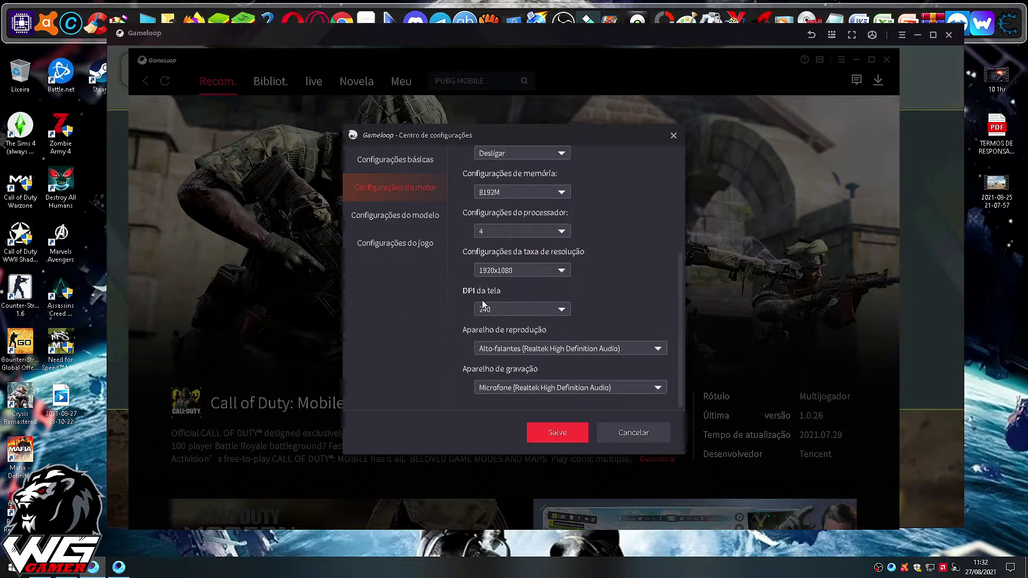
- Set the emulator's screen DPI to 480 in the engine settings
click(493, 309)
click(498, 372)
click(519, 309)
click(514, 370)
click(495, 310)
click(498, 372)
click(503, 310)
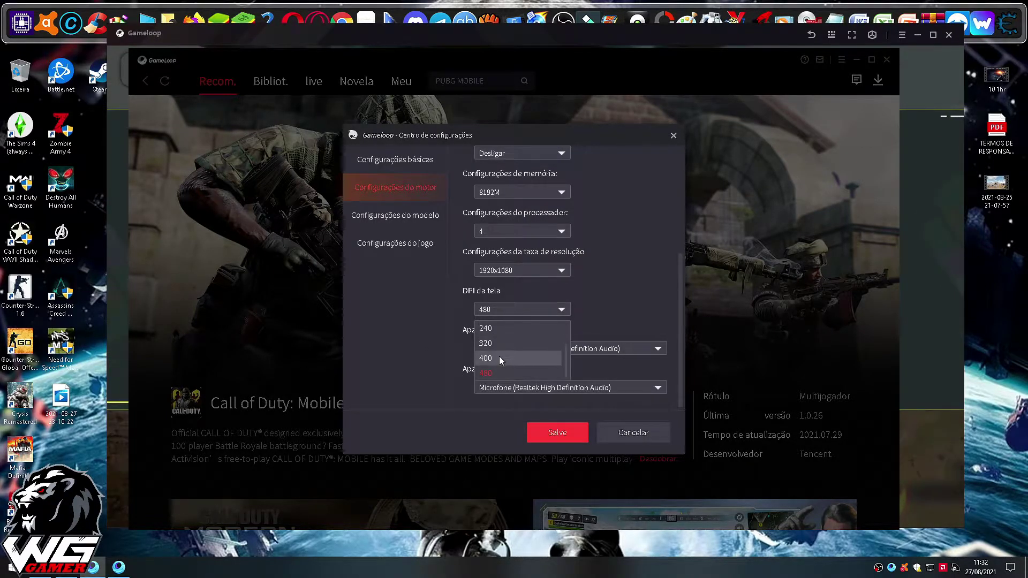
click(499, 373)
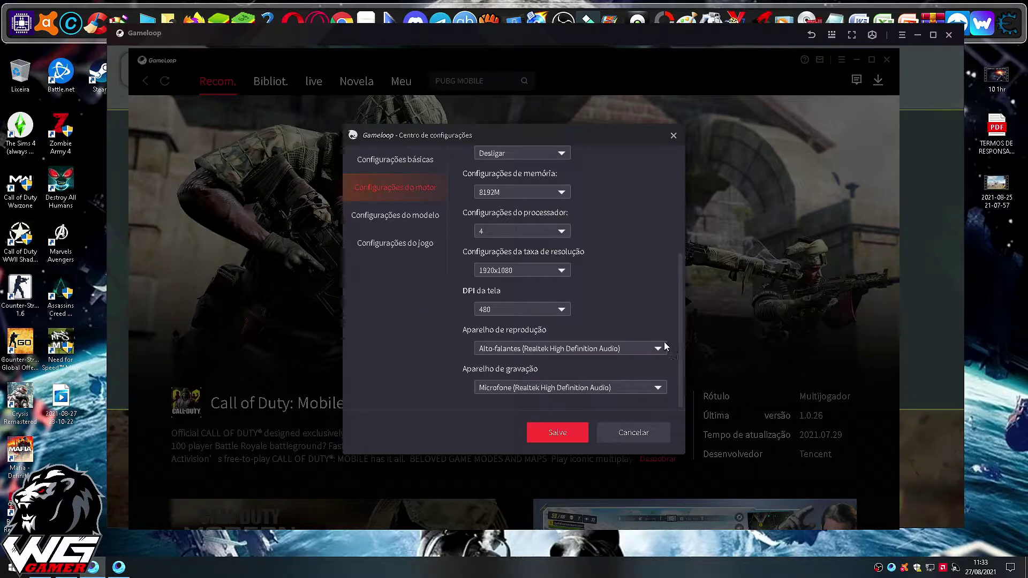
- Set the playback device to Line 1 (Virtual Audio Cable) and keep Microfone (Realtek High Definition Audio) as the recording device
click(543, 349)
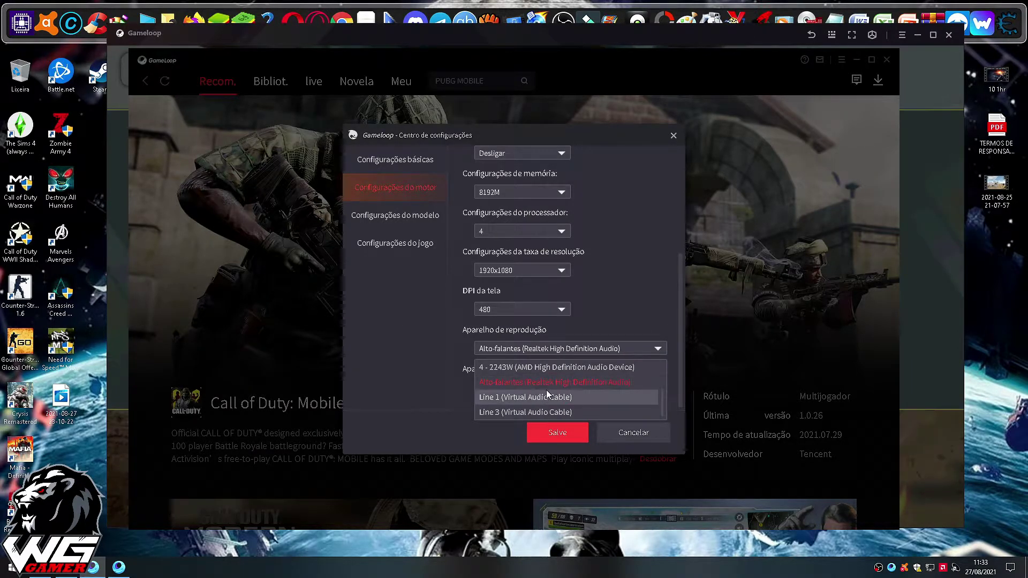
click(535, 398)
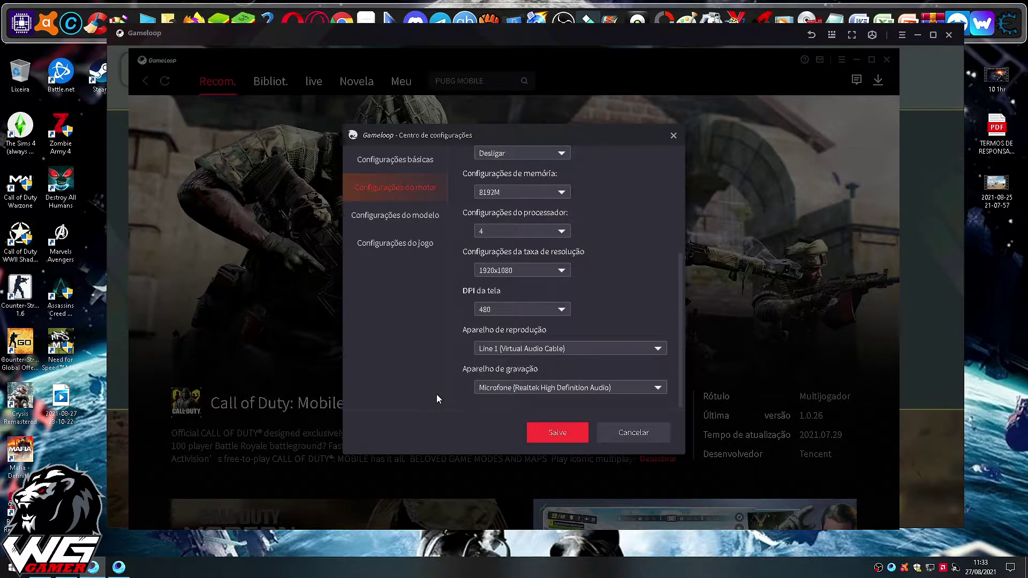
click(487, 388)
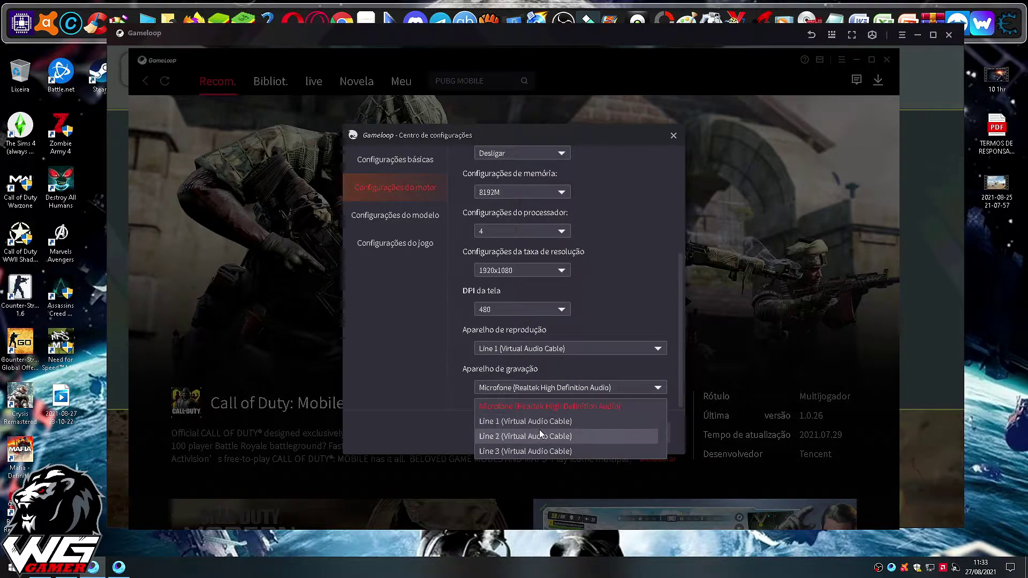
click(510, 409)
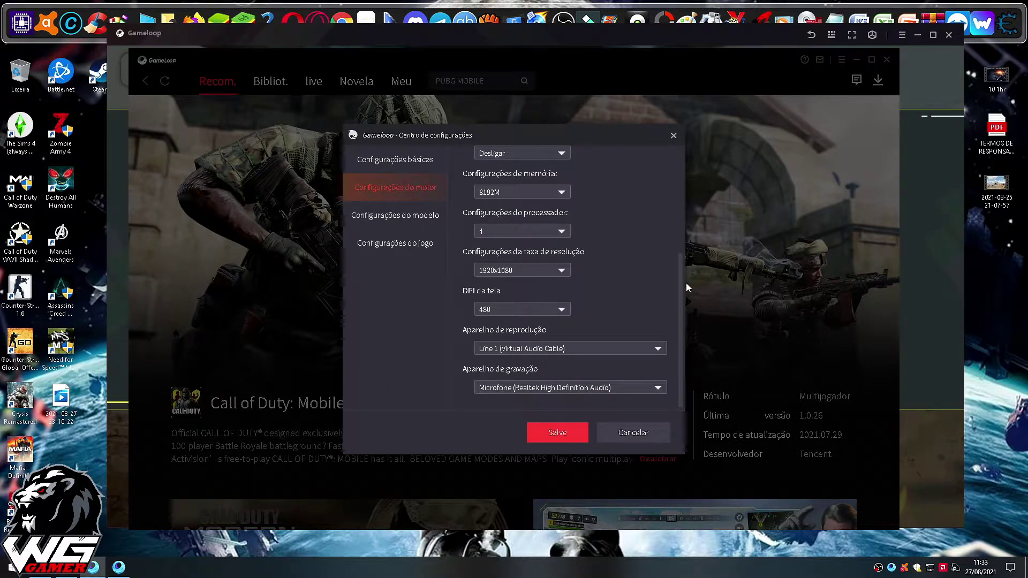
- Check the available phone models in the model settings, keeping ROG 2 selected
scroll(680, 246, up, 3)
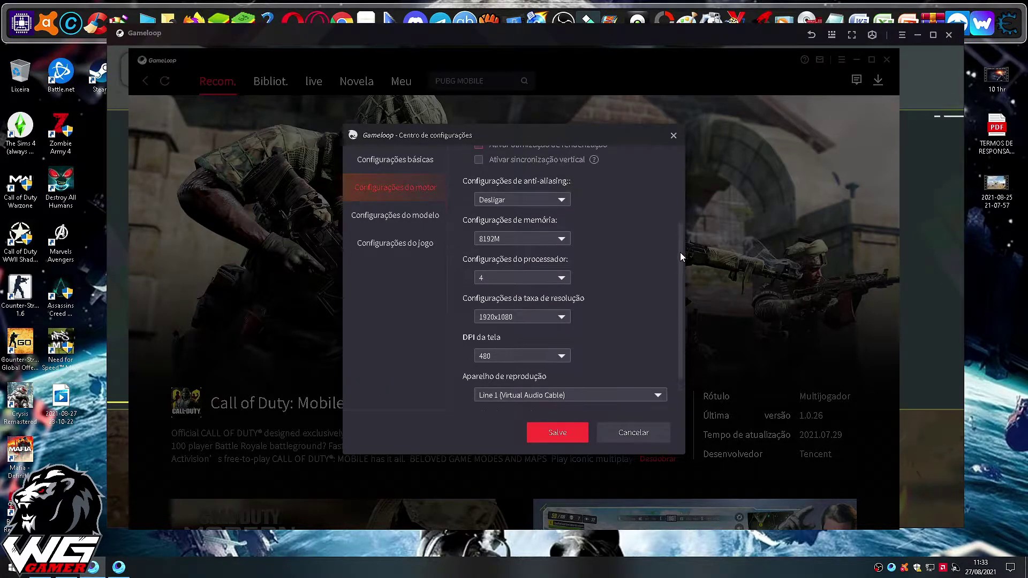
click(379, 216)
click(512, 197)
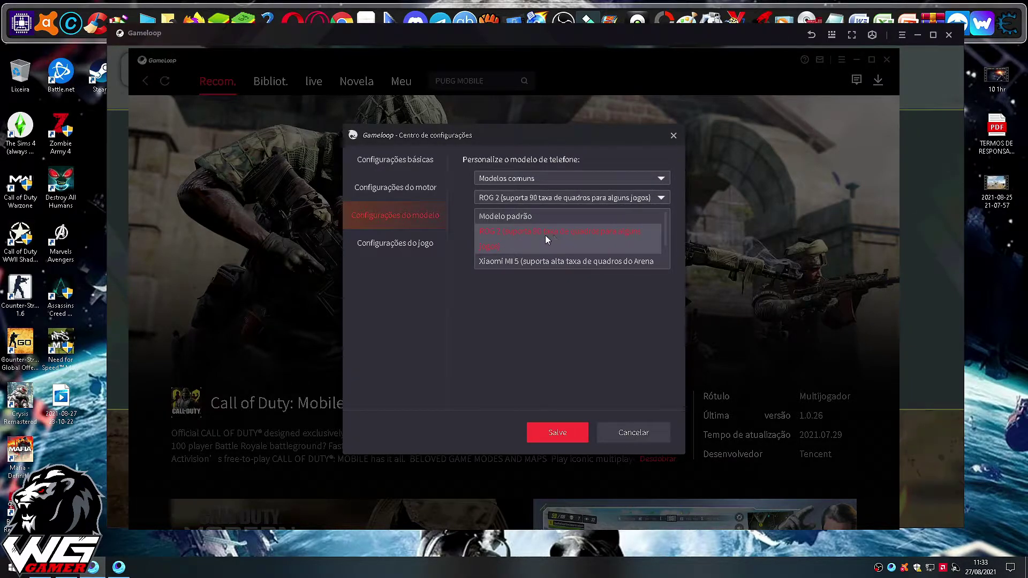
click(353, 266)
- Set Call of Duty Mobile's clarity to HD 1080P and its game quality to HD
click(390, 245)
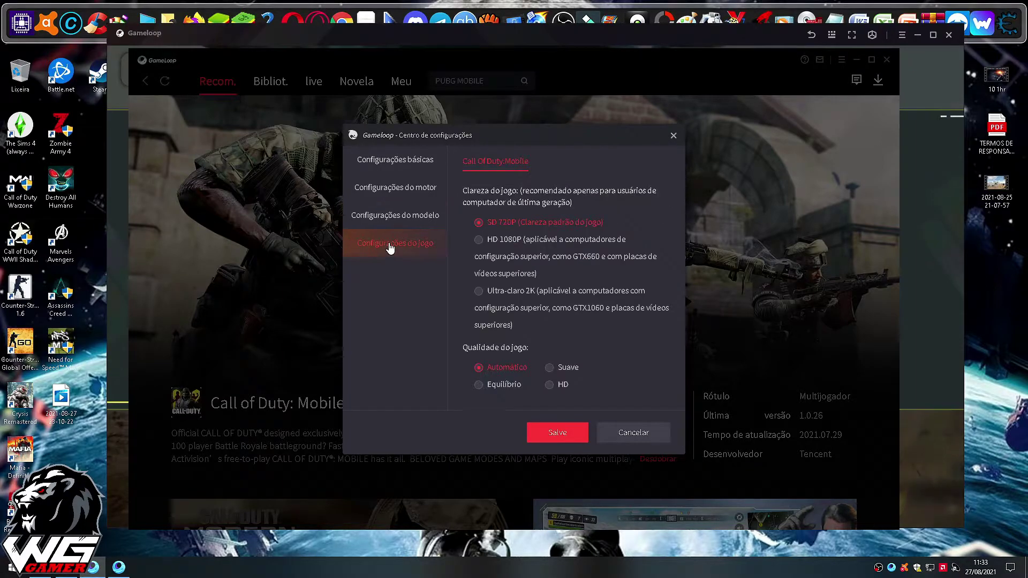
click(479, 239)
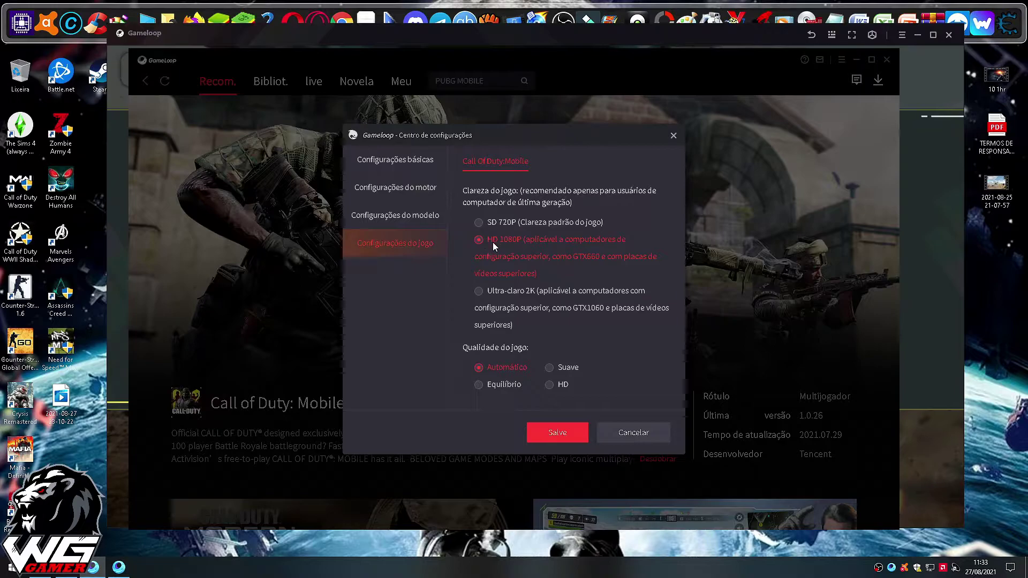
click(551, 385)
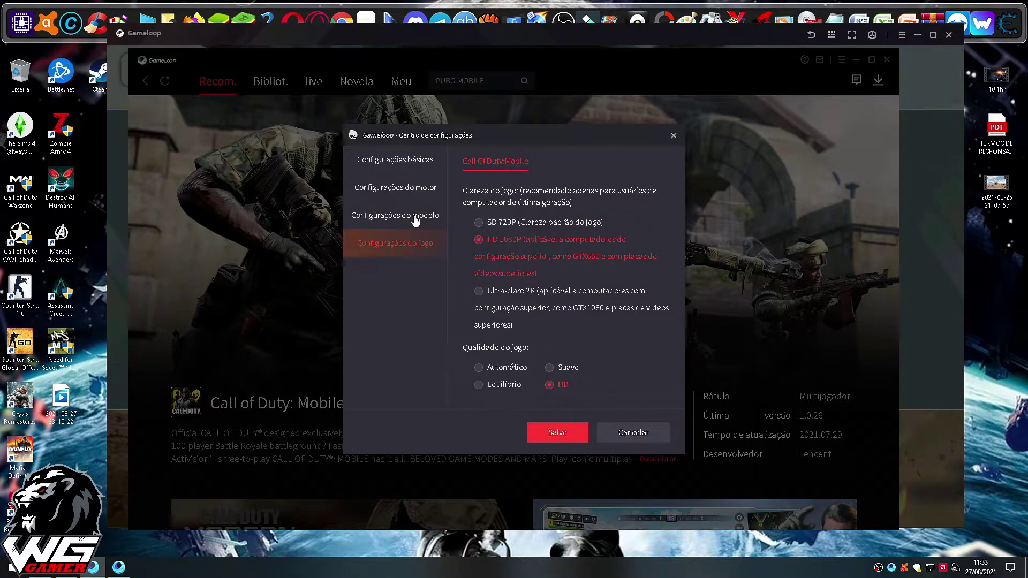
- Review the engine resolution options, game clarity and quality, phone model and basic settings without changing them
click(414, 217)
click(406, 189)
scroll(679, 245, down, 1)
scroll(613, 285, down, 2)
scroll(626, 297, down, 2)
click(547, 273)
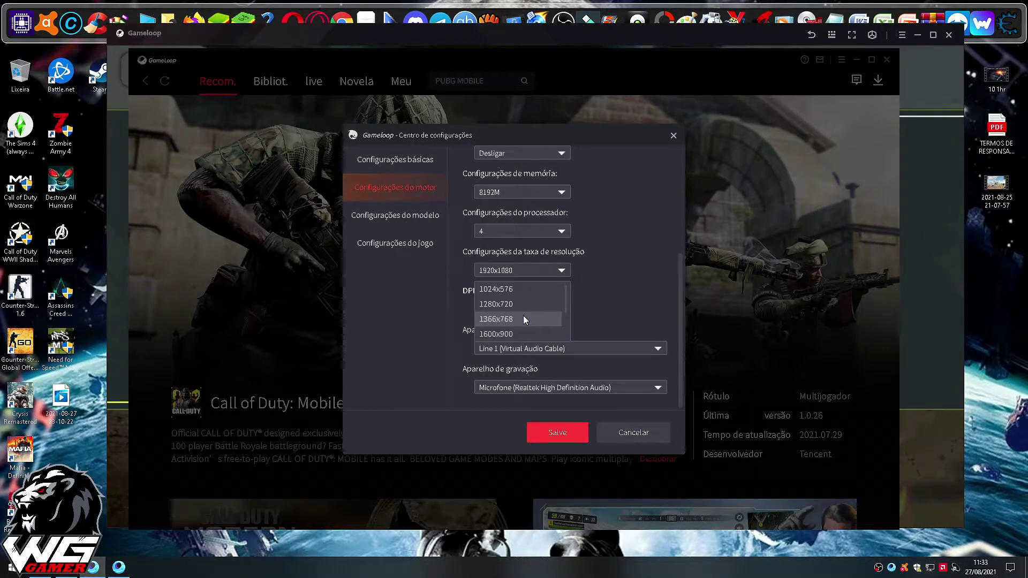
click(389, 246)
click(389, 245)
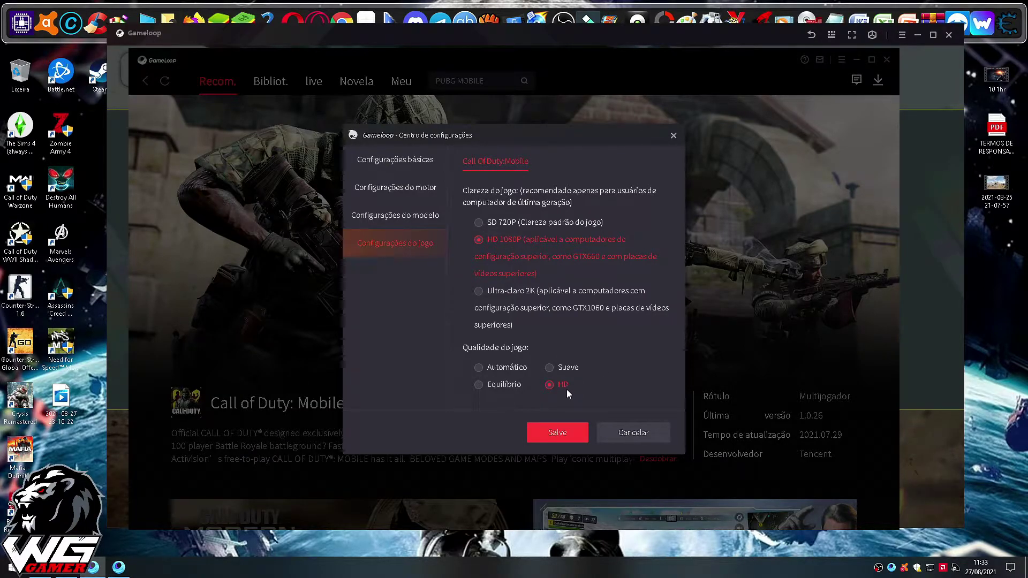
click(395, 222)
click(404, 188)
click(407, 170)
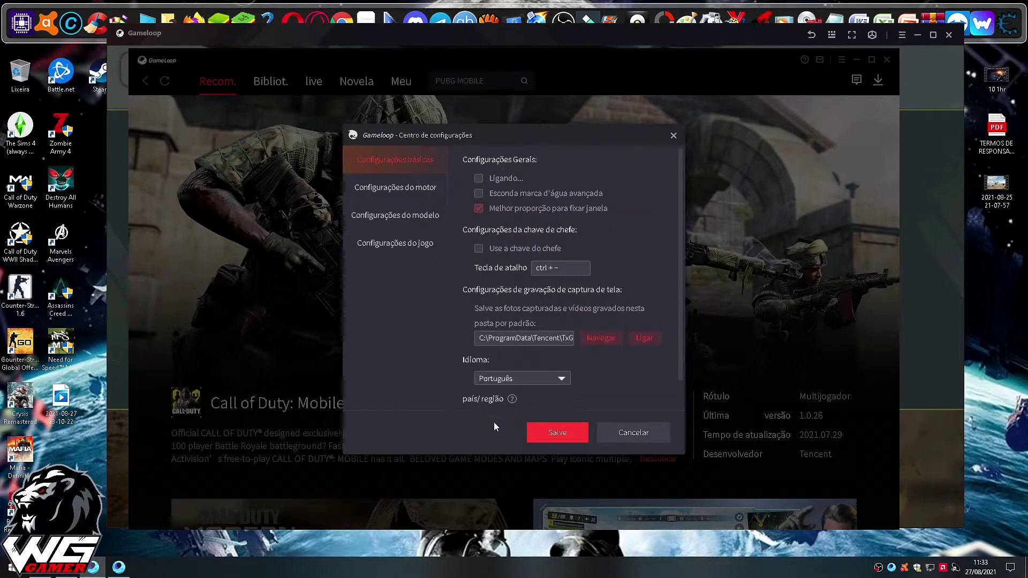
- Save the emulator configuration and close the download manager
click(554, 432)
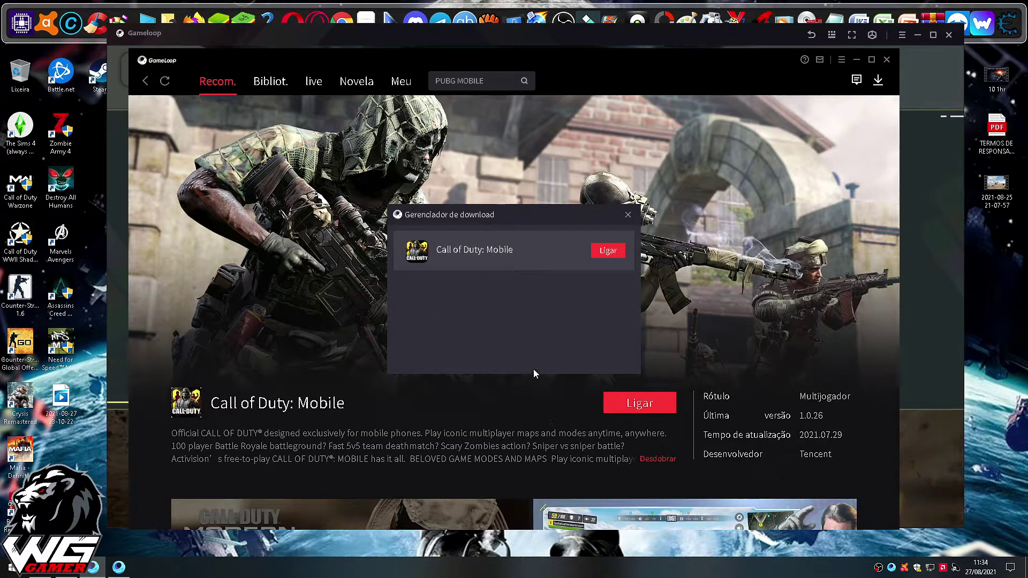
click(627, 217)
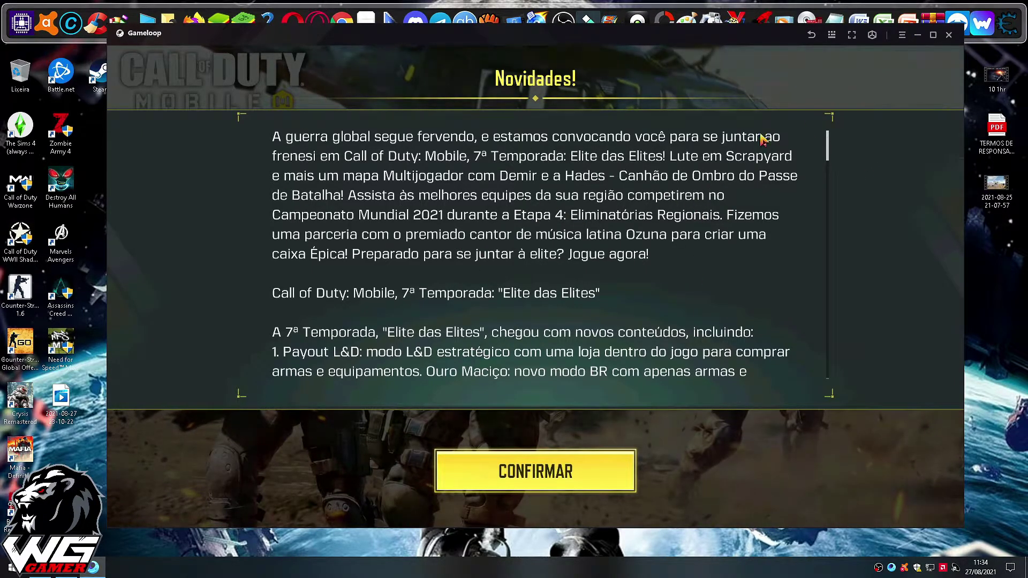
- Clear the emulator's cache and acknowledge its completion
click(901, 37)
click(909, 84)
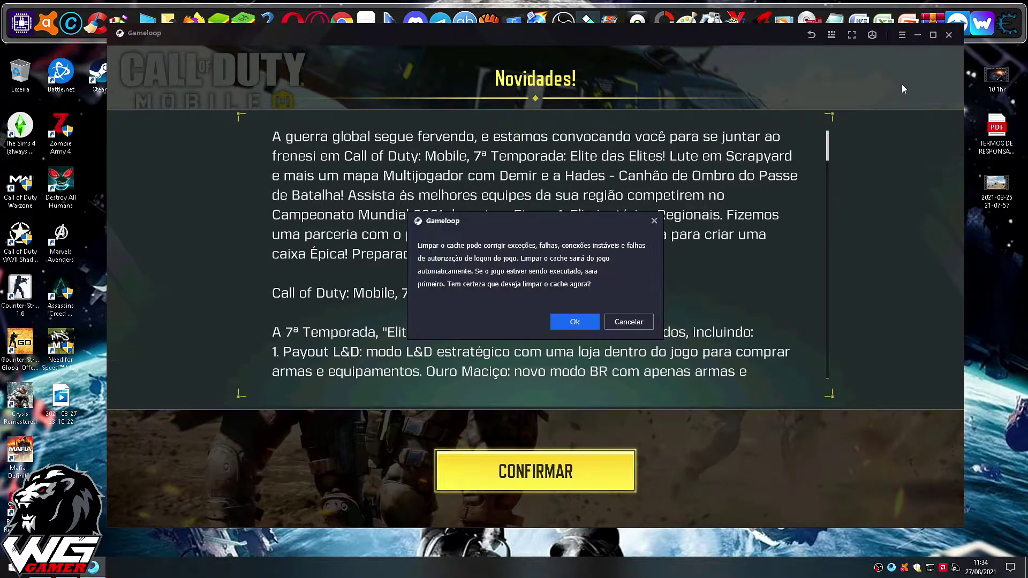
click(579, 321)
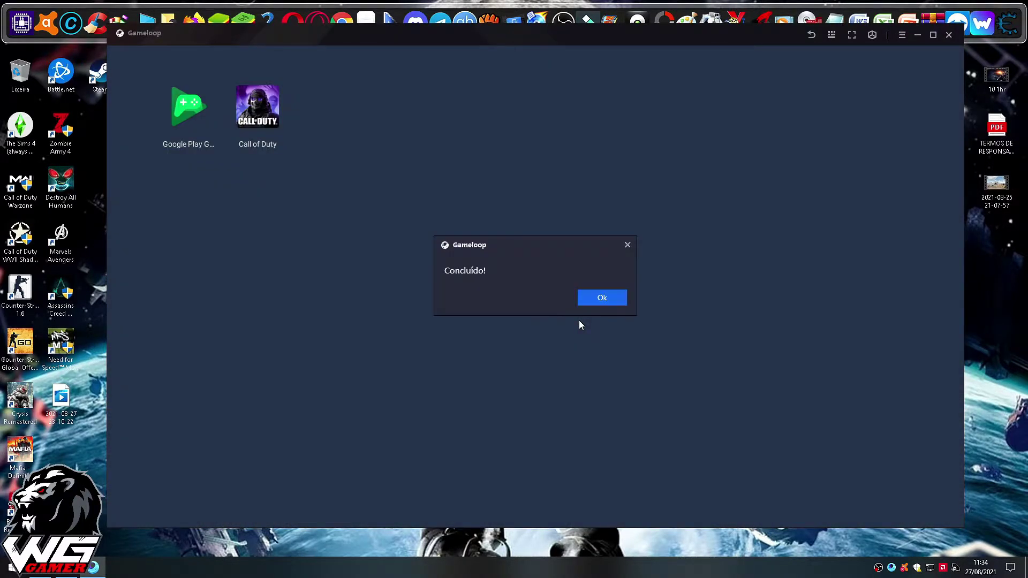
click(605, 298)
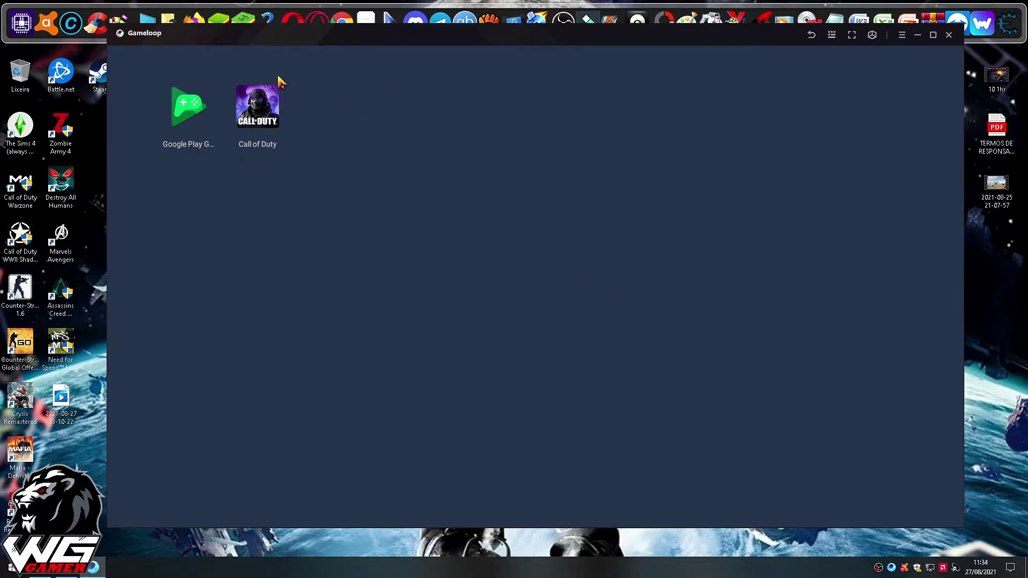
- Turn off location (Localização) in the emulator's Android settings and return to the home screen
drag(259, 43, 281, 40)
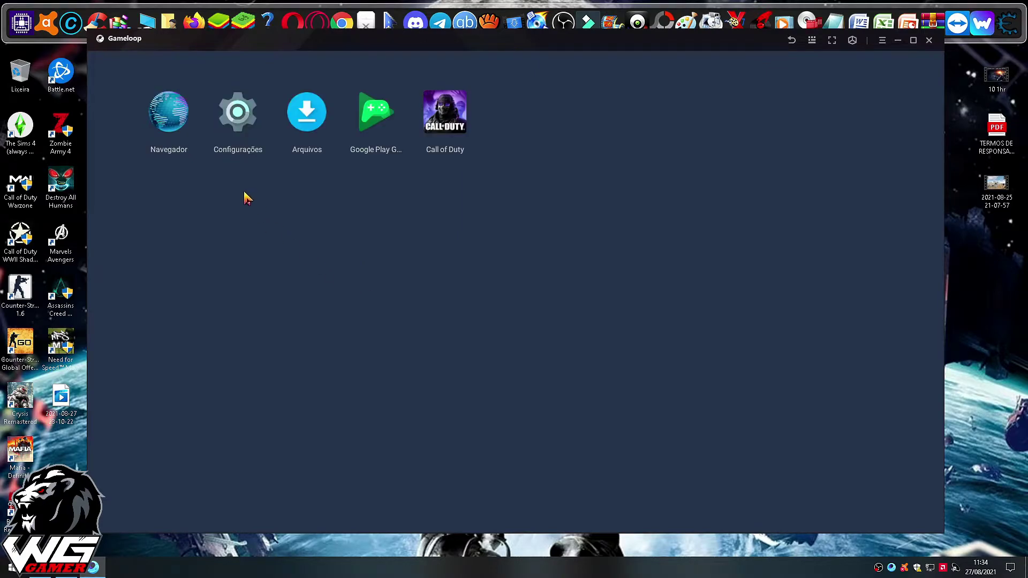
click(238, 119)
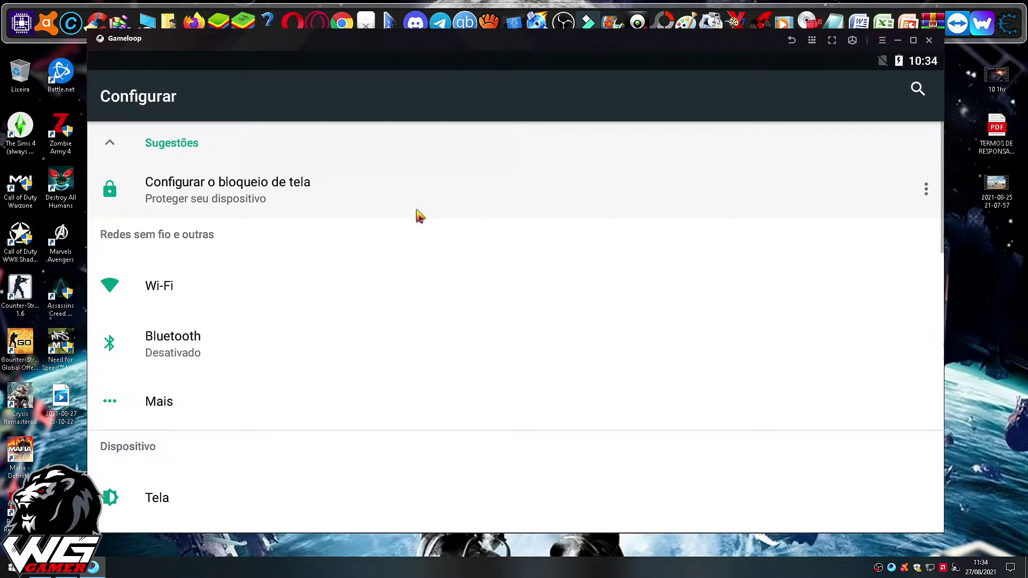
scroll(419, 360, down, 4)
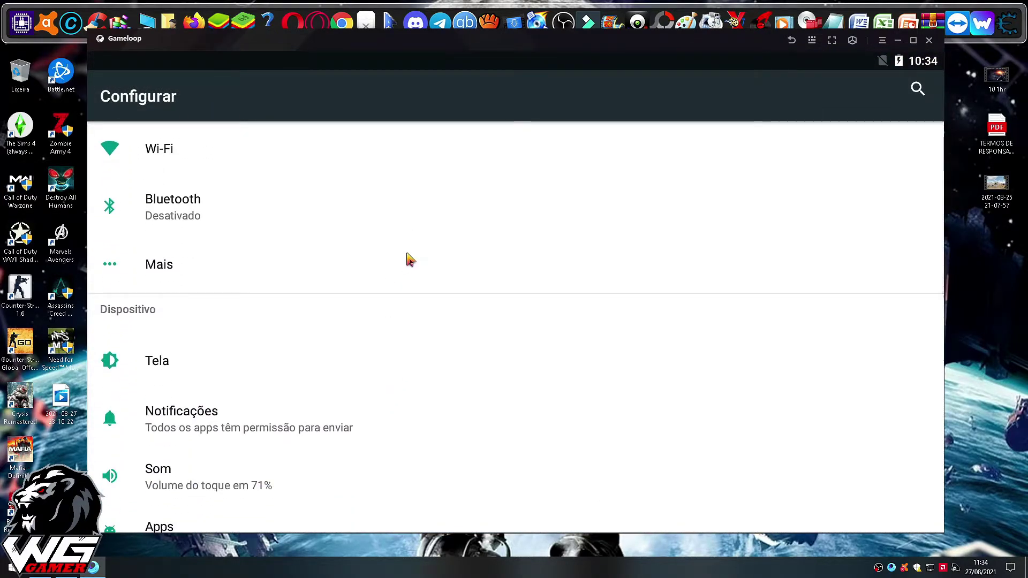
scroll(370, 310, down, 3)
scroll(380, 332, down, 3)
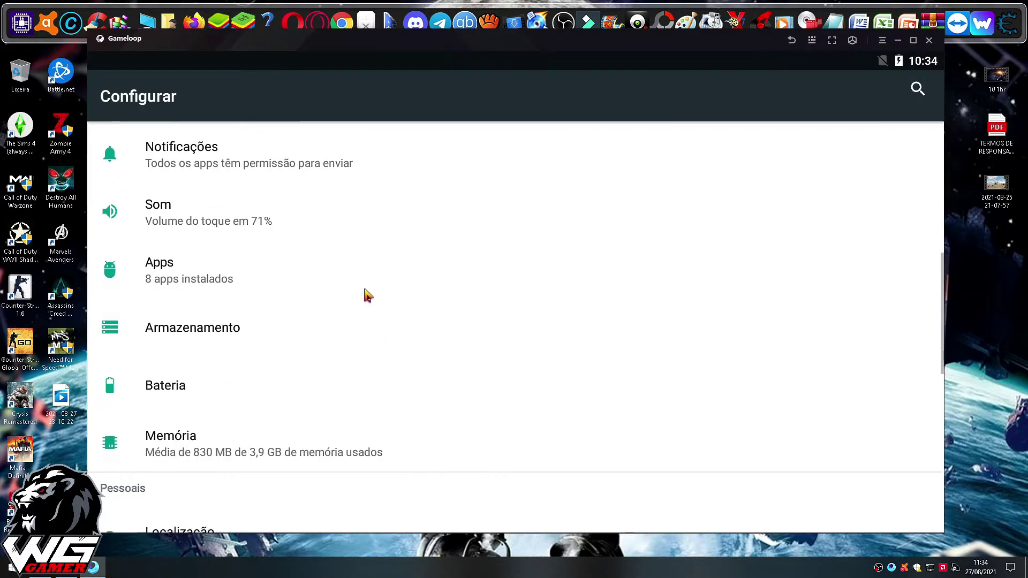
scroll(338, 370, down, 5)
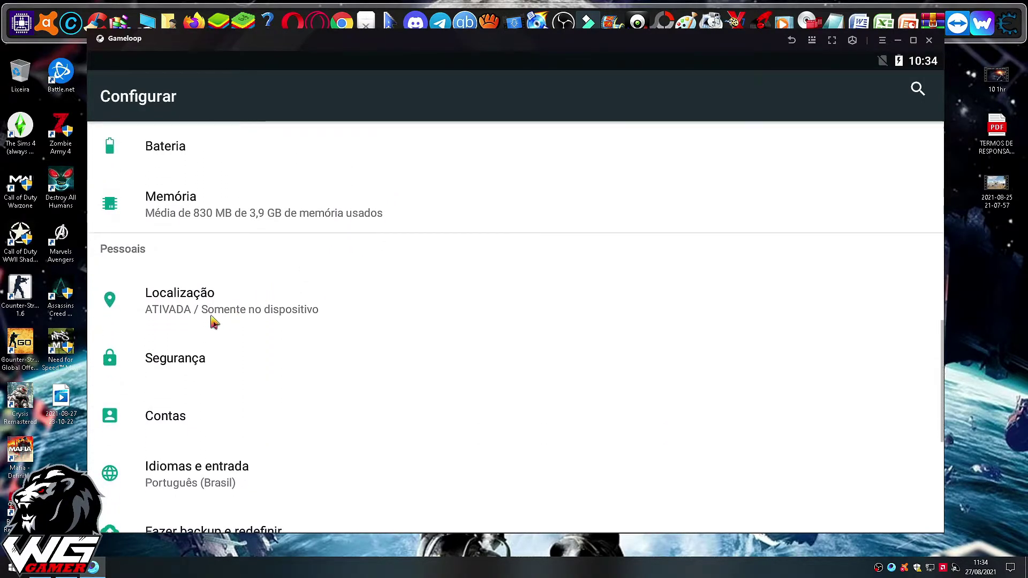
click(187, 308)
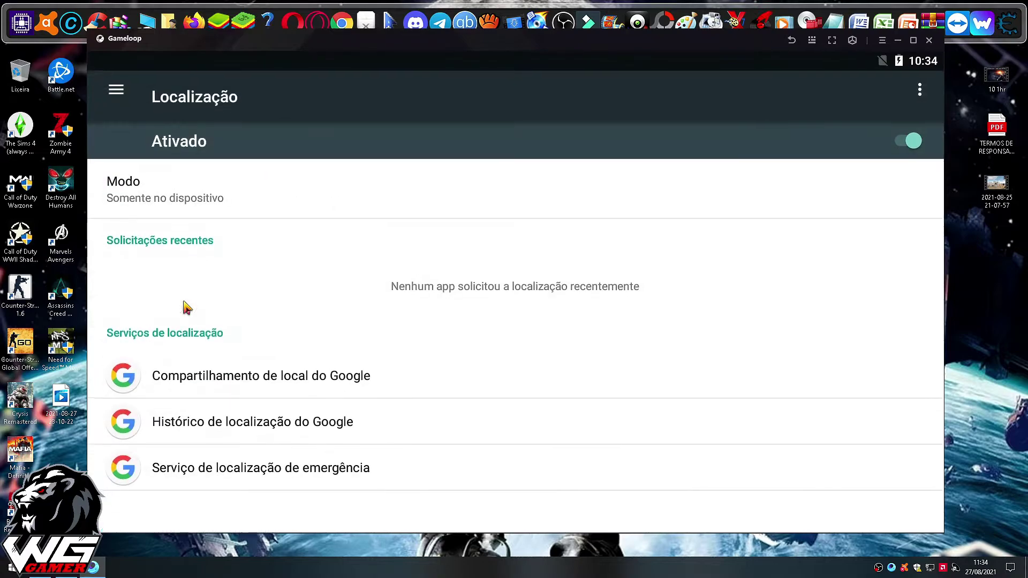
click(903, 141)
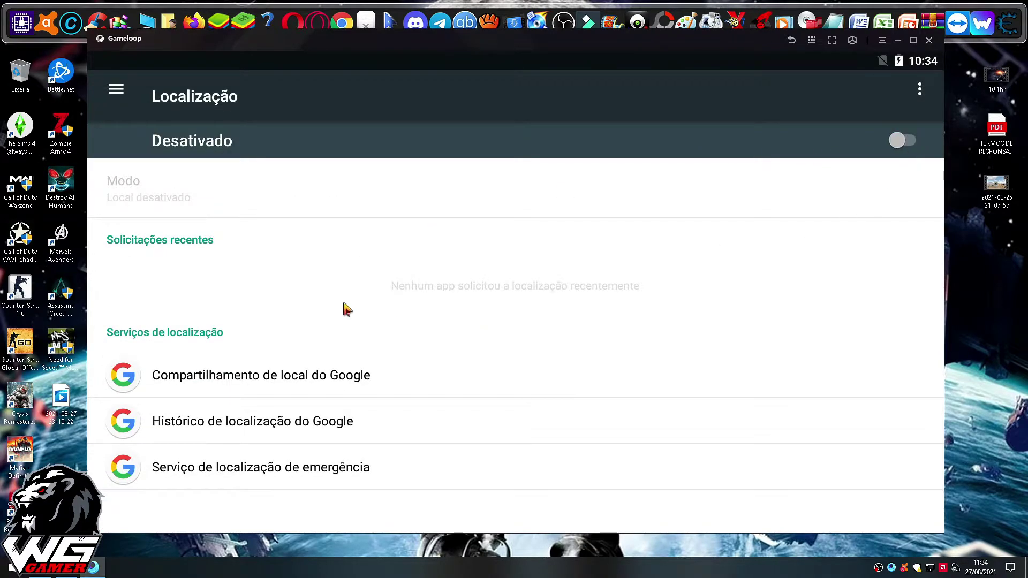
click(791, 40)
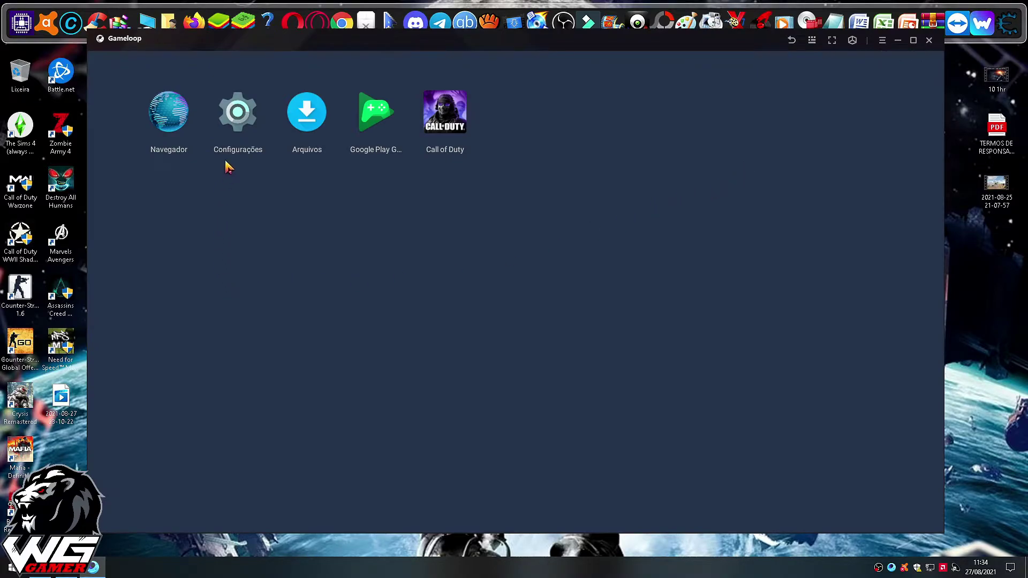
- Check the notification status of the installed apps in the emulator's Android settings
click(240, 111)
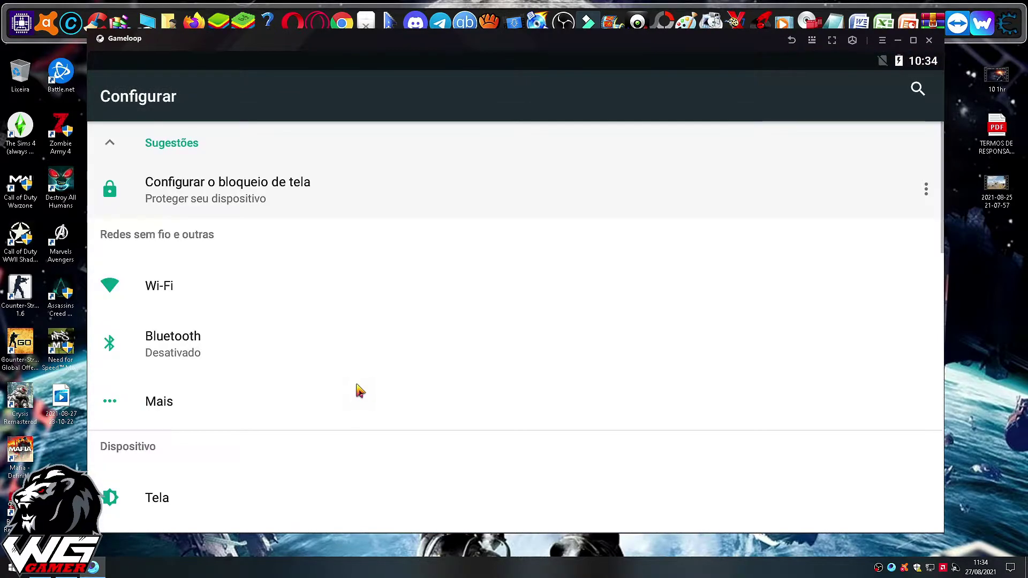
drag(374, 401, 390, 206)
click(380, 346)
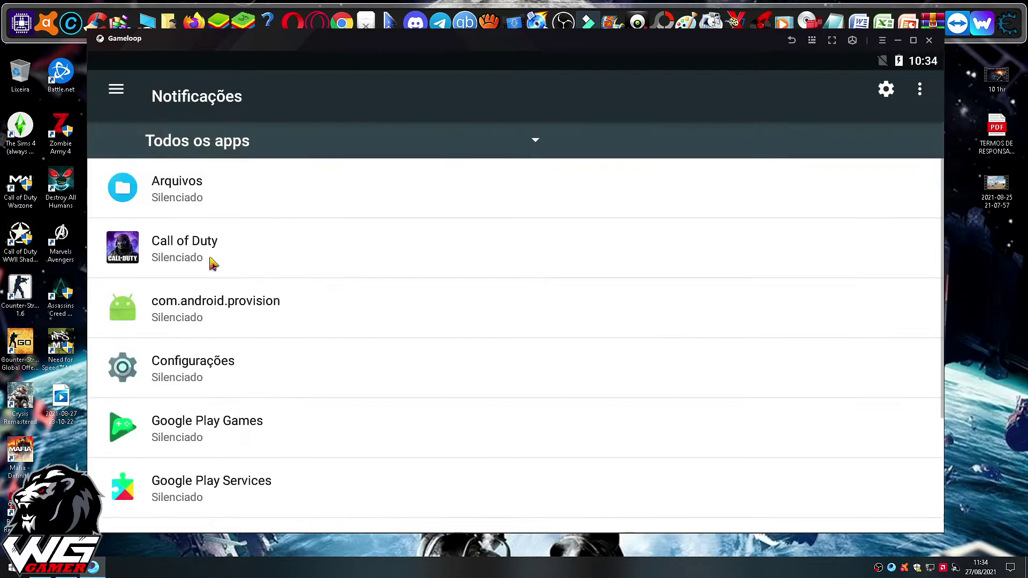
click(791, 43)
- Turn off automatic date and time and automatic time zone in the Android date and time (Data e hora) settings
drag(339, 370, 356, 202)
drag(355, 348, 340, 215)
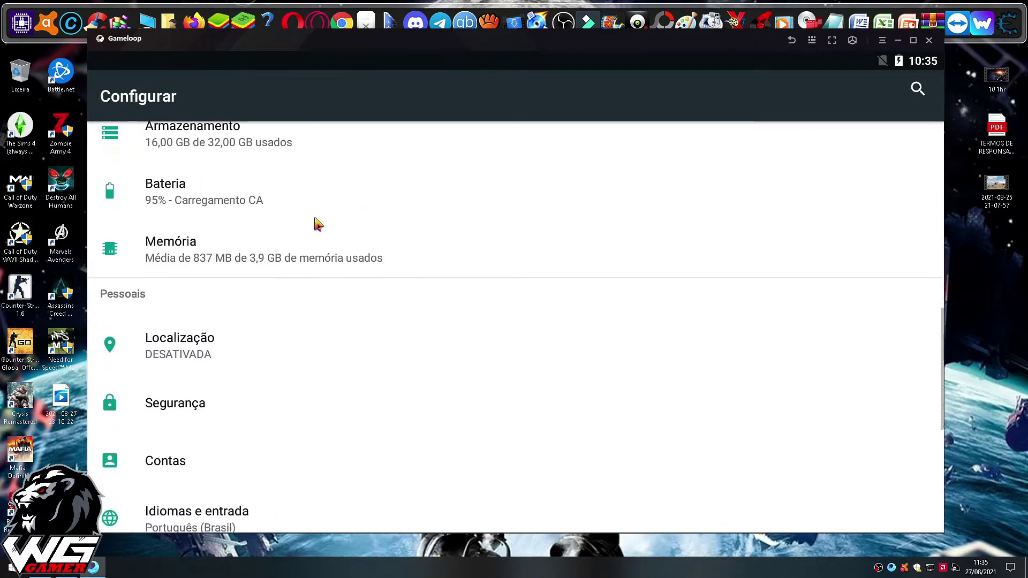
drag(206, 355, 246, 211)
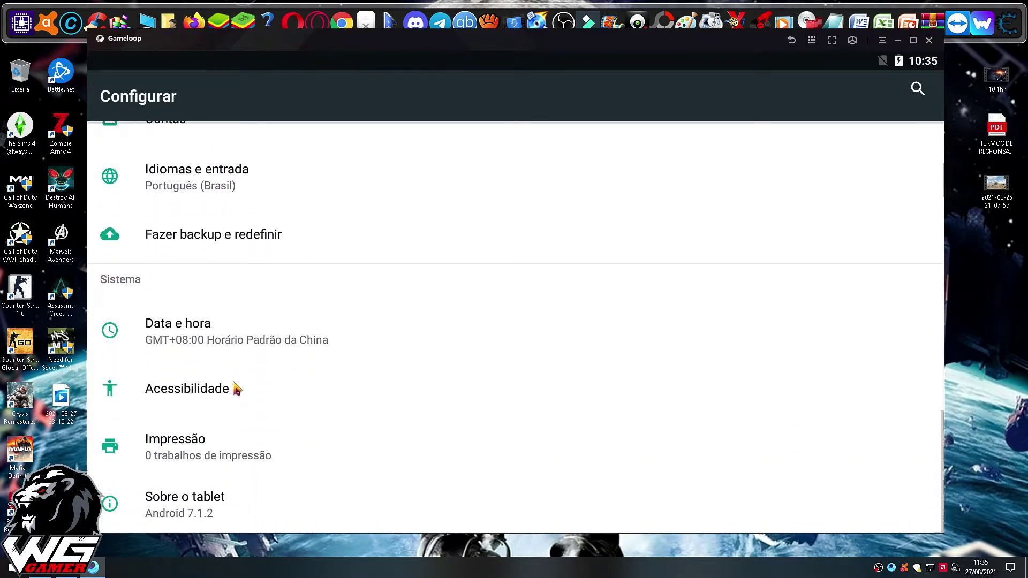
click(266, 348)
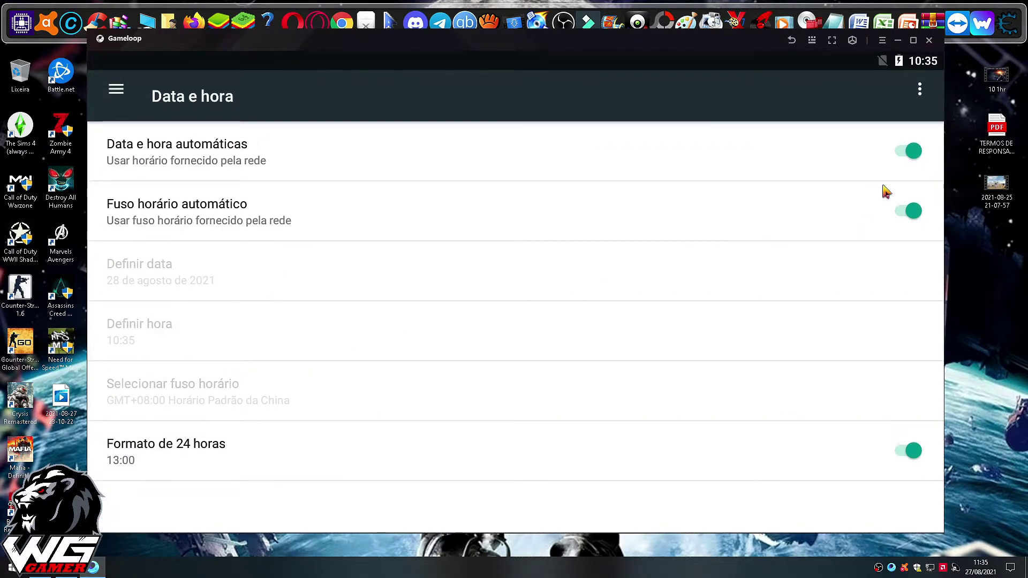
click(913, 152)
click(911, 210)
- Set the emulator's time zone to the Brasília standard time, GMT-03:00
drag(909, 468, 364, 350)
click(258, 398)
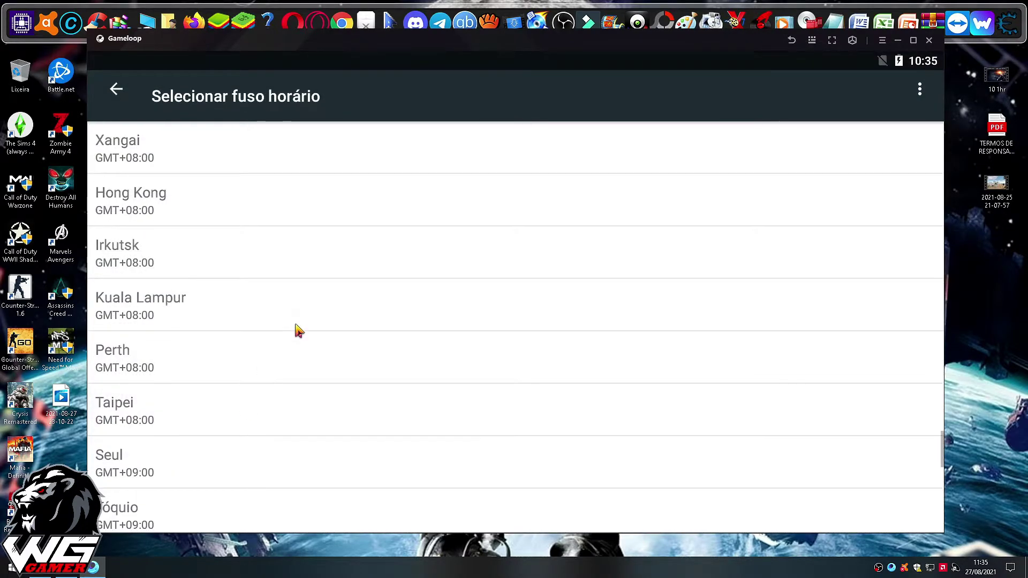
scroll(298, 357, down, 12)
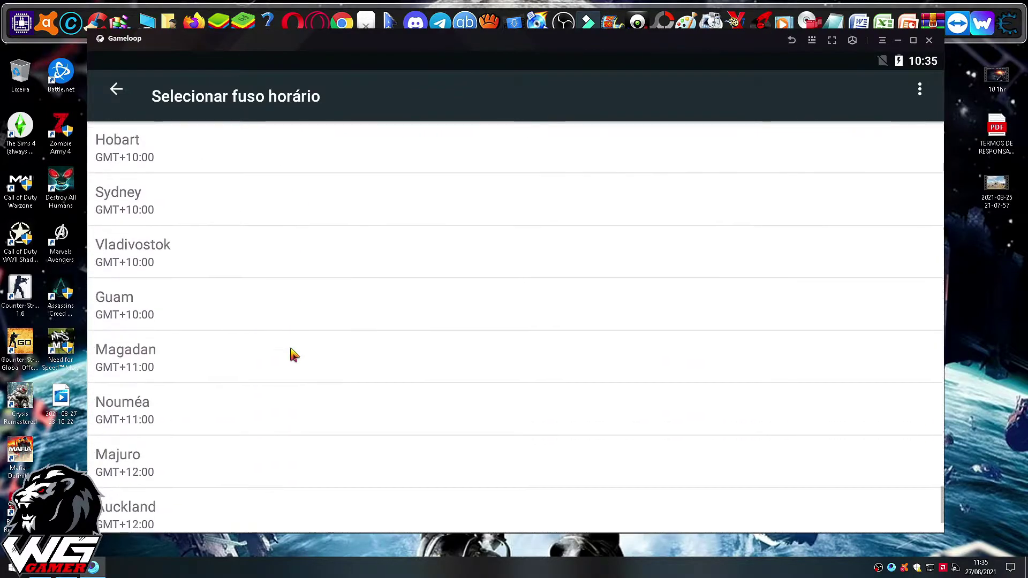
scroll(291, 335, up, 8)
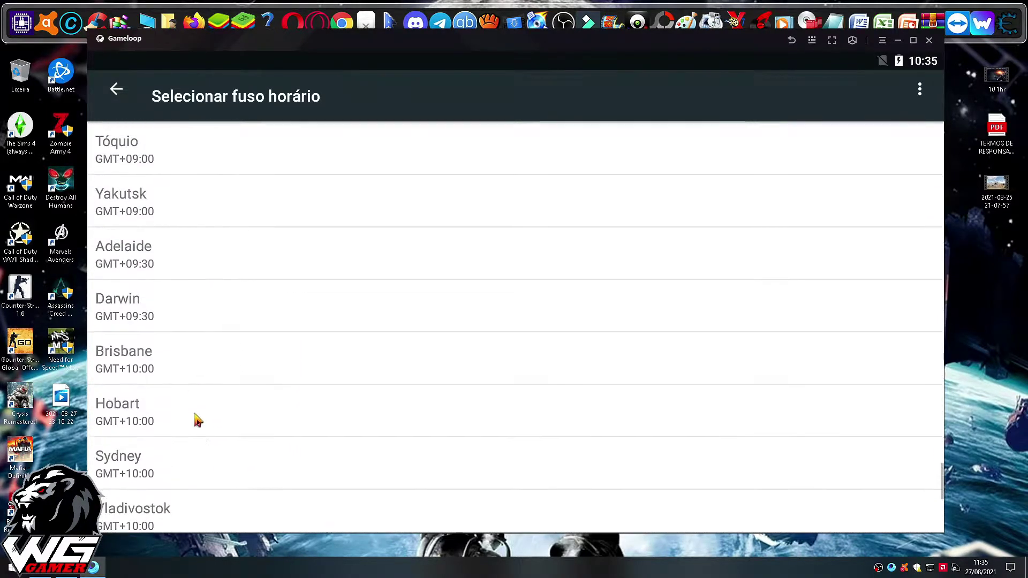
scroll(198, 357, up, 11)
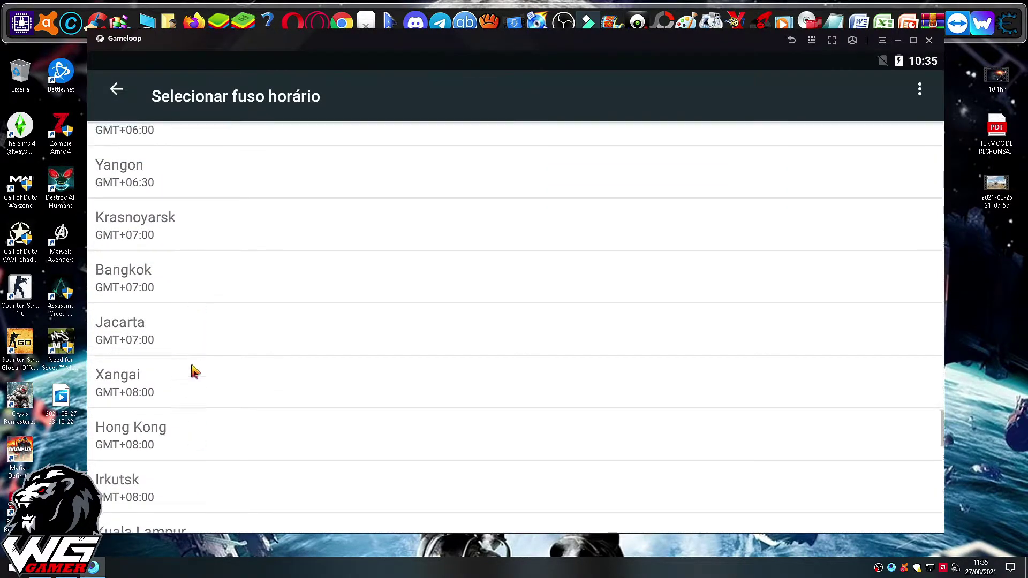
scroll(184, 362, up, 11)
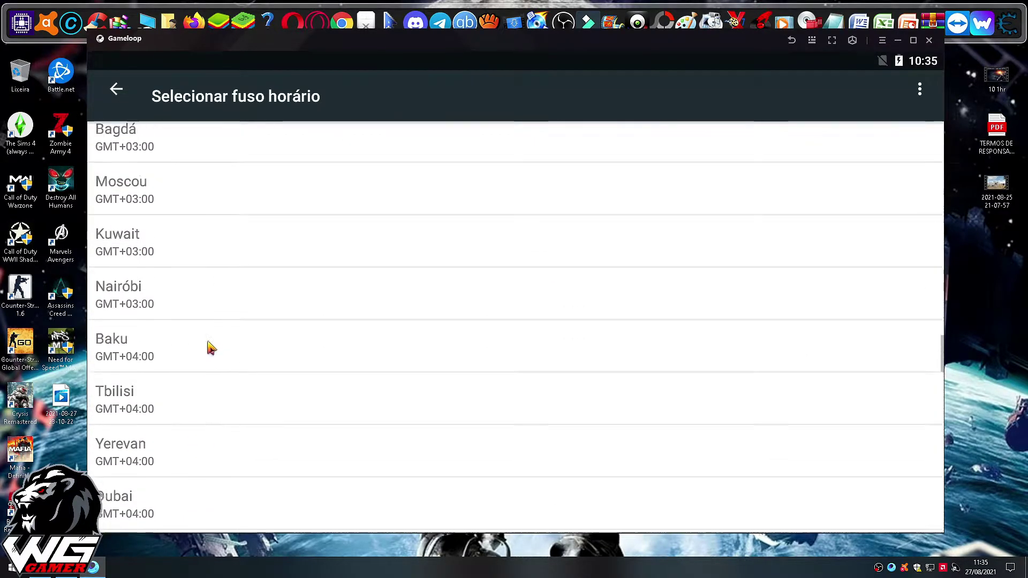
scroll(185, 295, up, 12)
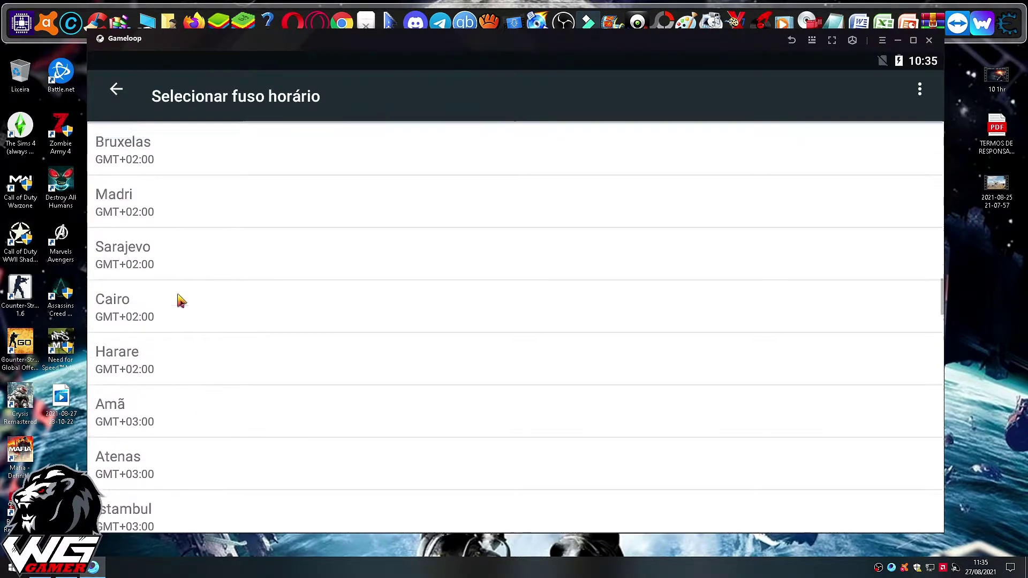
scroll(171, 366, up, 12)
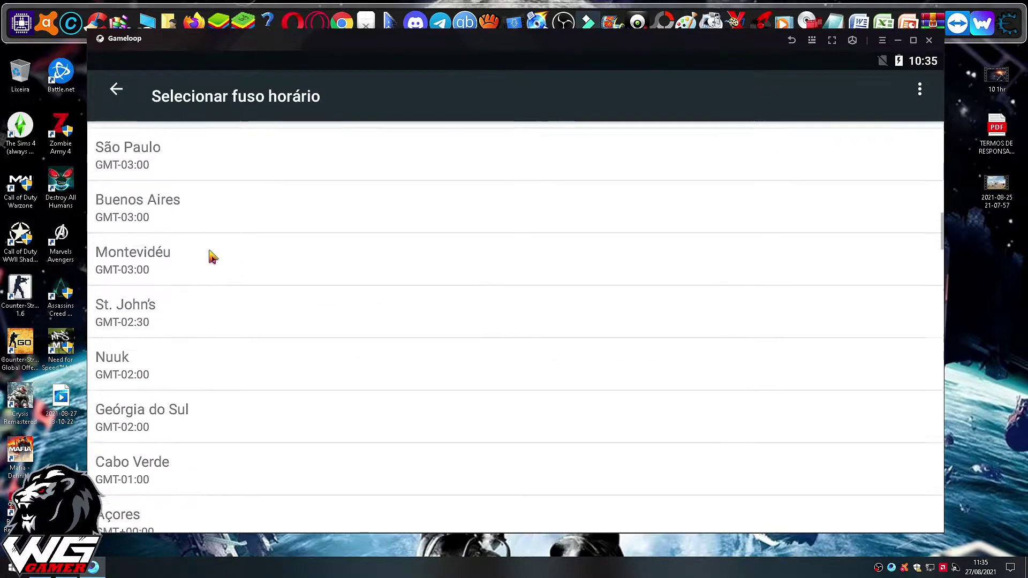
click(156, 360)
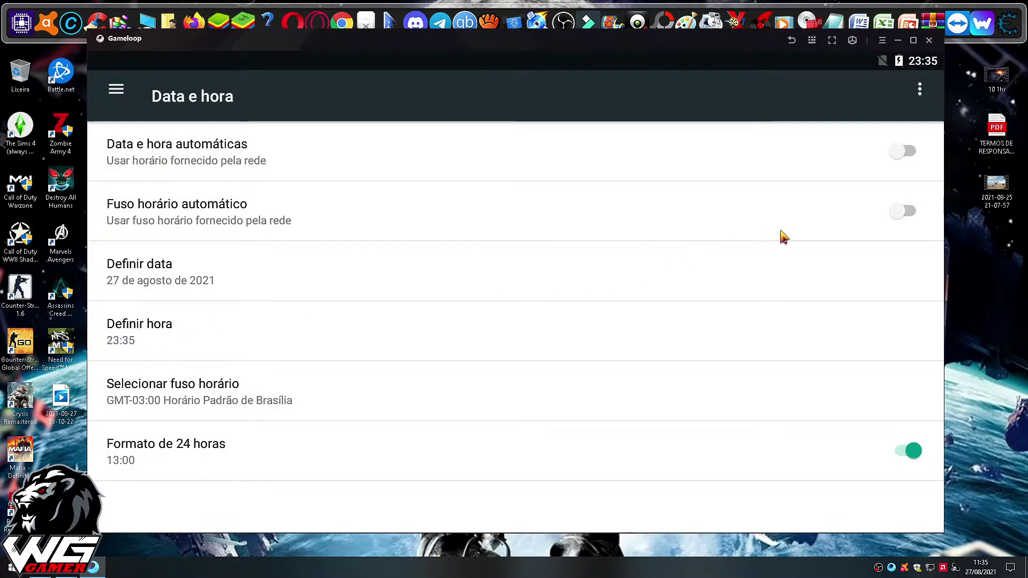
- Re-enable automatic date and time and automatic time zone, and compare the emulator's date and time with the Windows clock
click(900, 158)
click(900, 214)
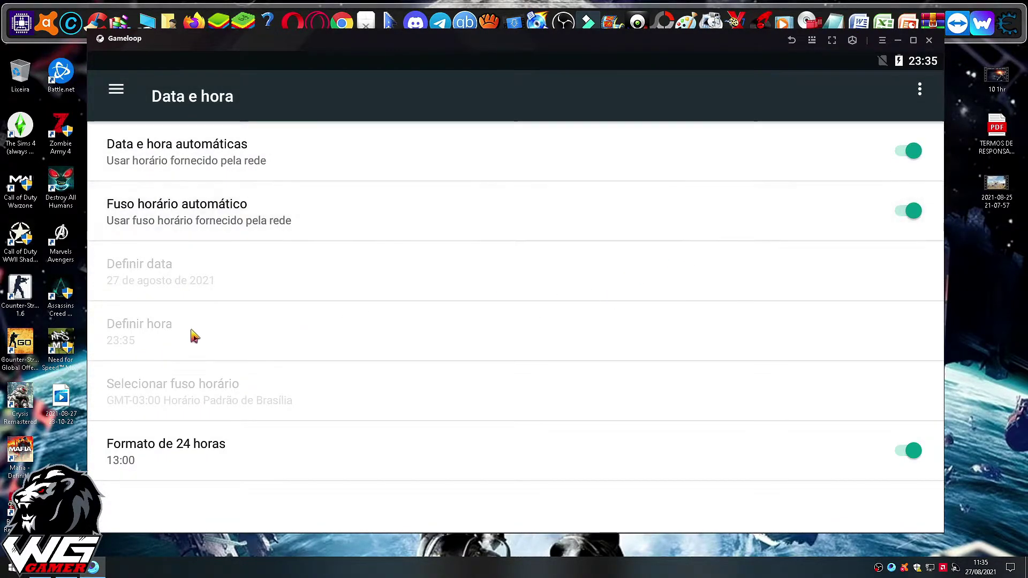
click(975, 572)
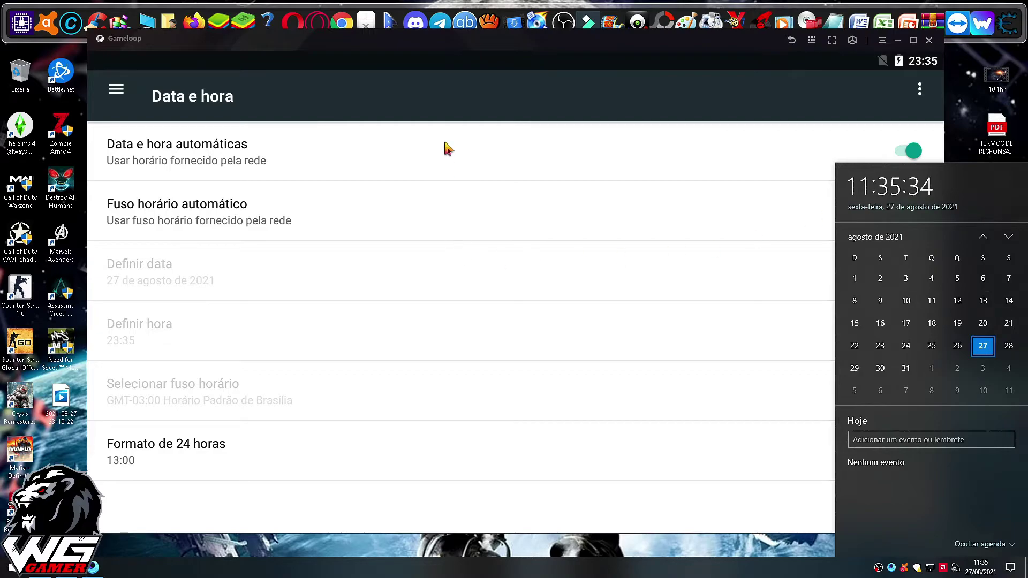
click(395, 135)
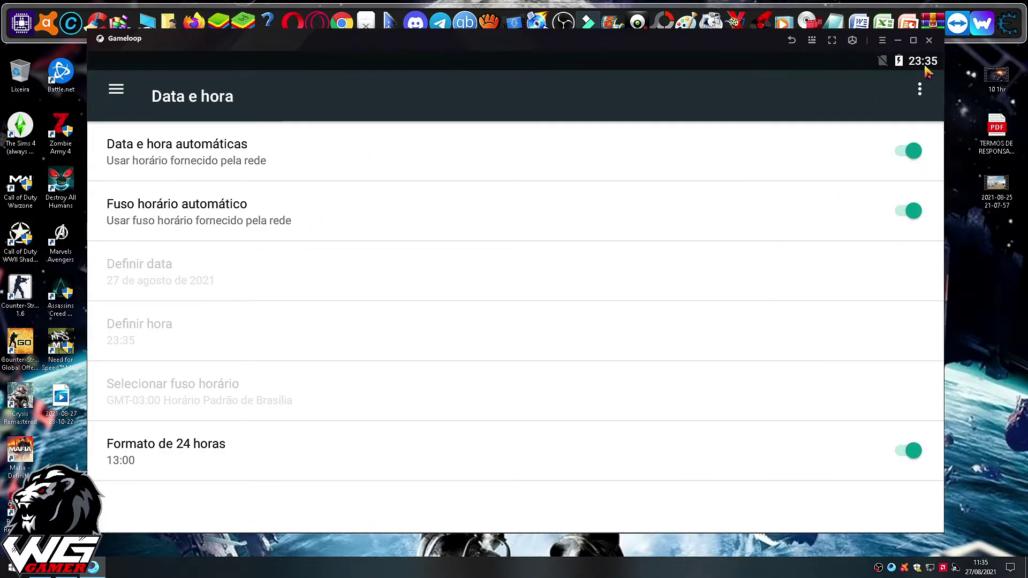
click(795, 43)
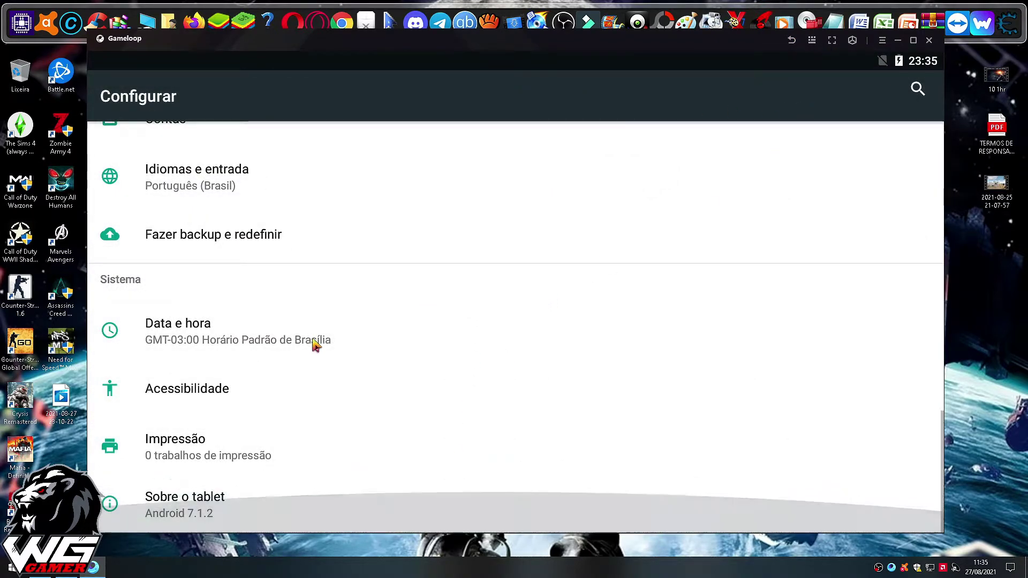
- Try to unlock the developer options through the build number (Número da versão) in the tablet information (Sobre o tablet)
scroll(238, 438, up, 2)
scroll(259, 484, down, 2)
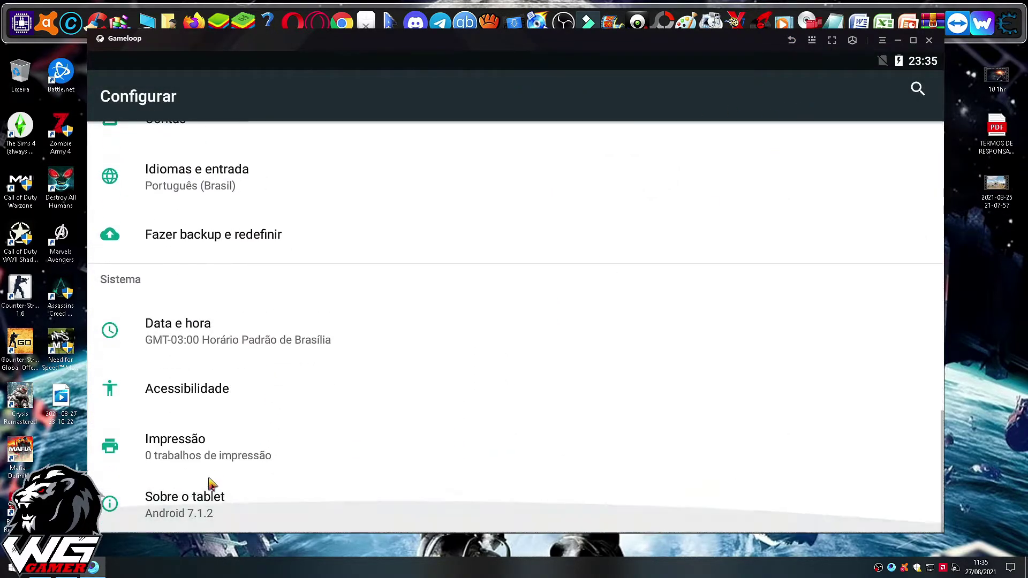
click(224, 514)
scroll(244, 490, down, 1)
scroll(257, 482, down, 2)
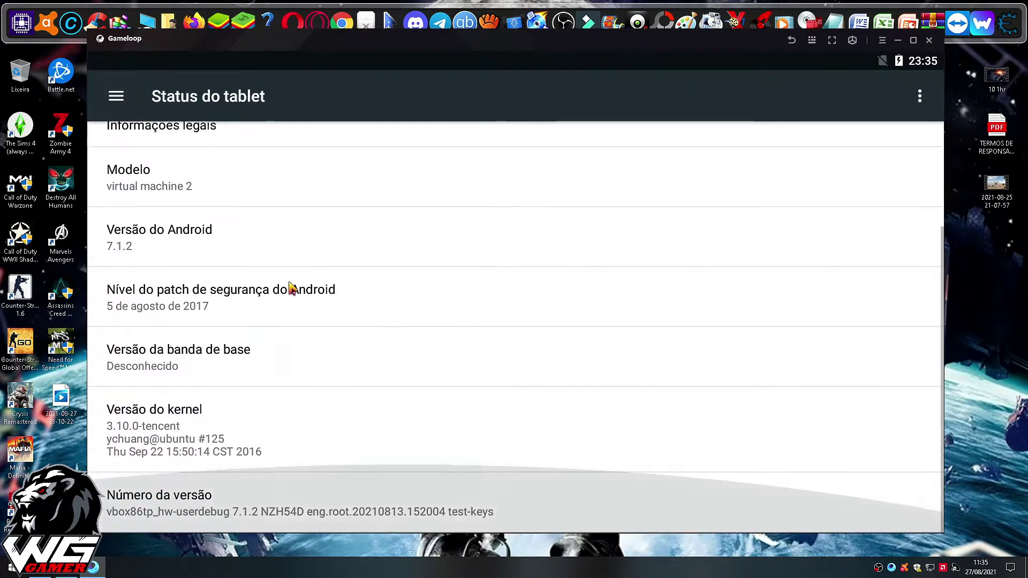
click(214, 512)
click(214, 512)
click(214, 512)
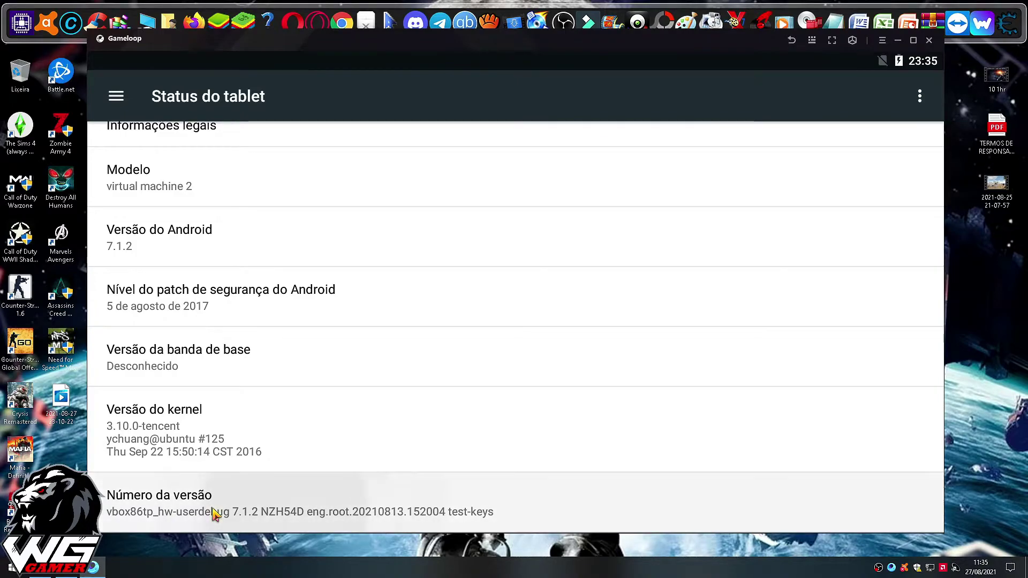
- View the Android version's logo screen from the tablet information and return to the emulator's home screen
scroll(259, 376, up, 3)
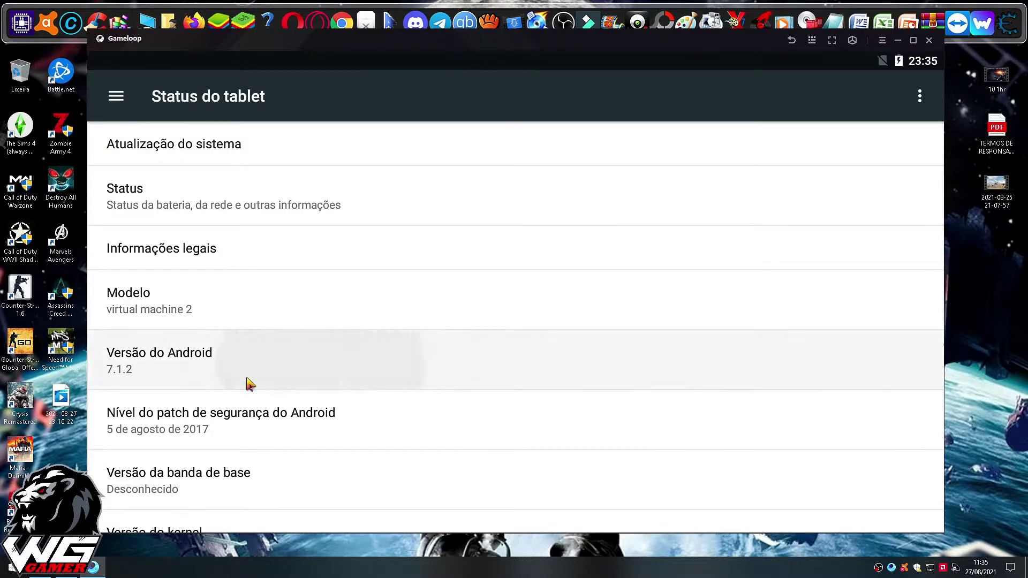
scroll(213, 223, up, 2)
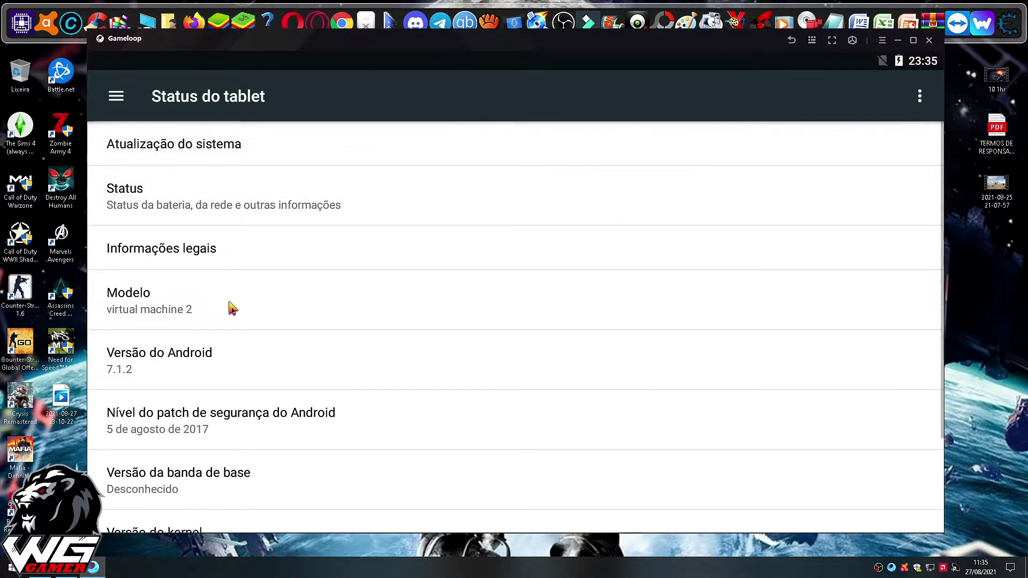
click(240, 351)
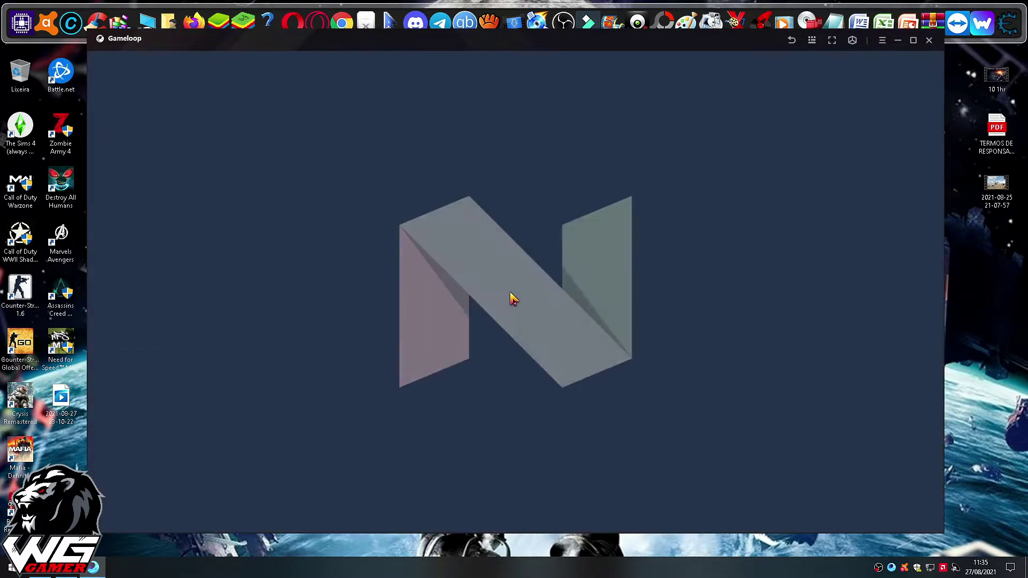
click(791, 42)
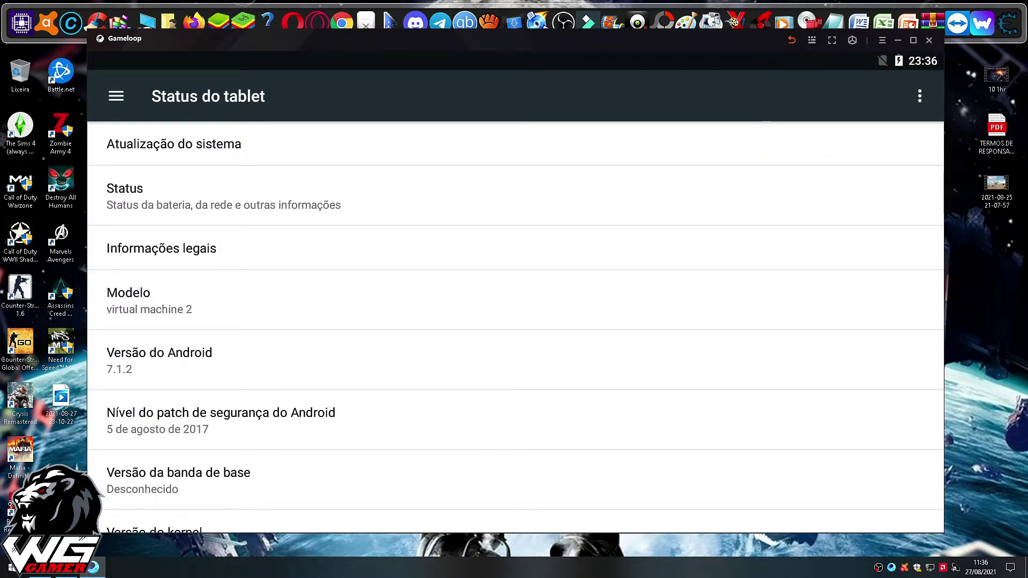
click(791, 40)
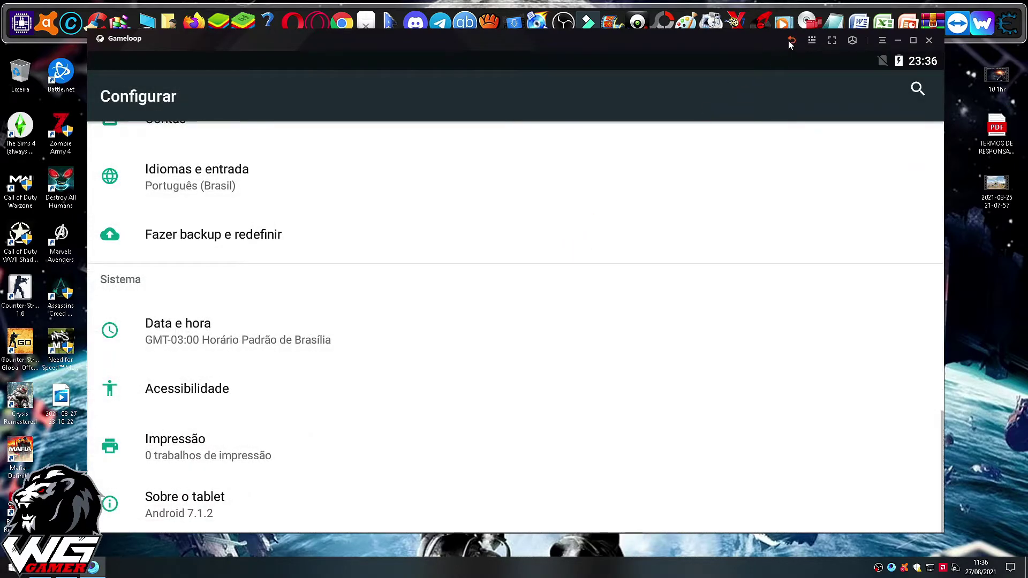
click(790, 41)
- Clear the emulator's cache again and exit the emulator
click(882, 42)
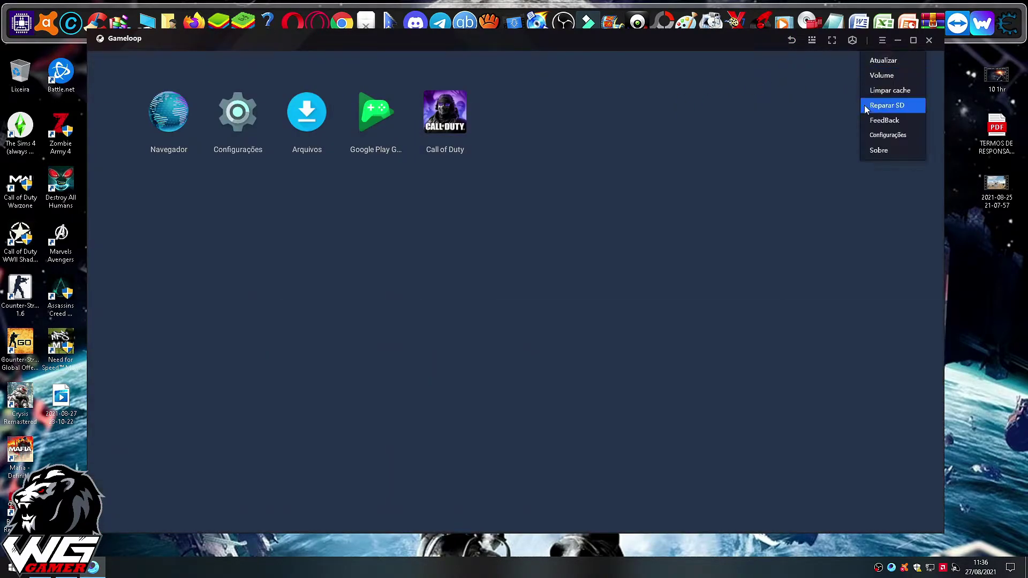
click(870, 89)
click(565, 328)
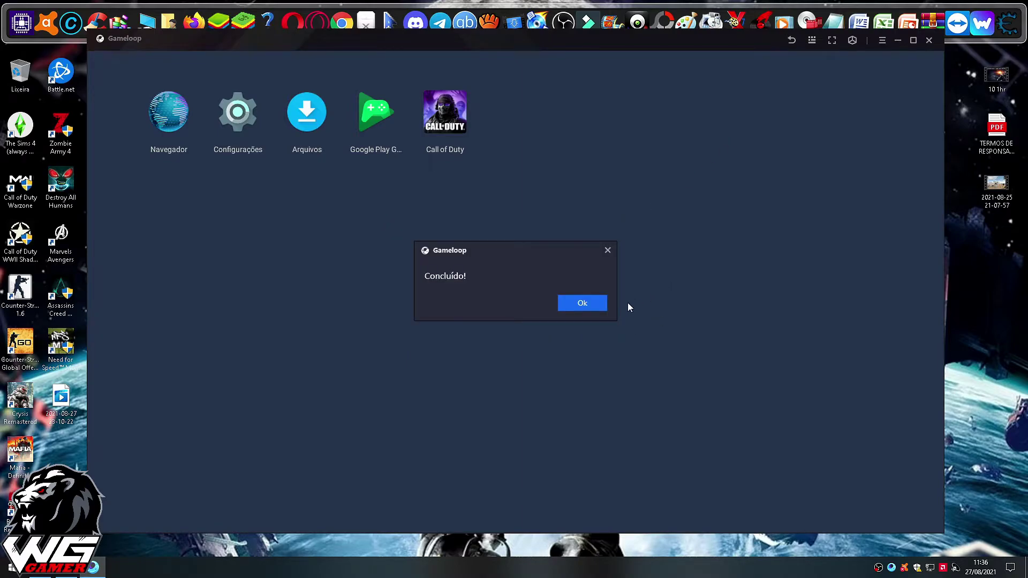
click(929, 42)
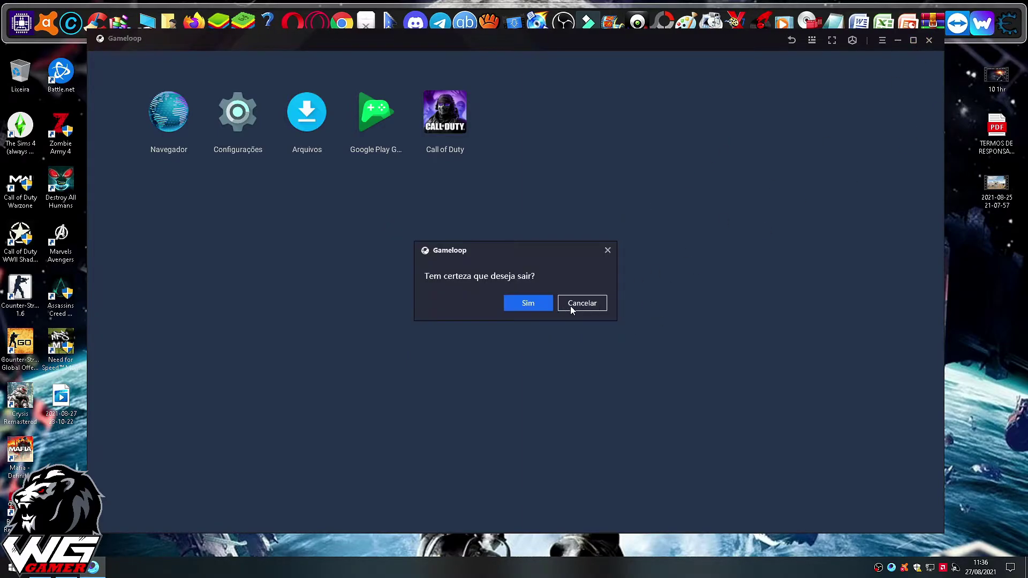
click(513, 303)
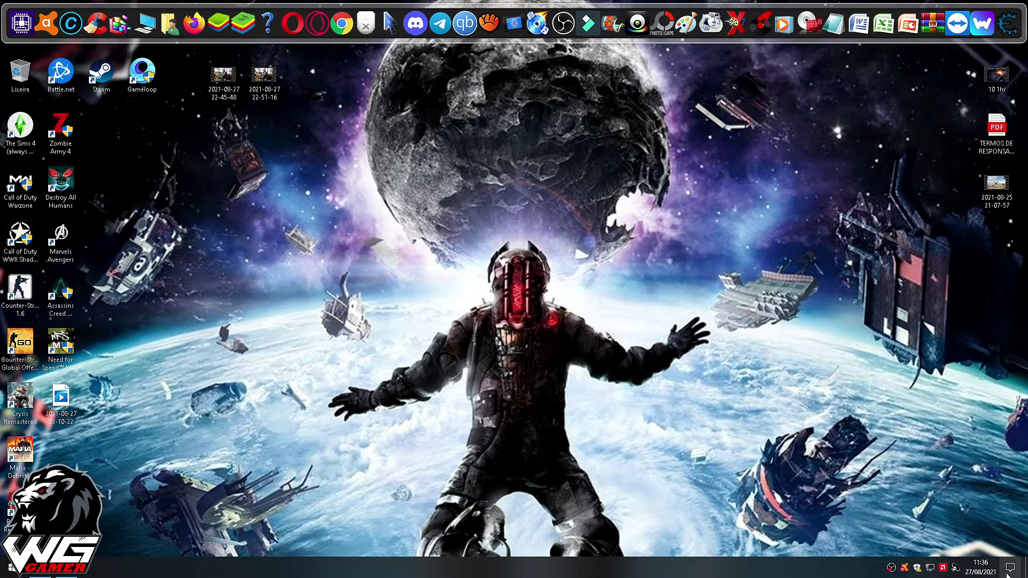
- Refresh the desktop and check the compatibility settings in the Gameloop shortcut's properties
right_click(435, 193)
click(482, 242)
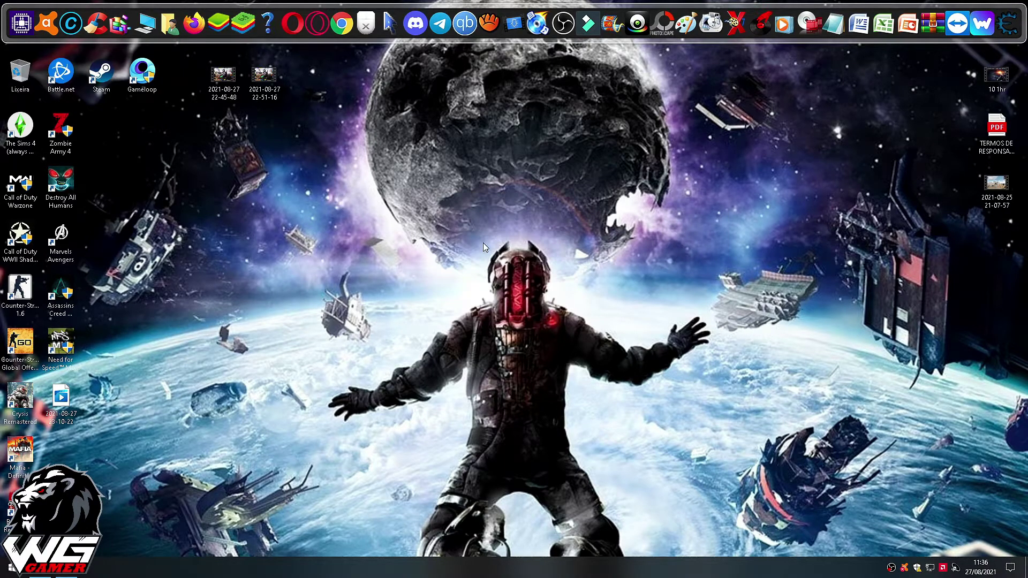
right_click(149, 72)
click(218, 369)
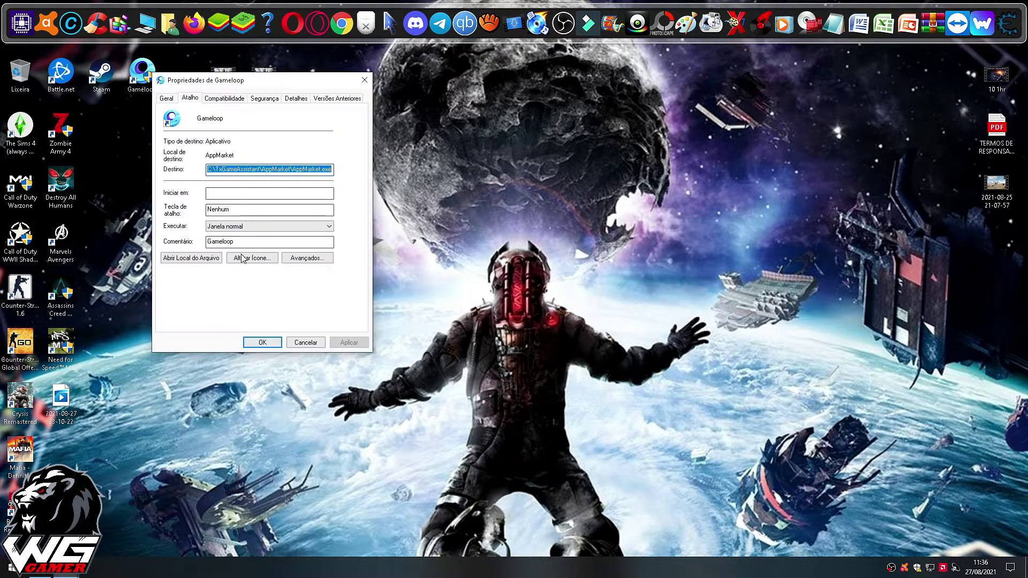
click(225, 99)
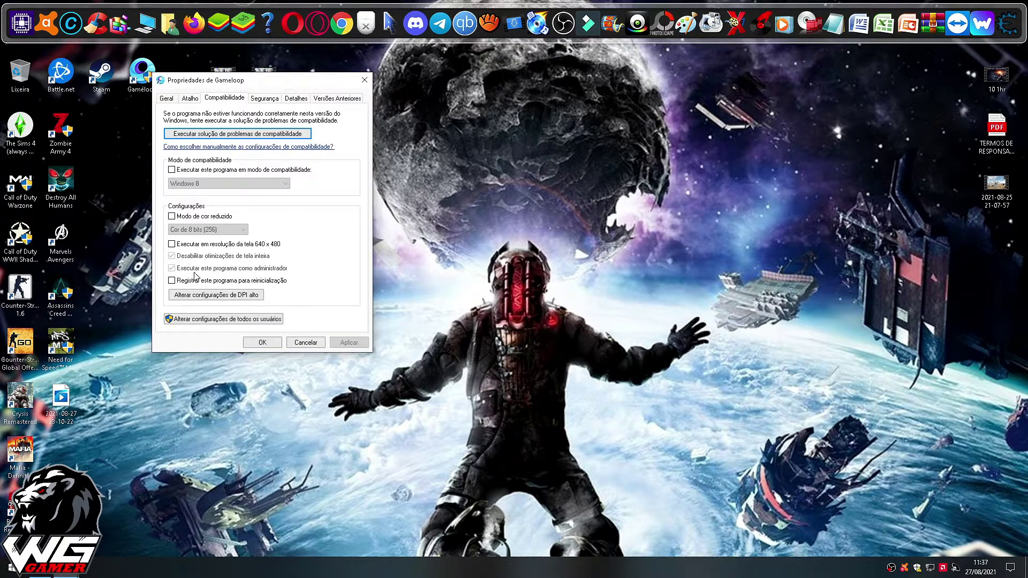
click(260, 344)
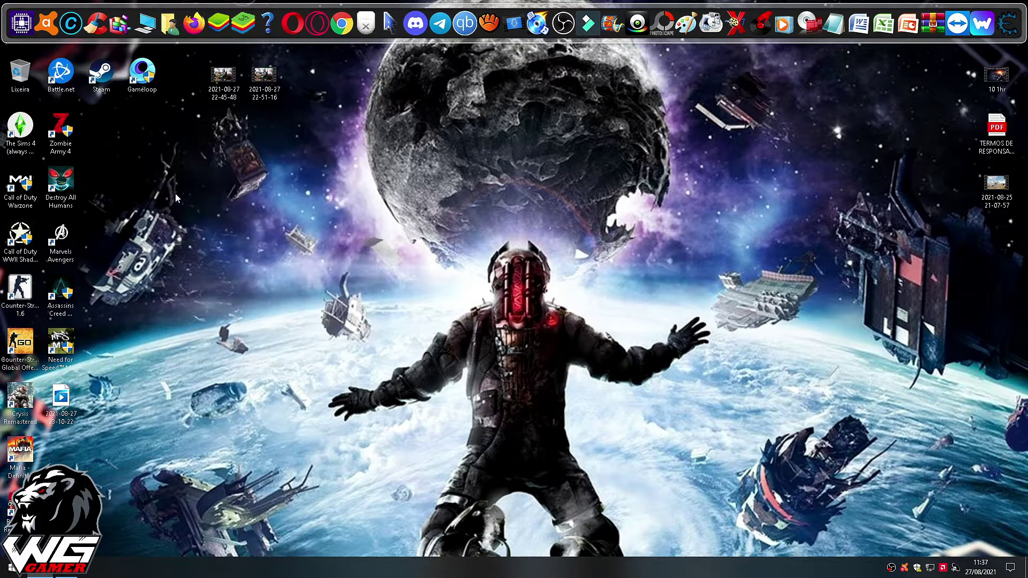
- Open Gameloop, launch Call of Duty: Mobile from its recommended banner and display the installed games
click(149, 76)
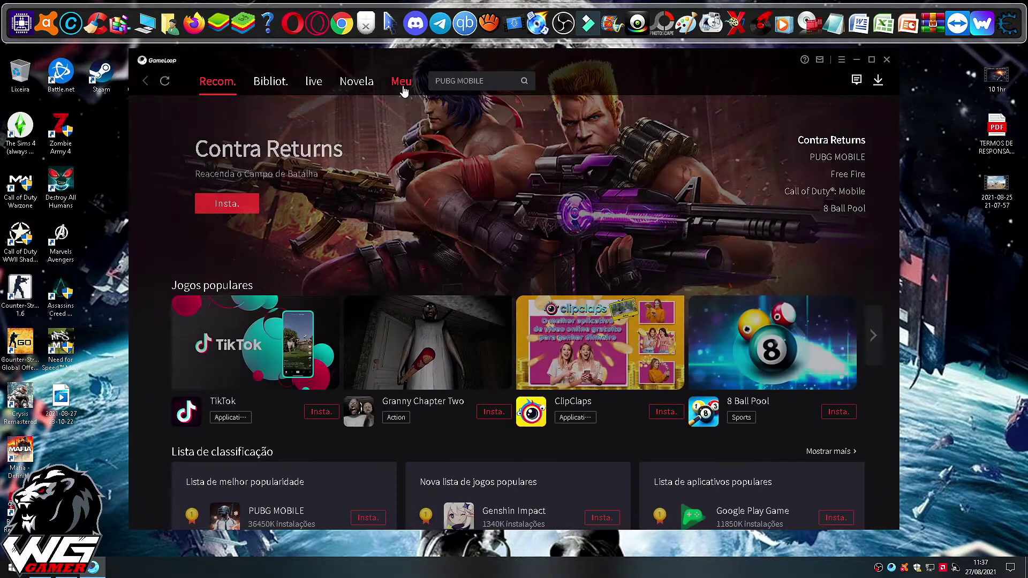
click(403, 88)
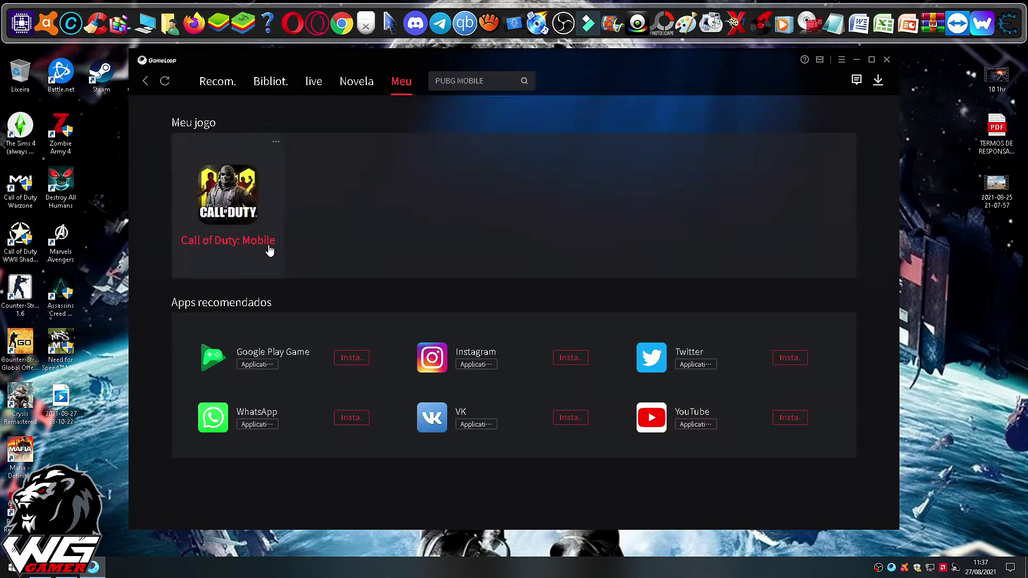
click(217, 80)
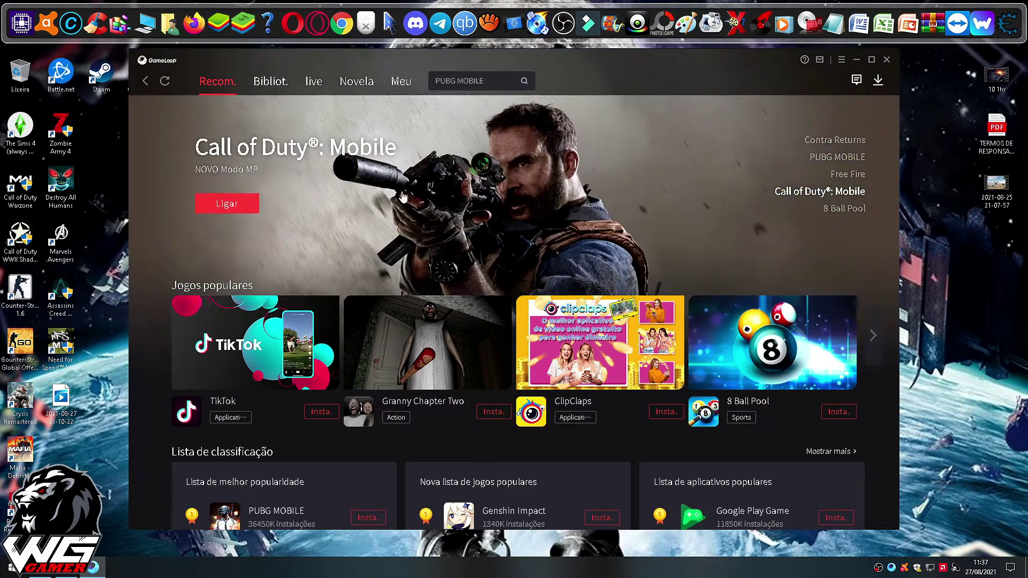
click(254, 204)
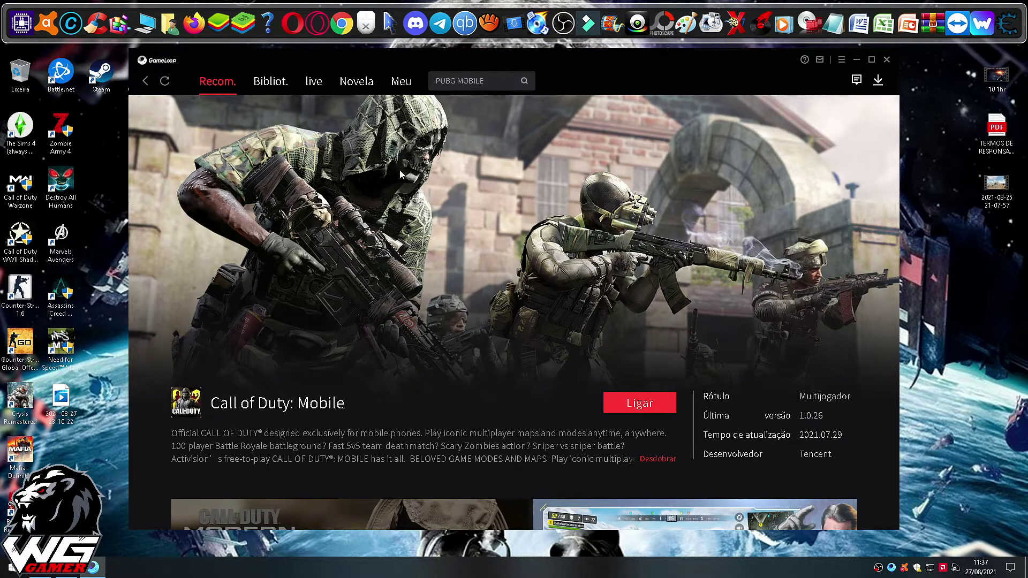
click(401, 86)
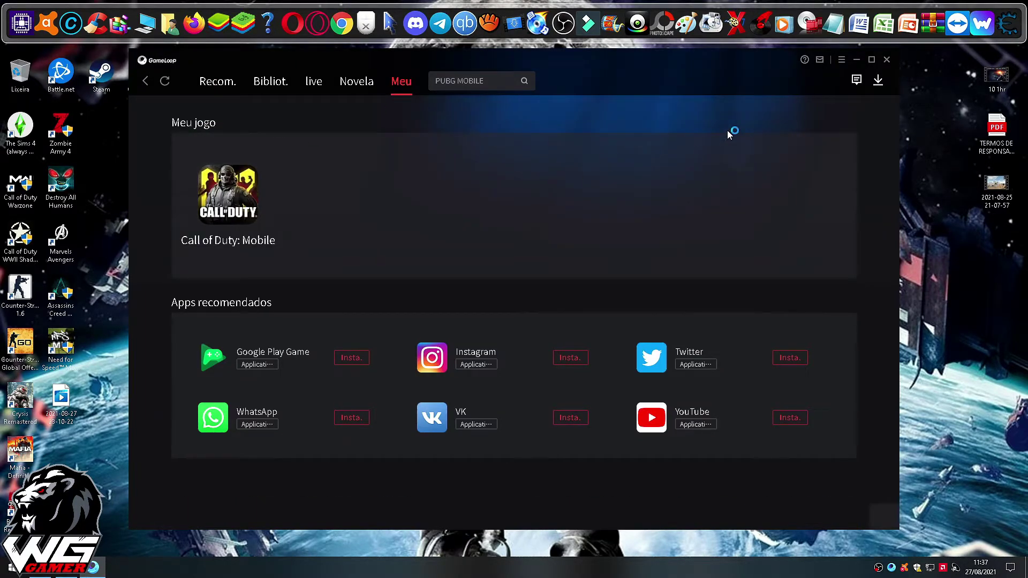
- Review the basic, engine, model and game settings without changing them, and close the settings center and the launcher
click(841, 60)
click(831, 113)
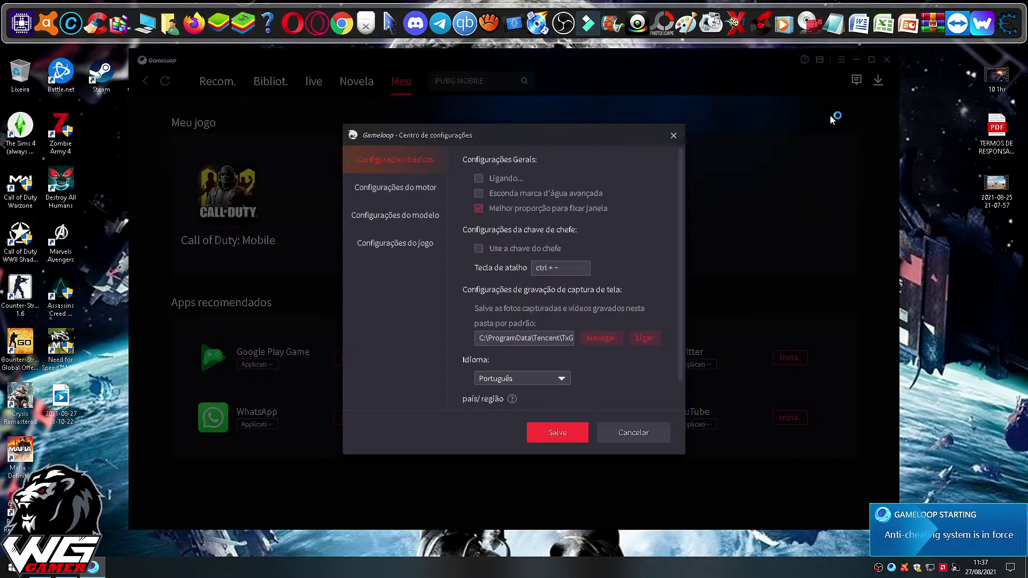
click(399, 190)
scroll(679, 200, down, 1)
drag(684, 207, 682, 184)
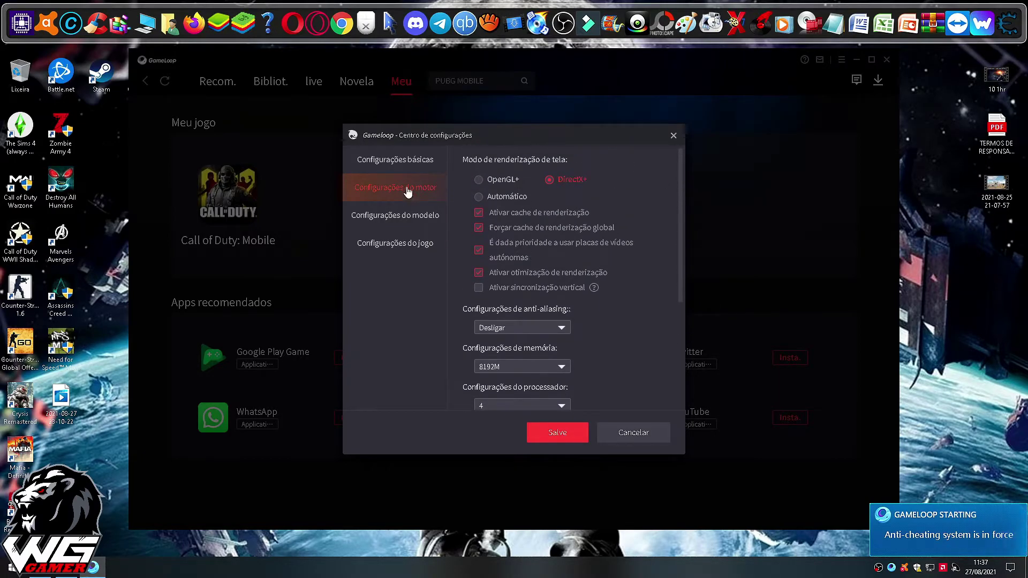
click(358, 219)
click(373, 249)
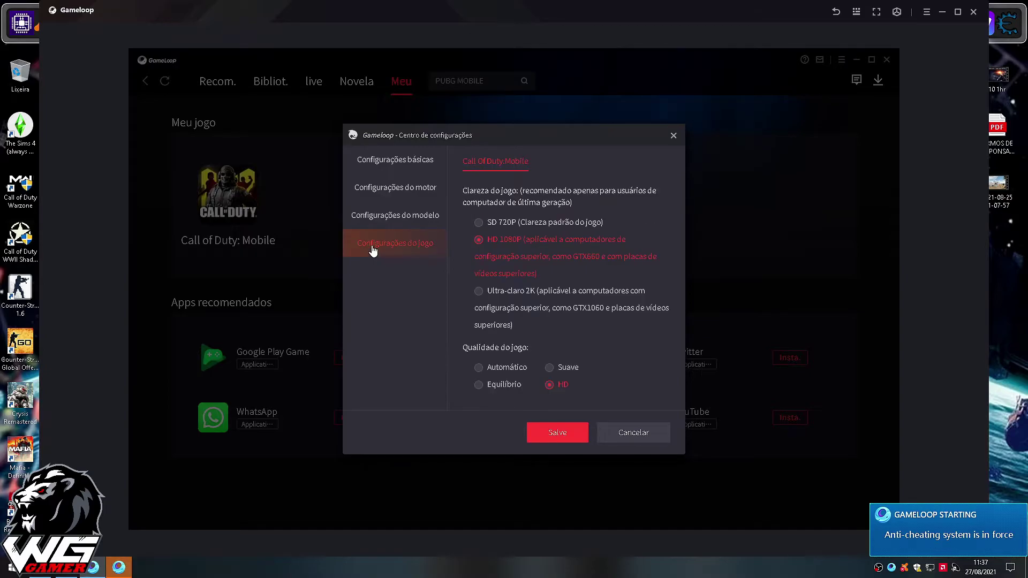
click(674, 136)
click(891, 60)
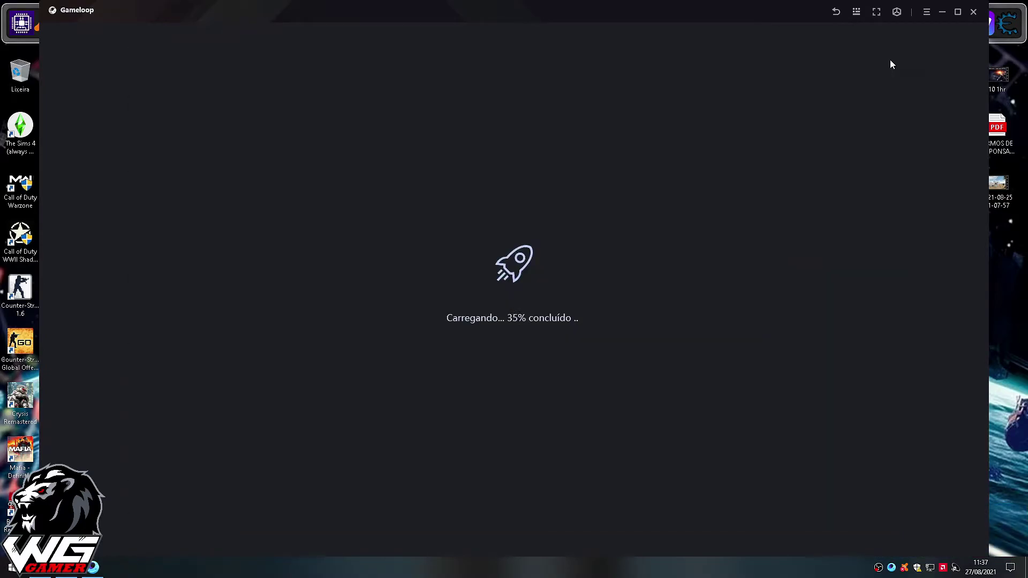